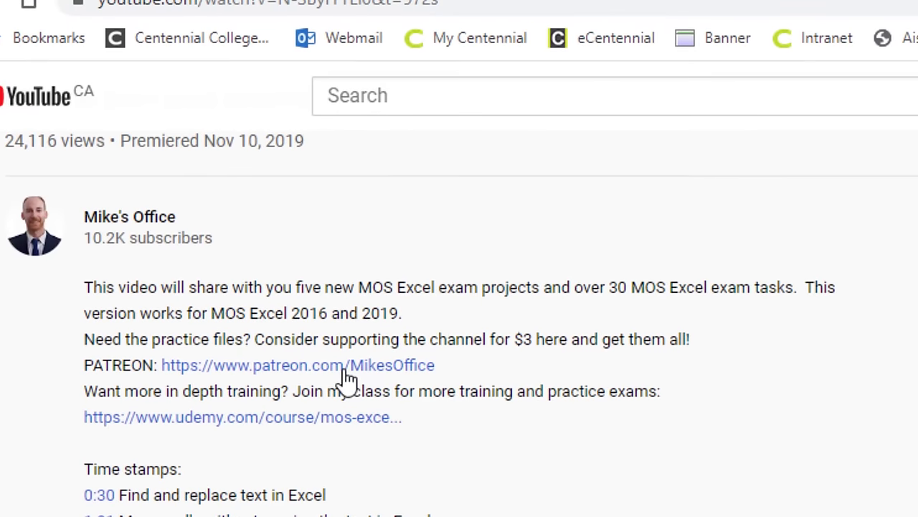
Open the channel's Patreon page from the video description and look through its posts
{"action": "left_click", "coordinate": [342, 367]}
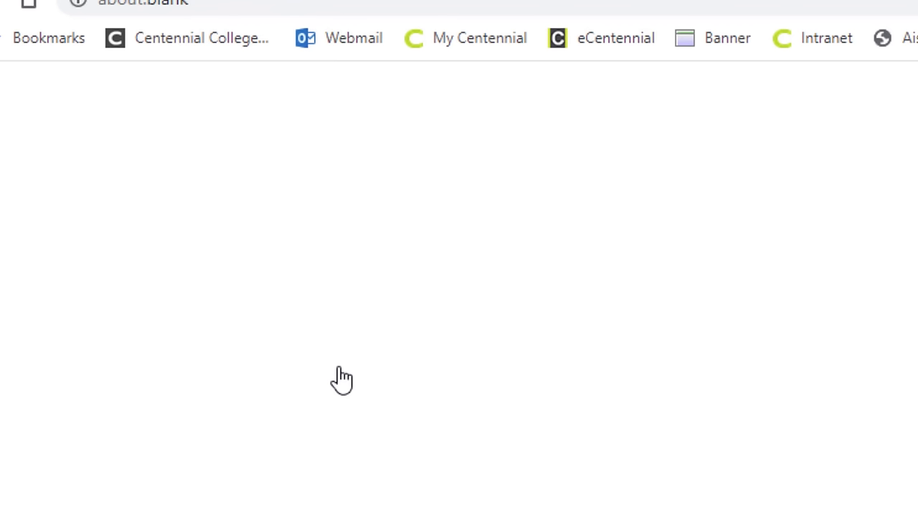
{"action": "scroll", "coordinate": [131, 226], "scroll_direction": "down", "scroll_amount": 5}
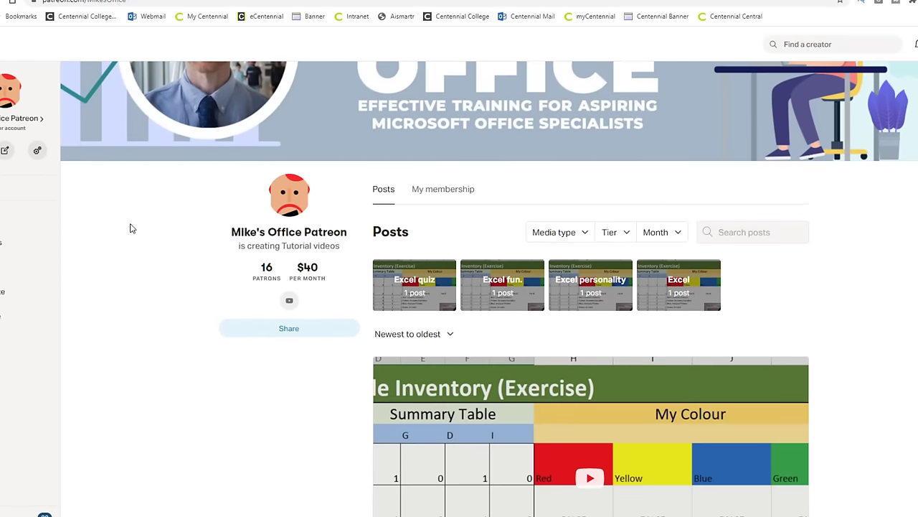
{"action": "scroll", "coordinate": [126, 230], "scroll_direction": "down", "scroll_amount": 5}
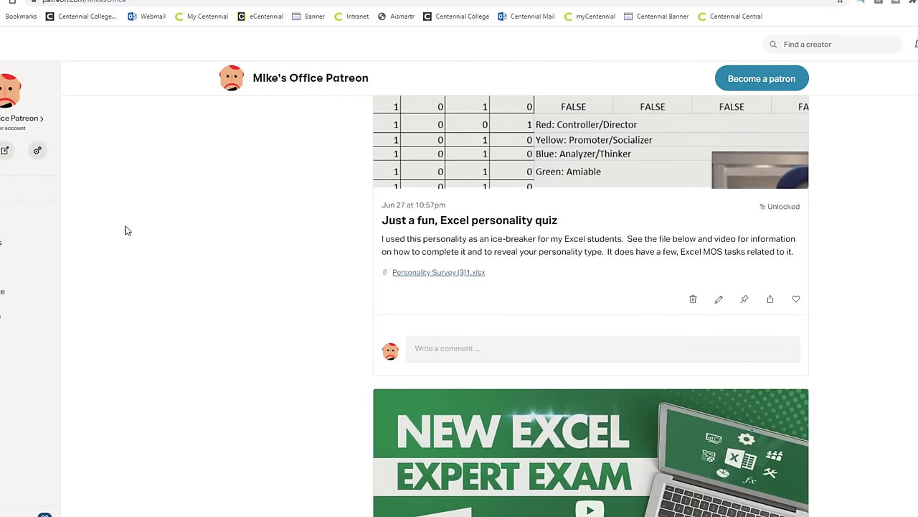
{"action": "scroll", "coordinate": [125, 230], "scroll_direction": "down", "scroll_amount": 5}
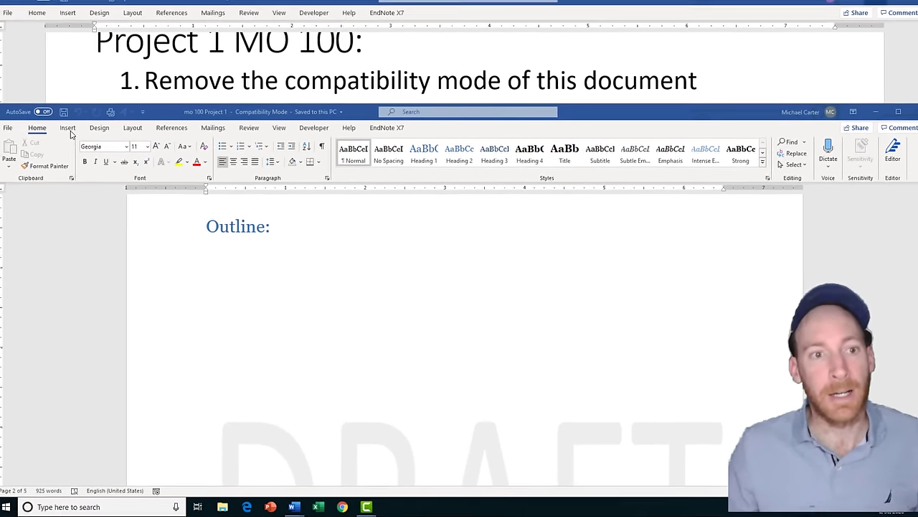
Convert the mo 100 Project 1 document to the newest Word file format to remove its compatibility mode
{"action": "left_click", "coordinate": [73, 130]}
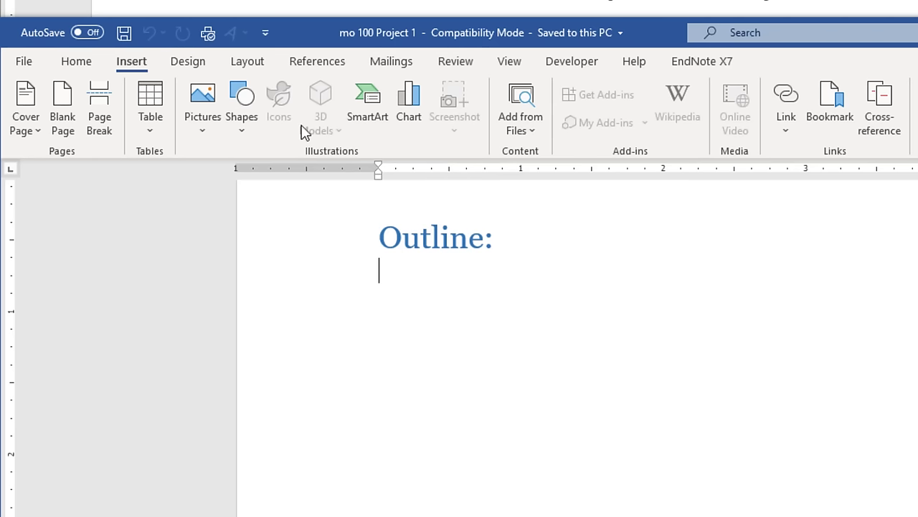
{"action": "left_click", "coordinate": [26, 63]}
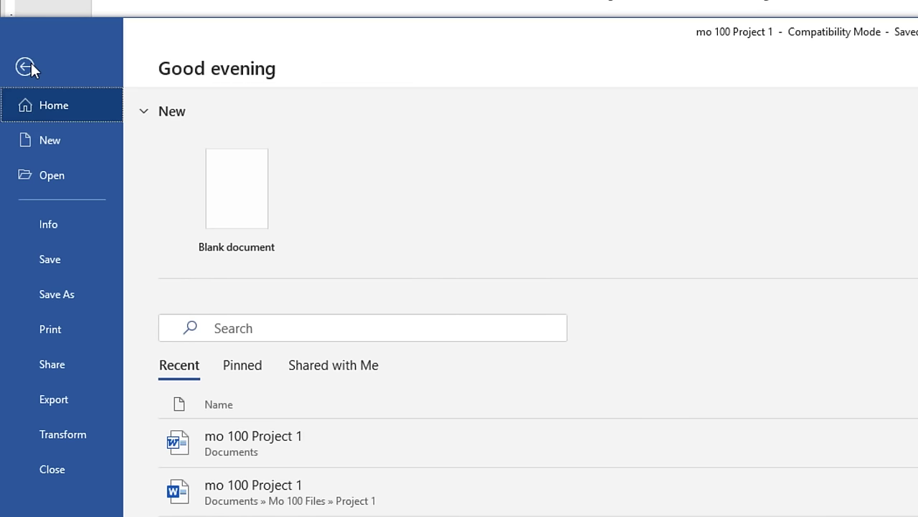
{"action": "left_click", "coordinate": [84, 225]}
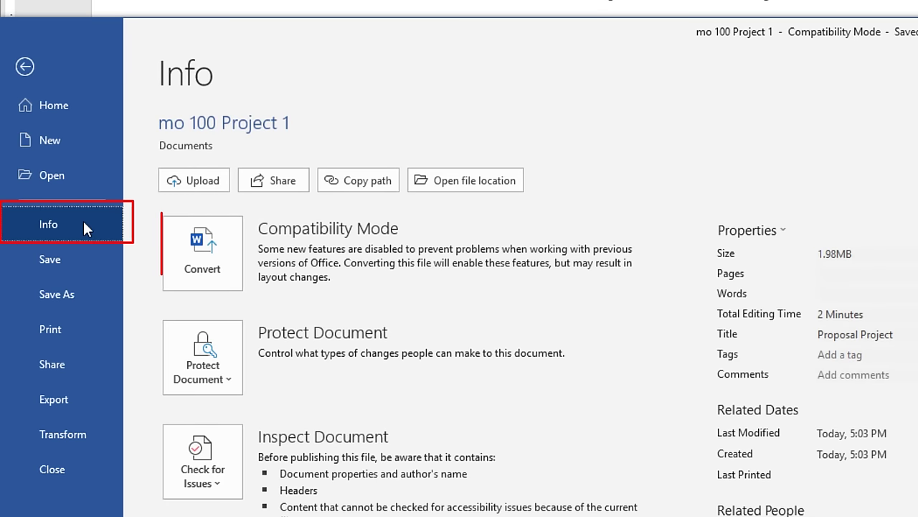
{"action": "left_click", "coordinate": [211, 254]}
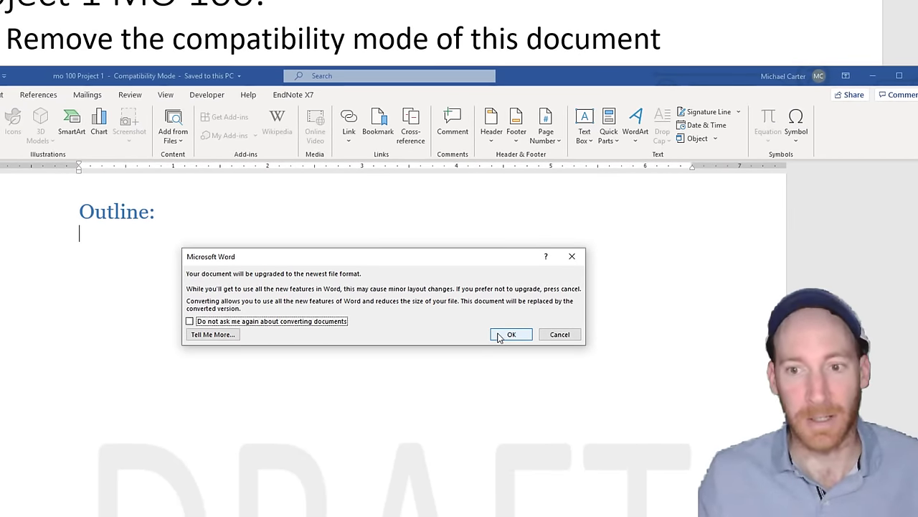
{"action": "left_click", "coordinate": [505, 335]}
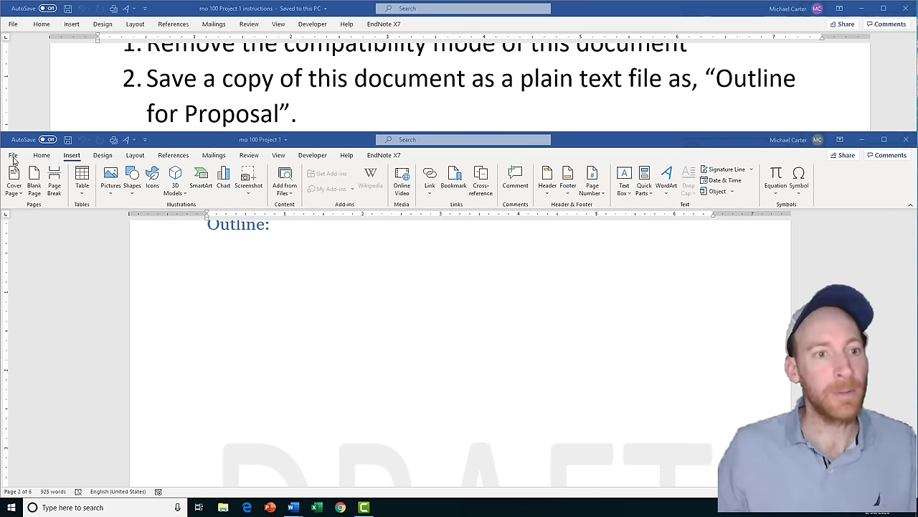
Begin saving a copy of the document in the Documents folder with the file name "Outline for Proposal"
{"action": "left_click", "coordinate": [13, 159]}
{"action": "left_click", "coordinate": [13, 156]}
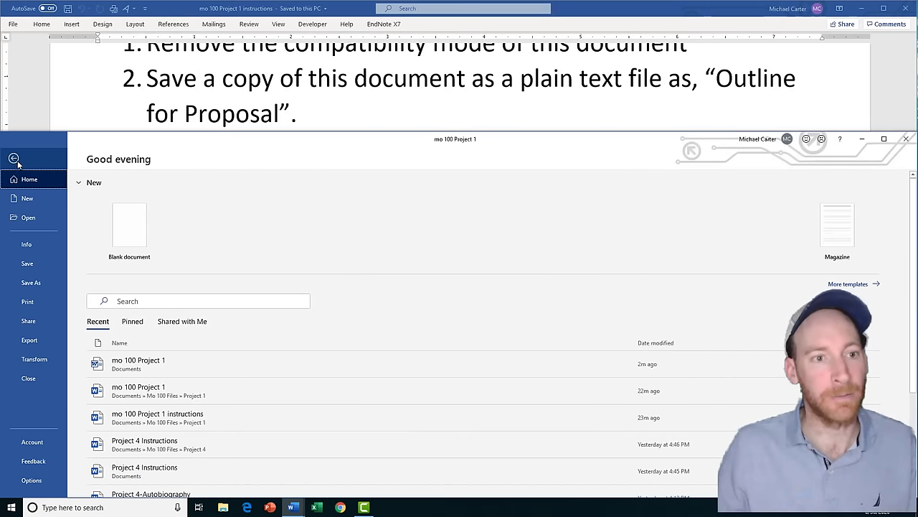
{"action": "left_click", "coordinate": [45, 283]}
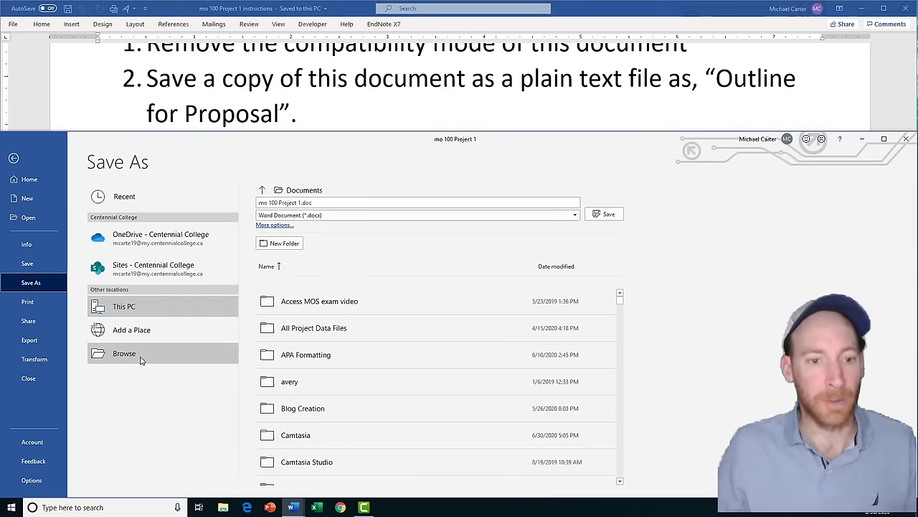
{"action": "left_click", "coordinate": [126, 354]}
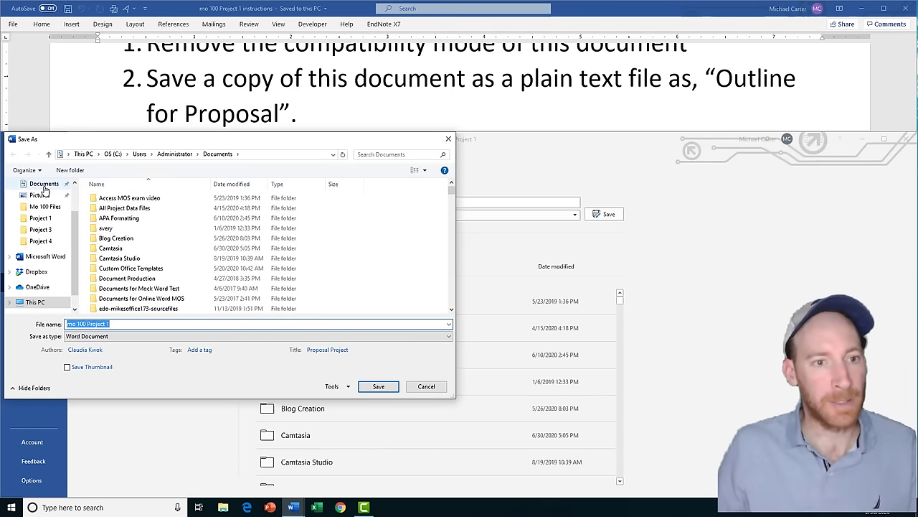
{"action": "left_click", "coordinate": [45, 185]}
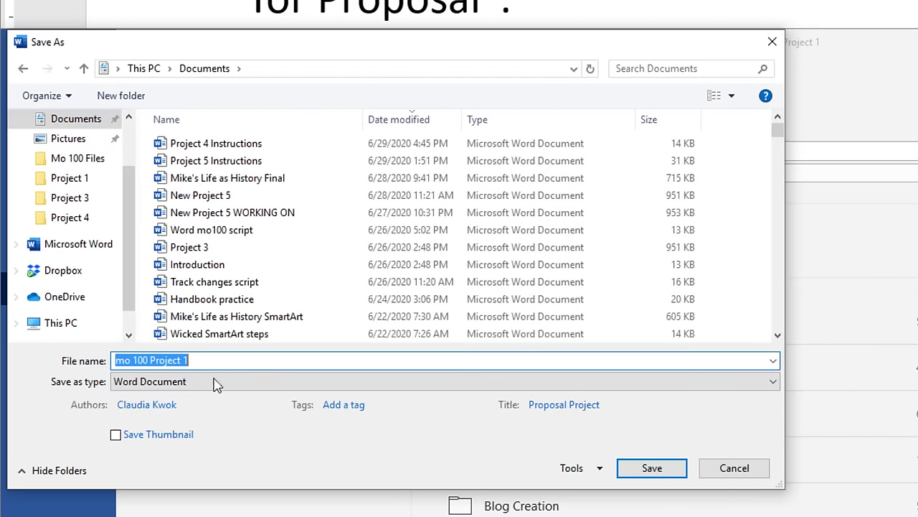
{"action": "key", "text": "BackSpace"}
{"action": "type", "text": "O"}
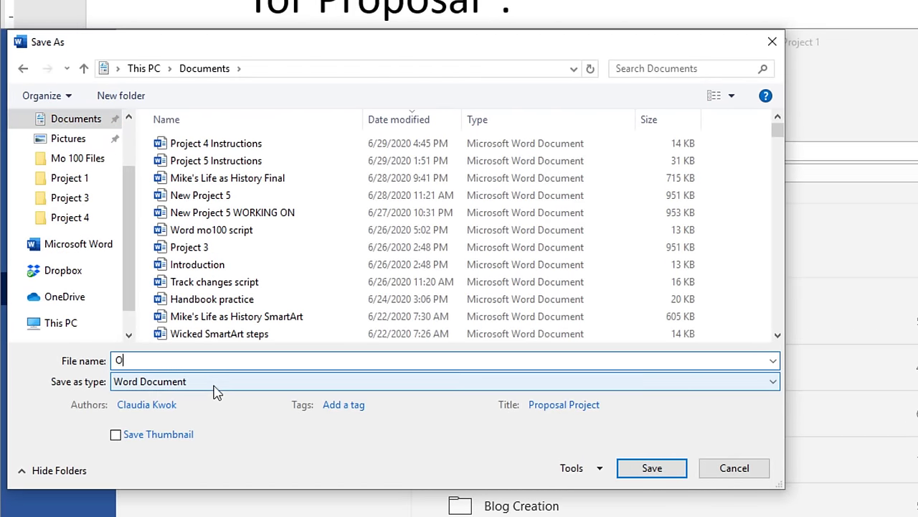
{"action": "type", "text": "utline for Proposal"}
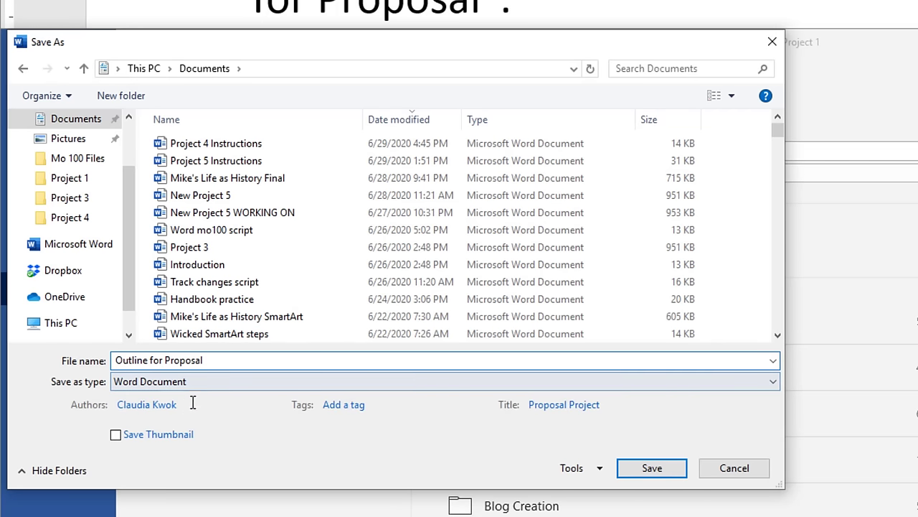
Set the copy's file type to Plain Text and save it with the Windows (Default) text encoding
{"action": "left_click", "coordinate": [749, 386]}
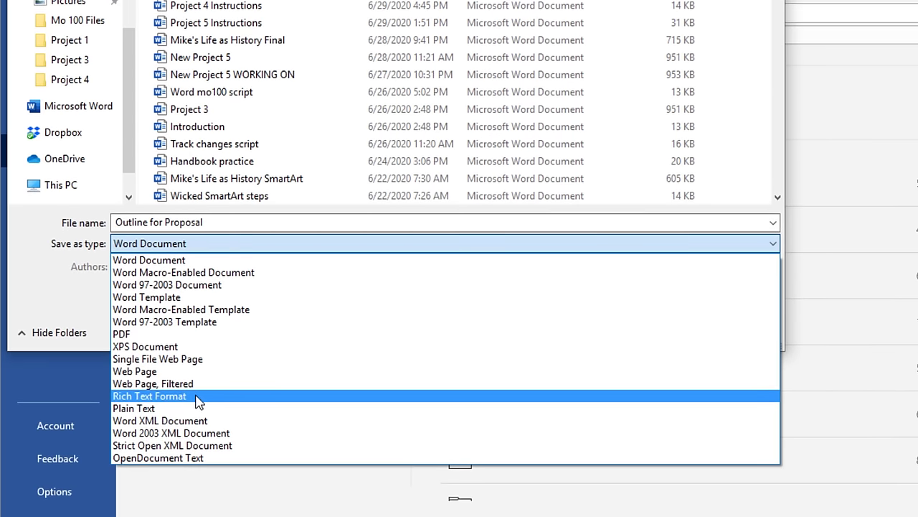
{"action": "left_click", "coordinate": [165, 414]}
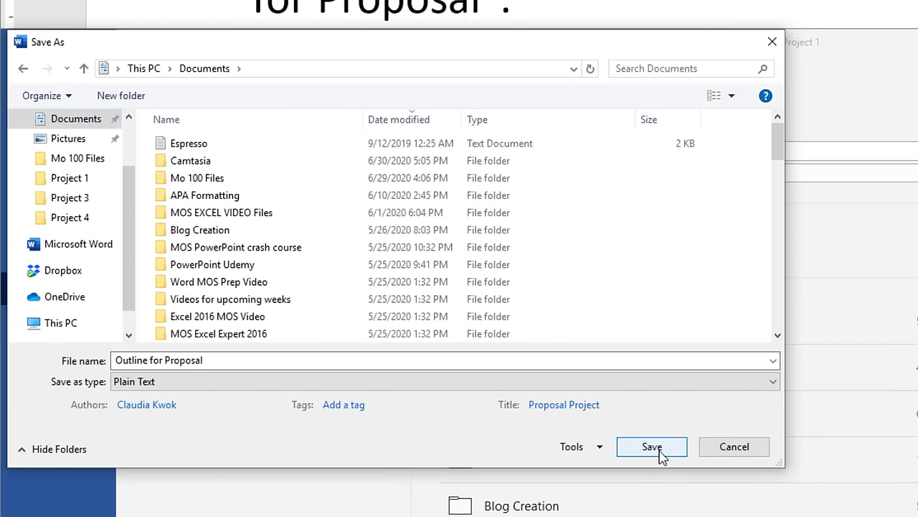
{"action": "left_click", "coordinate": [658, 451]}
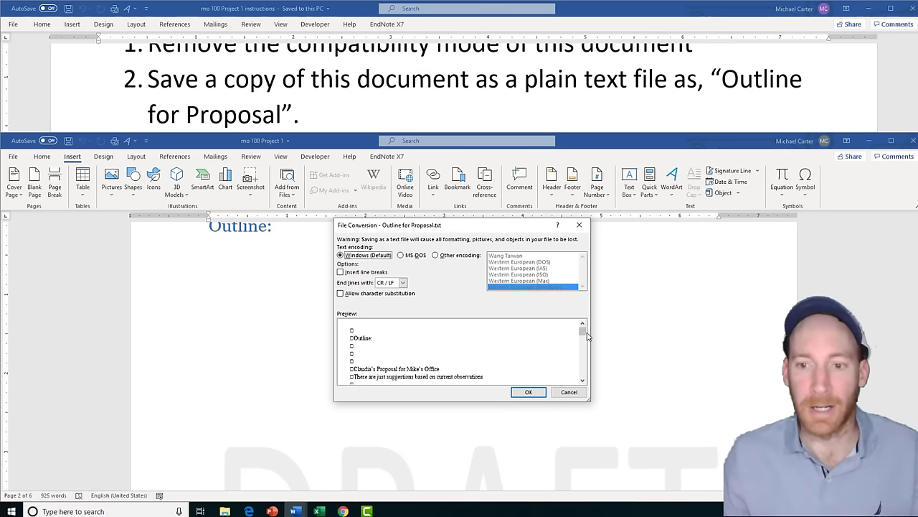
{"action": "left_click_drag", "start_coordinate": [582, 330], "coordinate": [589, 333]}
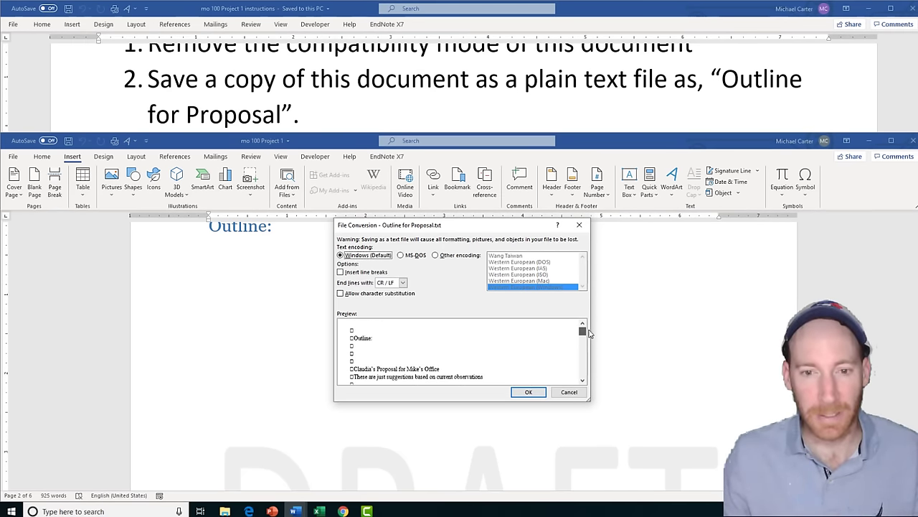
{"action": "left_click", "coordinate": [531, 395]}
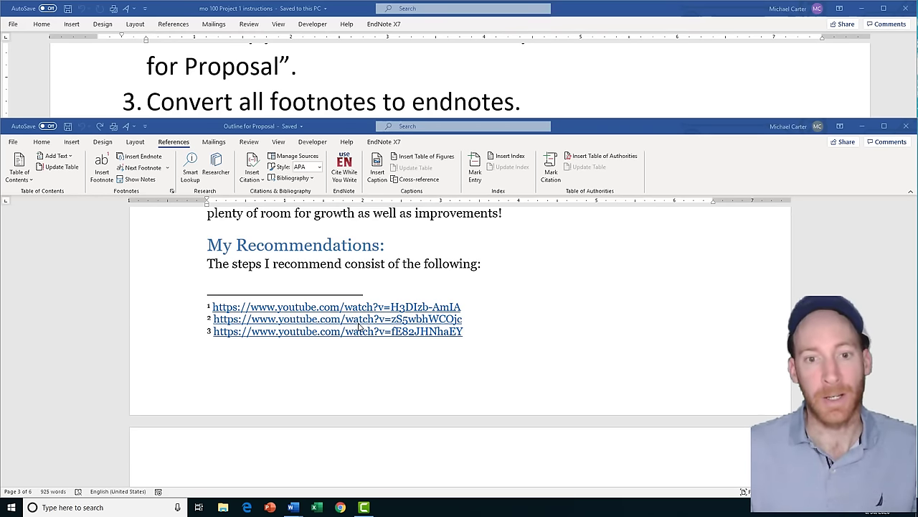
Convert all footnotes in the document to endnotes and check them at the end of the document
{"action": "scroll", "coordinate": [360, 326], "scroll_direction": "up", "scroll_amount": 5}
{"action": "scroll", "coordinate": [369, 346], "scroll_direction": "down", "scroll_amount": 2}
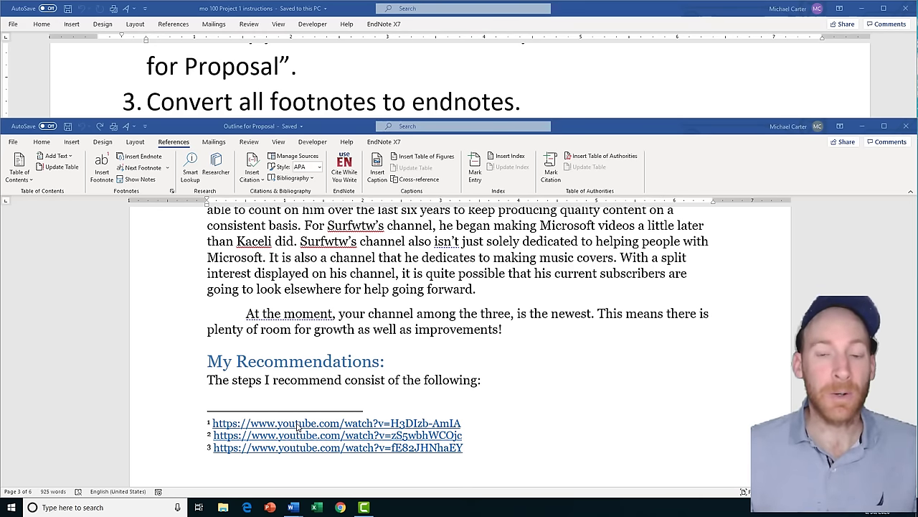
{"action": "scroll", "coordinate": [314, 398], "scroll_direction": "up", "scroll_amount": 3}
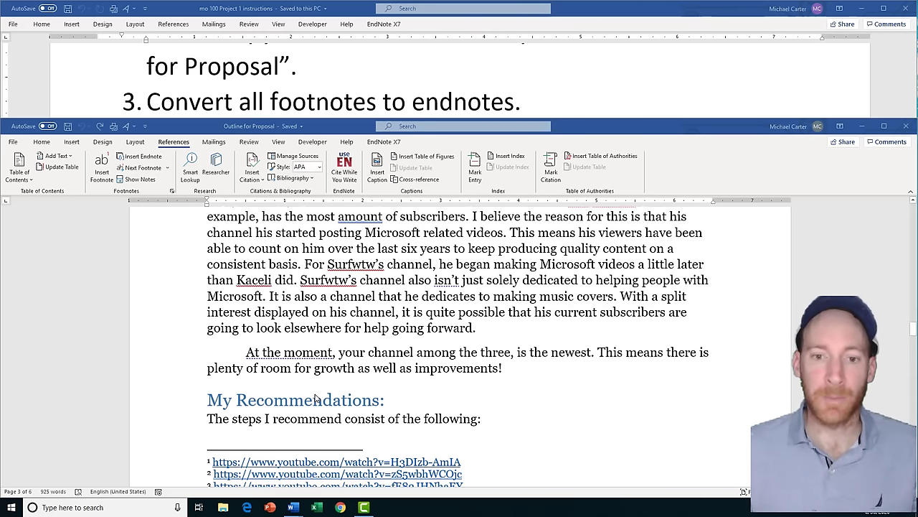
{"action": "scroll", "coordinate": [314, 398], "scroll_direction": "down", "scroll_amount": 3}
{"action": "scroll", "coordinate": [315, 409], "scroll_direction": "down", "scroll_amount": 1}
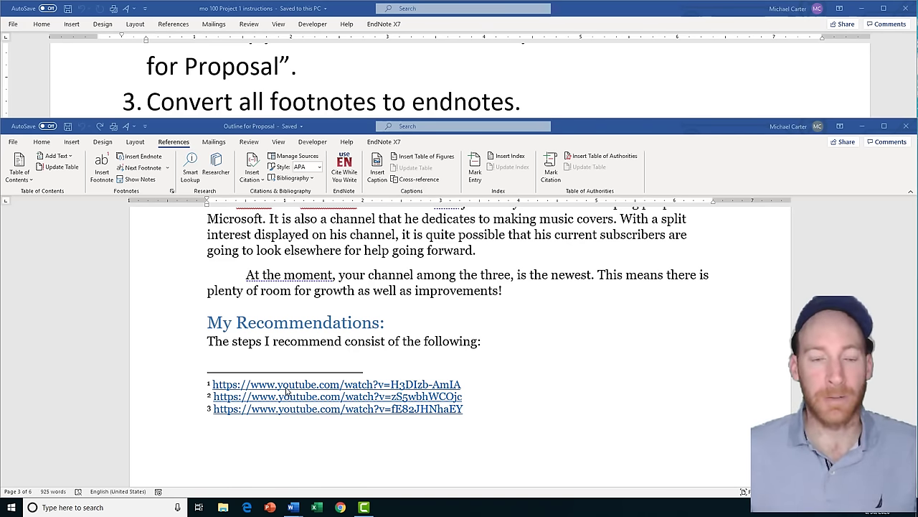
{"action": "scroll", "coordinate": [286, 391], "scroll_direction": "down", "scroll_amount": 1}
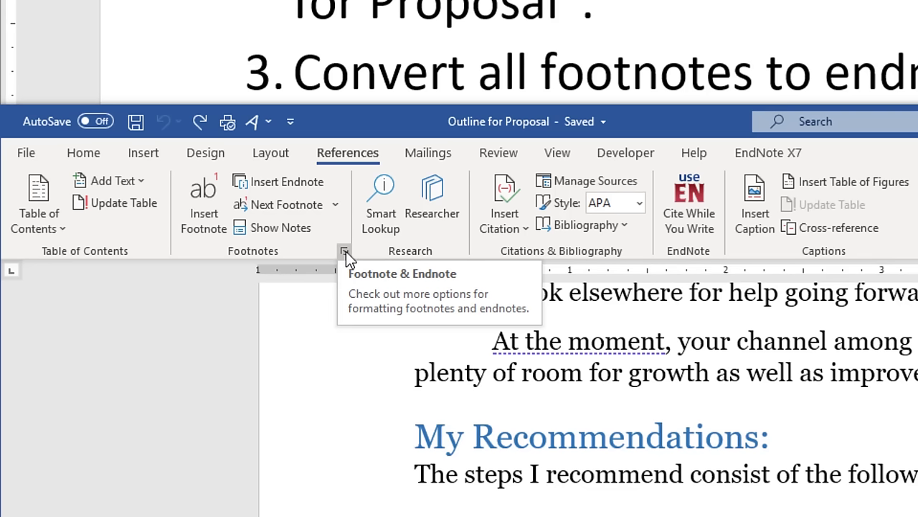
{"action": "left_click", "coordinate": [345, 252]}
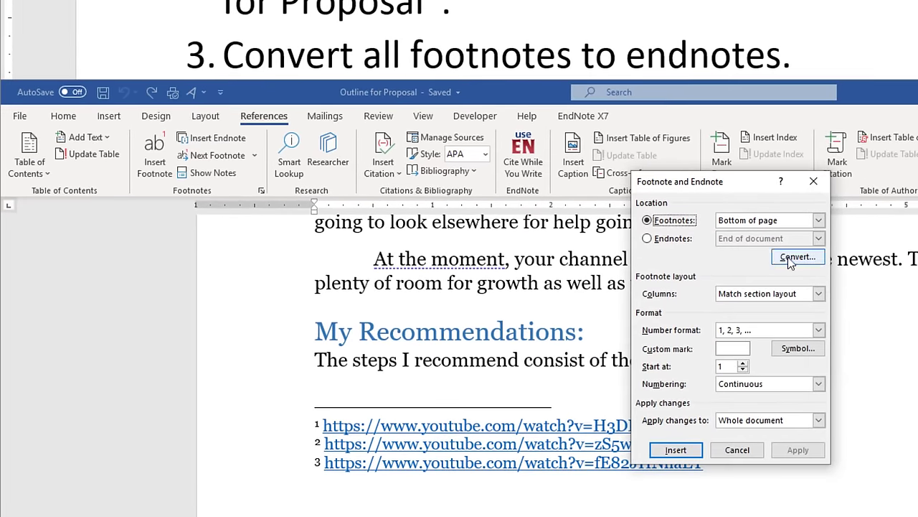
{"action": "left_click", "coordinate": [787, 257]}
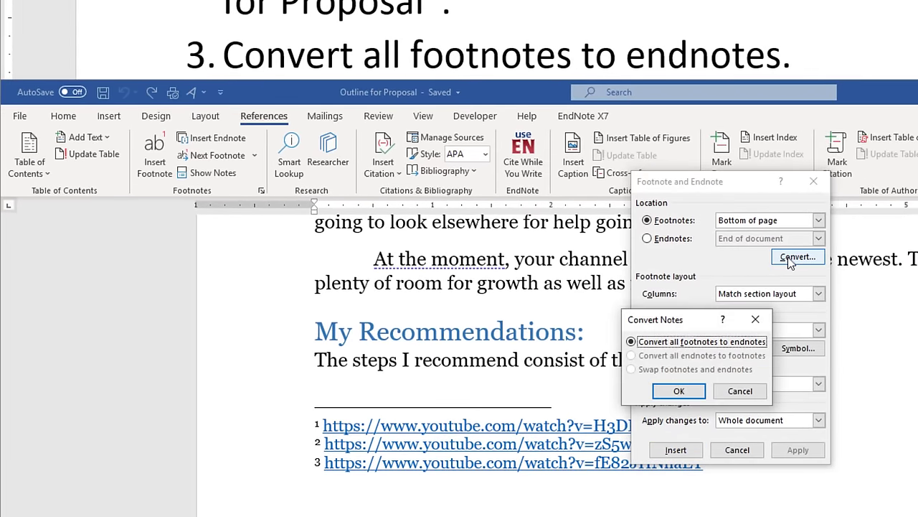
{"action": "left_click", "coordinate": [679, 393]}
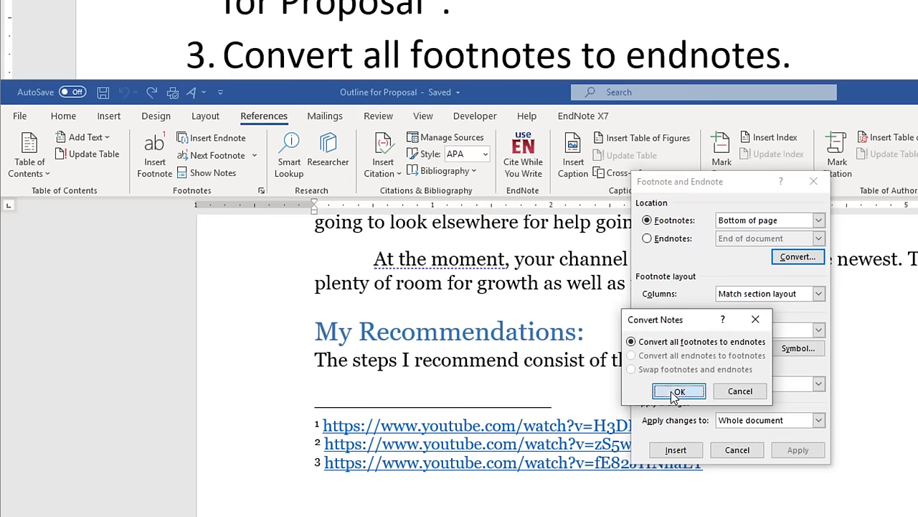
{"action": "left_click", "coordinate": [813, 181]}
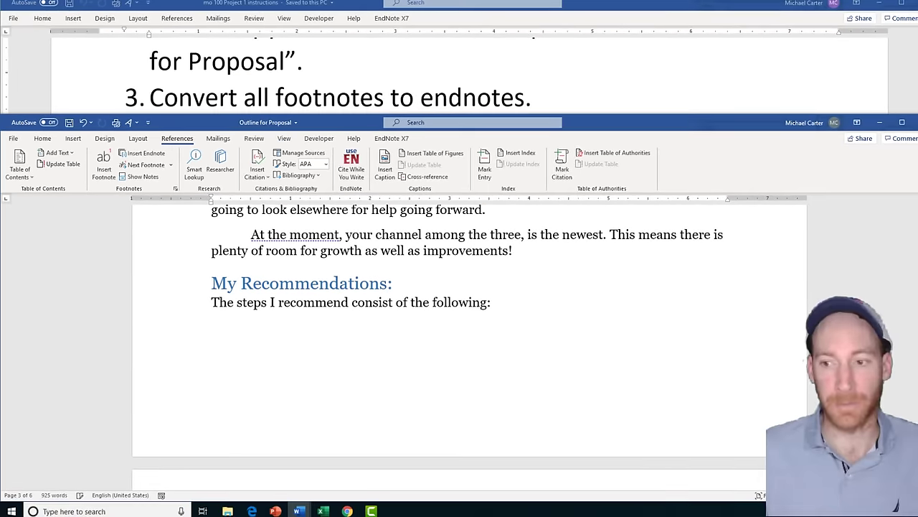
{"action": "scroll", "coordinate": [466, 330], "scroll_direction": "down", "scroll_amount": 15}
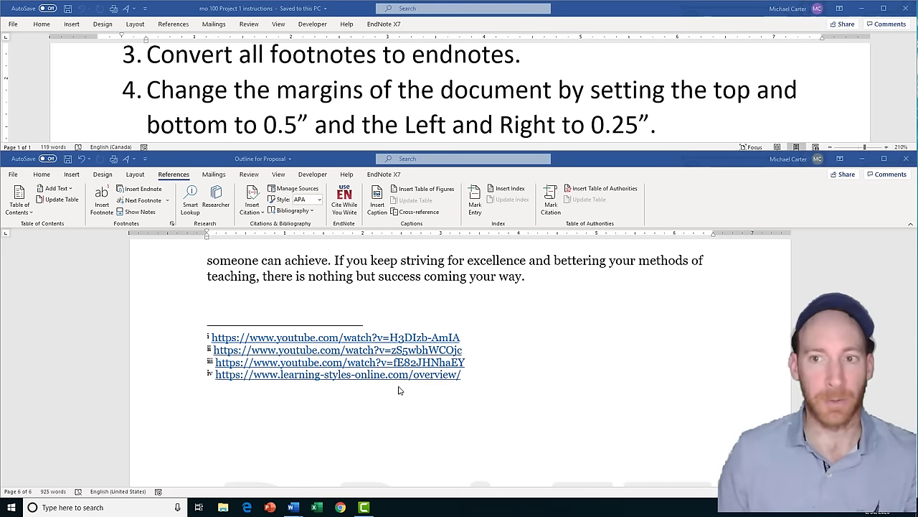
Set custom margins of 0.5" top and bottom and 0.25" left and right for the whole document
{"action": "left_click", "coordinate": [136, 175]}
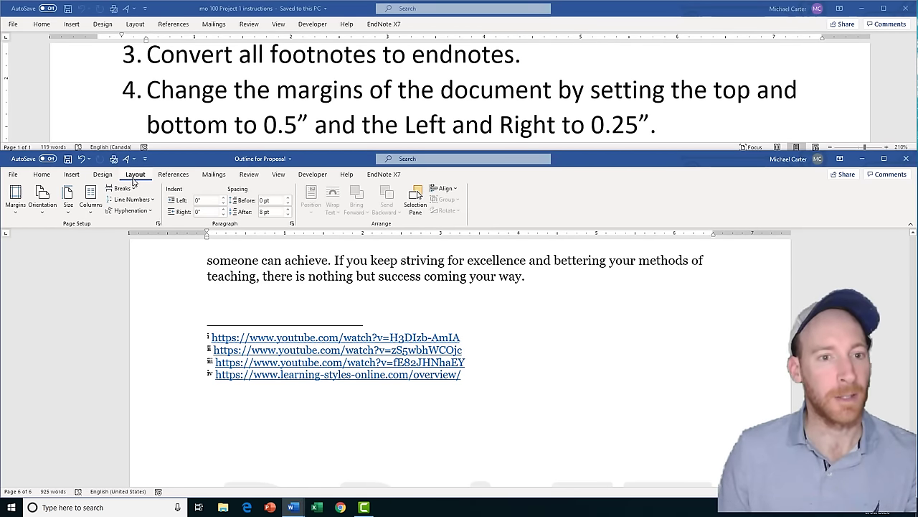
{"action": "left_click", "coordinate": [21, 215]}
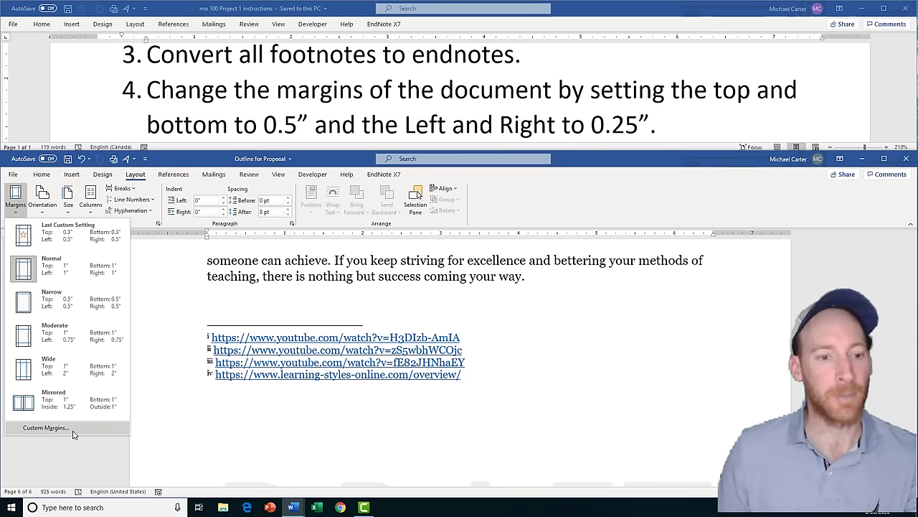
{"action": "left_click", "coordinate": [74, 429]}
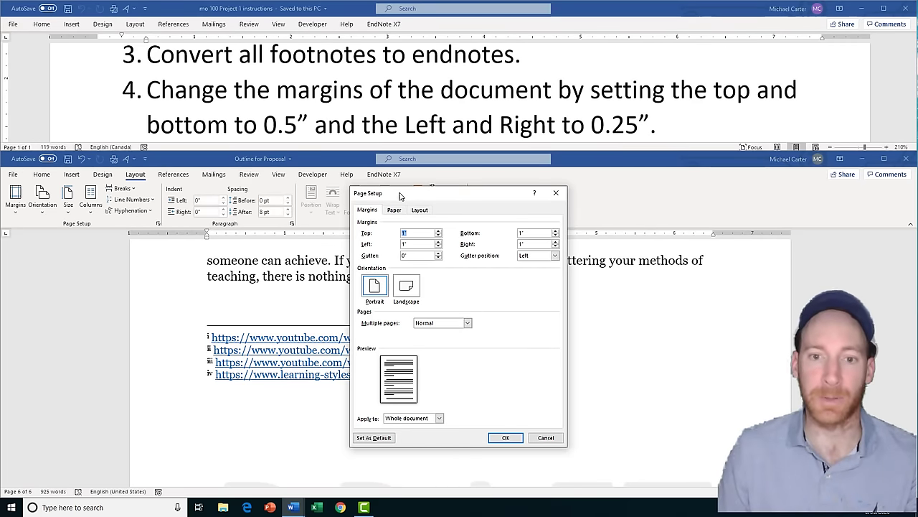
{"action": "left_click", "coordinate": [404, 233]}
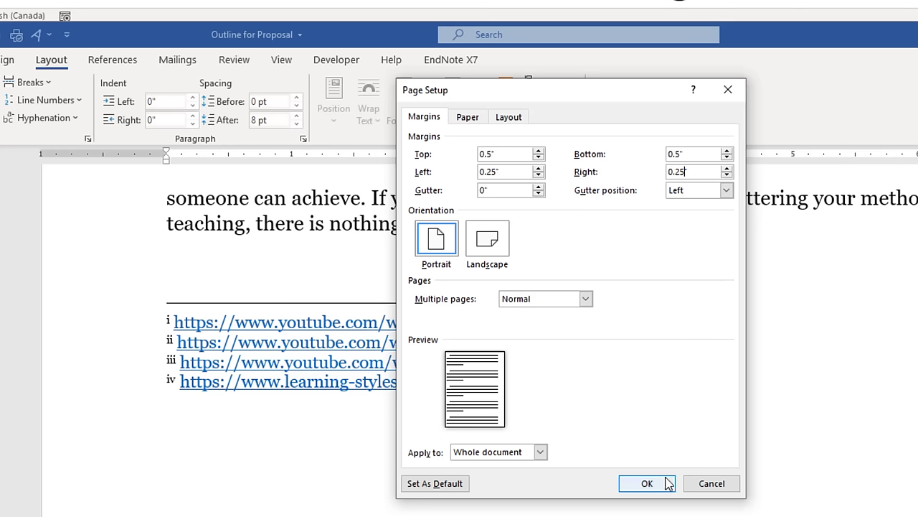
{"action": "left_click", "coordinate": [541, 452]}
{"action": "left_click", "coordinate": [542, 455]}
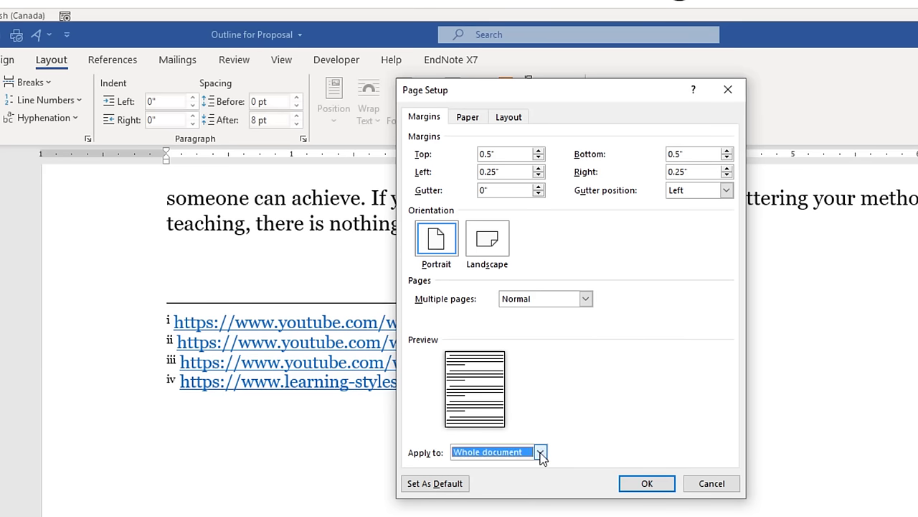
{"action": "left_click", "coordinate": [645, 486]}
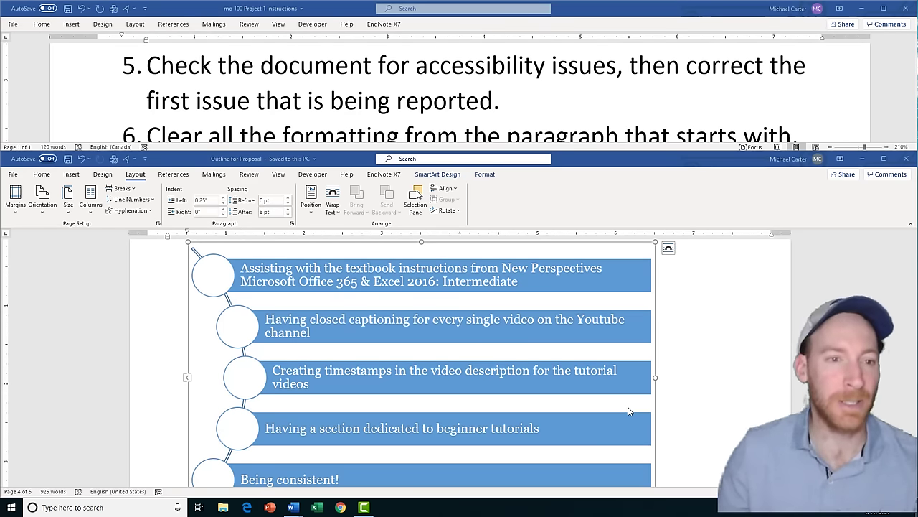
Run the accessibility check on the proposal document to list its reported issues
{"action": "left_click", "coordinate": [13, 175]}
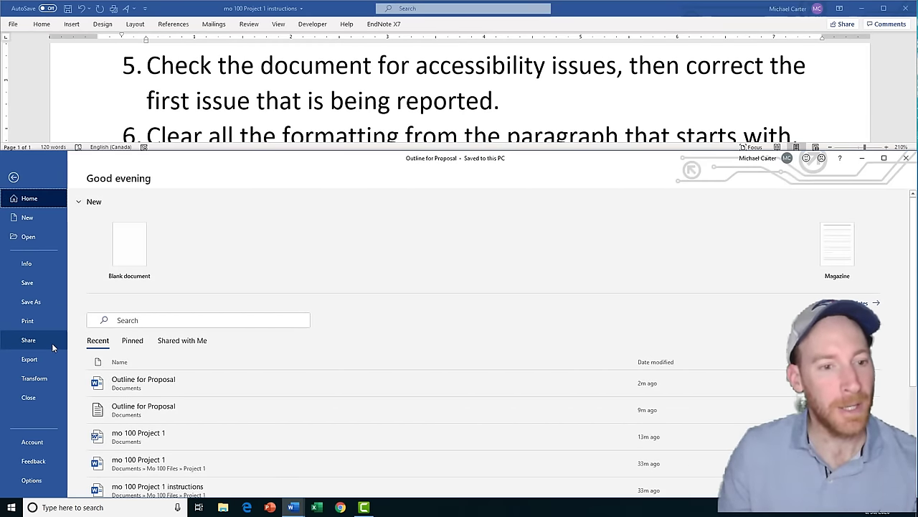
{"action": "left_click", "coordinate": [45, 266]}
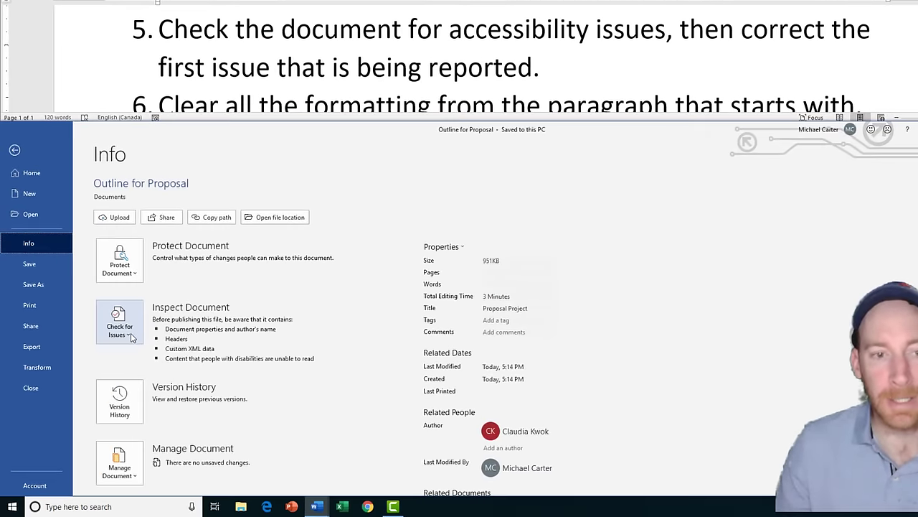
{"action": "left_click", "coordinate": [132, 338]}
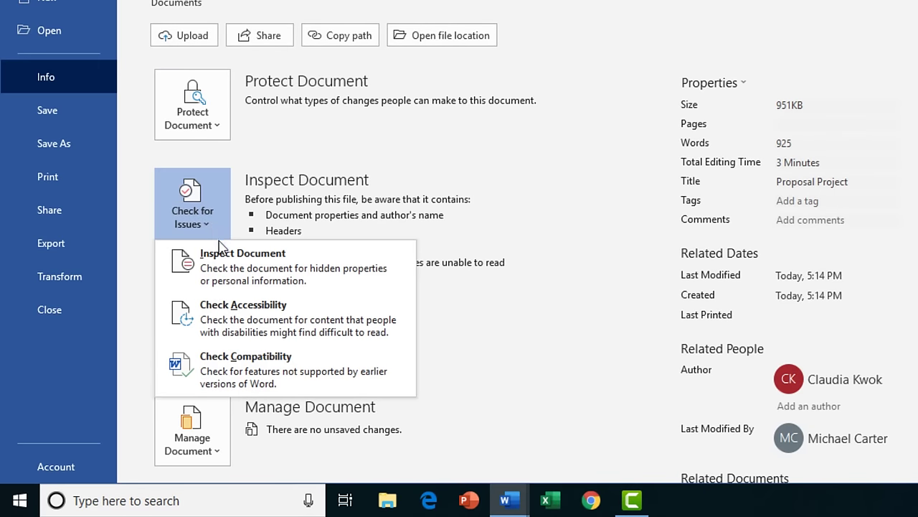
{"action": "left_click", "coordinate": [340, 324]}
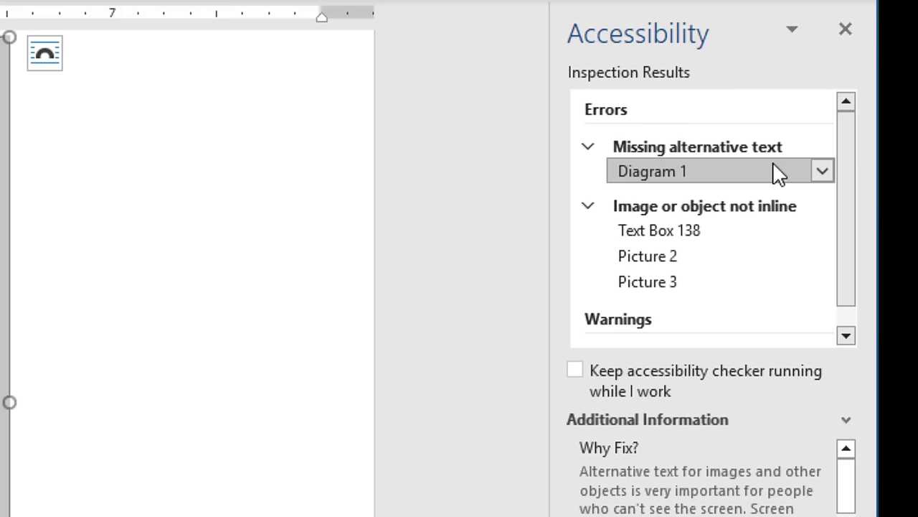
Add the alt text "SmartArt bullet point suggestions" to Diagram 1 from the missing alternative text error, and finish the accessibility check
{"action": "left_click", "coordinate": [823, 176]}
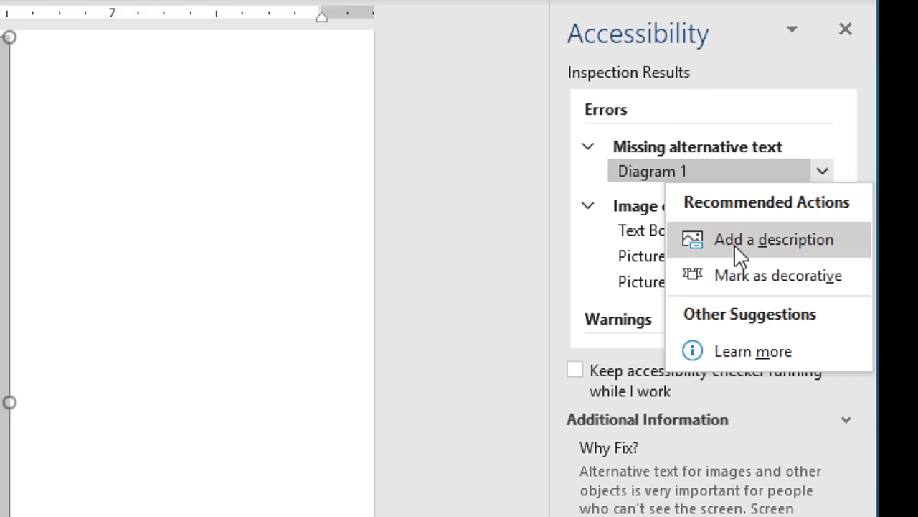
{"action": "left_click", "coordinate": [825, 174]}
{"action": "left_click", "coordinate": [825, 172]}
{"action": "left_click", "coordinate": [786, 244]}
{"action": "left_click", "coordinate": [399, 189]}
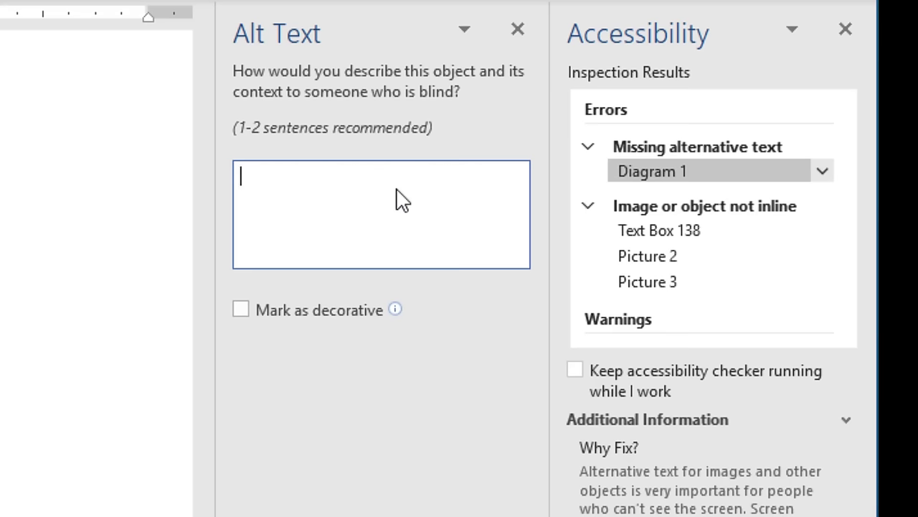
{"action": "type", "text": "SmartArt bullet point suggestions"}
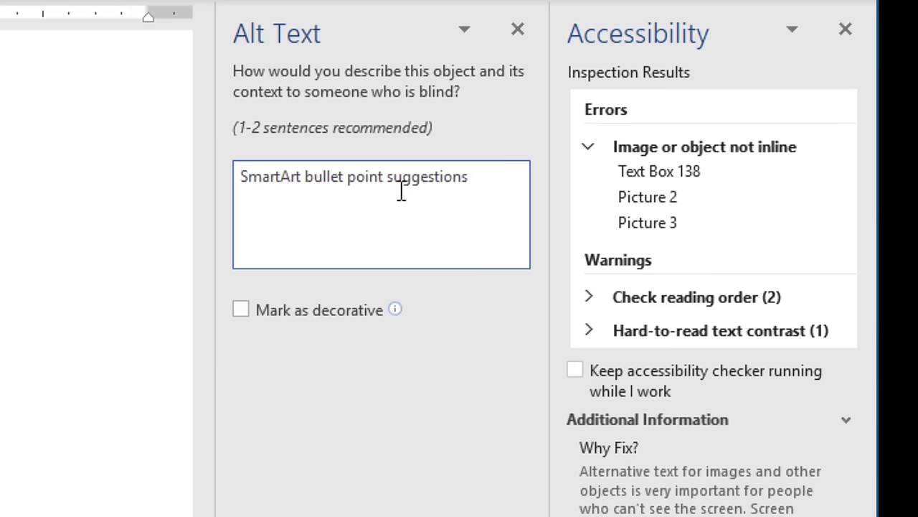
{"action": "left_click", "coordinate": [518, 30]}
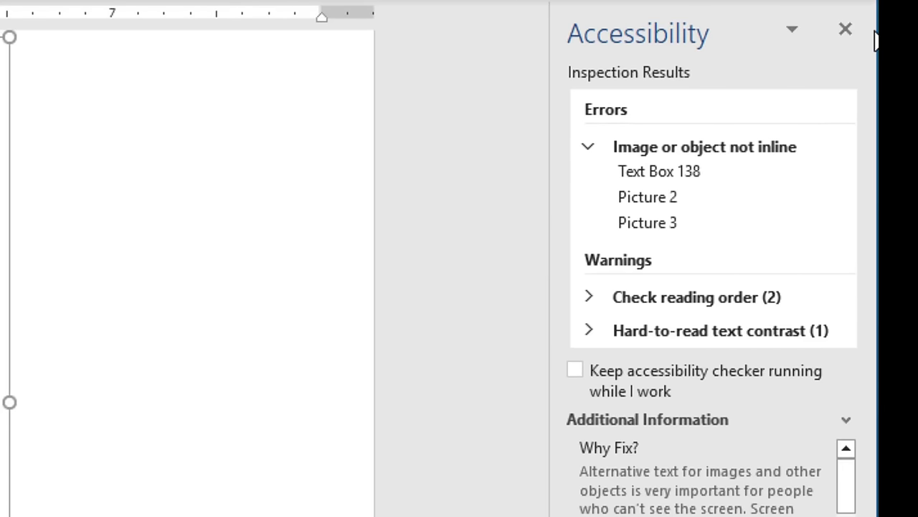
{"action": "left_click", "coordinate": [846, 30]}
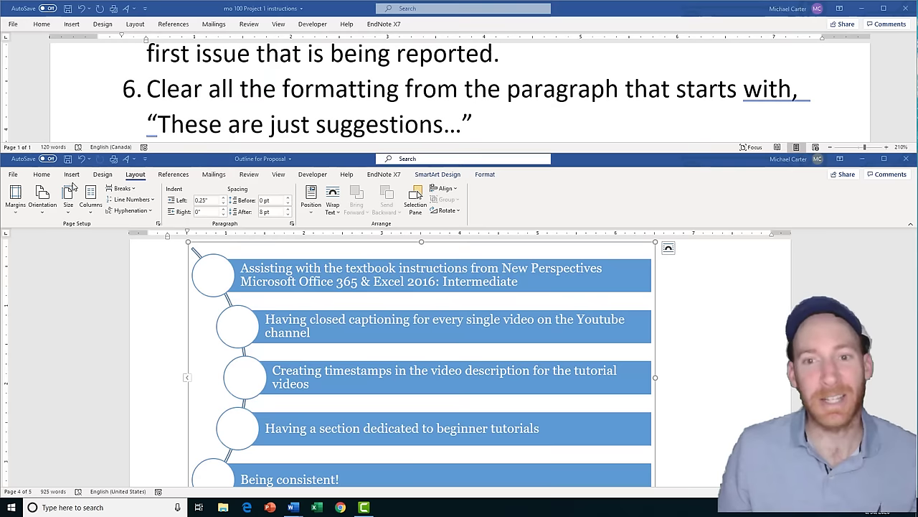
Open the text search in the proposal document and copy the phrase "These are just suggestions" from instruction 6
{"action": "left_click", "coordinate": [42, 176]}
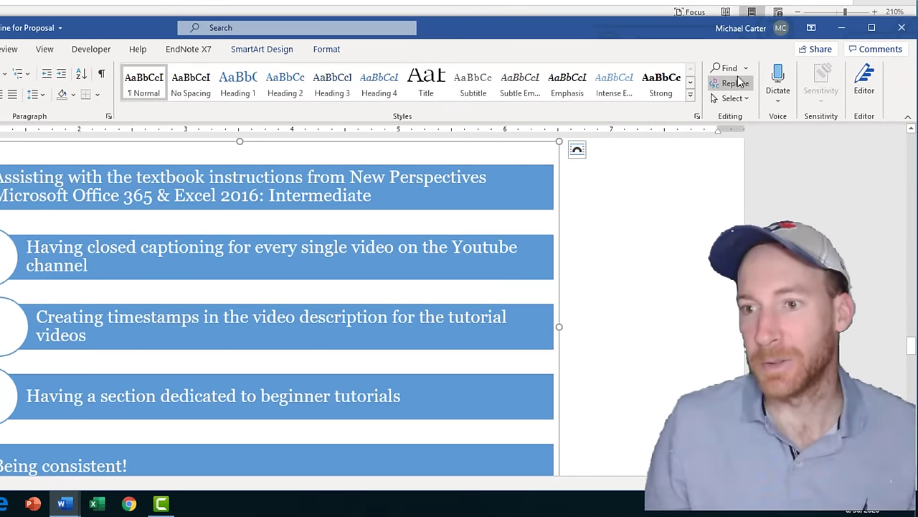
{"action": "left_click", "coordinate": [747, 69]}
{"action": "left_click", "coordinate": [739, 82]}
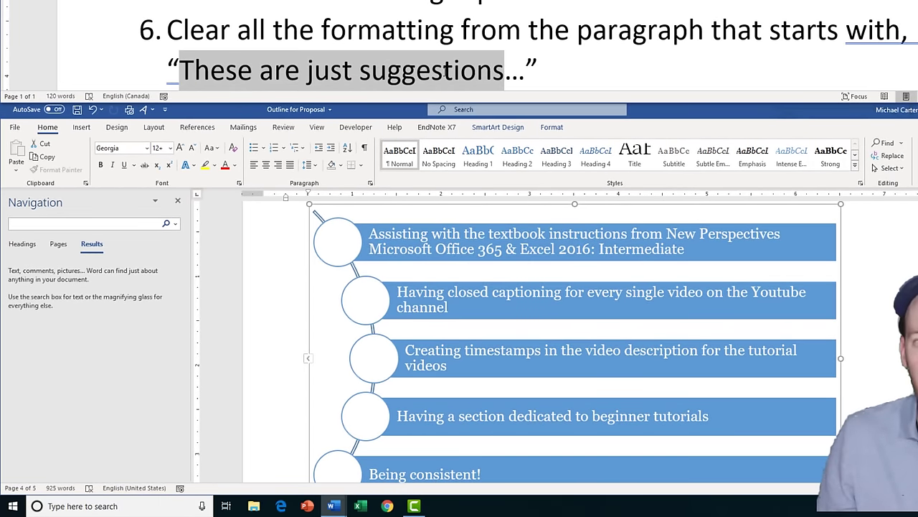
{"action": "right_click", "coordinate": [445, 72]}
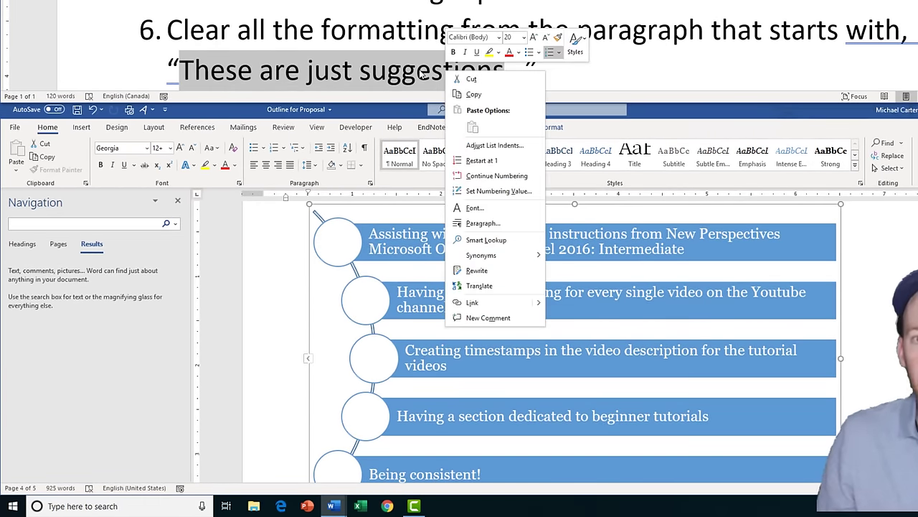
{"action": "left_click", "coordinate": [473, 94]}
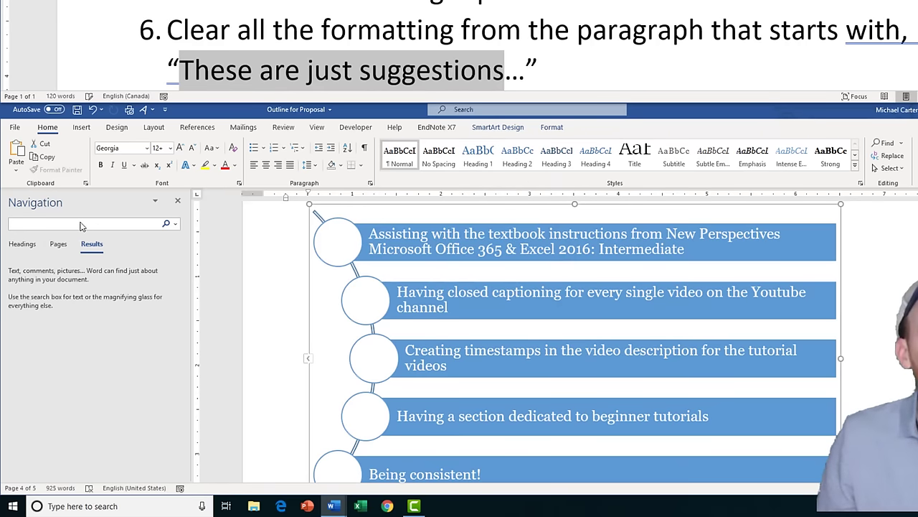
Search the proposal document for the copied phrase "These are just suggestions", go to its paragraph and close the search
{"action": "left_click", "coordinate": [79, 223]}
{"action": "left_click", "coordinate": [36, 223]}
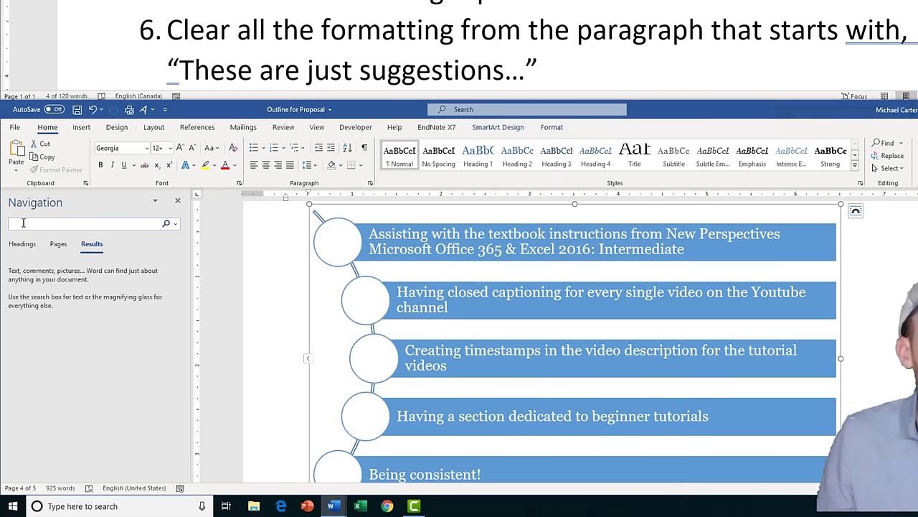
{"action": "right_click", "coordinate": [23, 223]}
{"action": "left_click", "coordinate": [48, 257]}
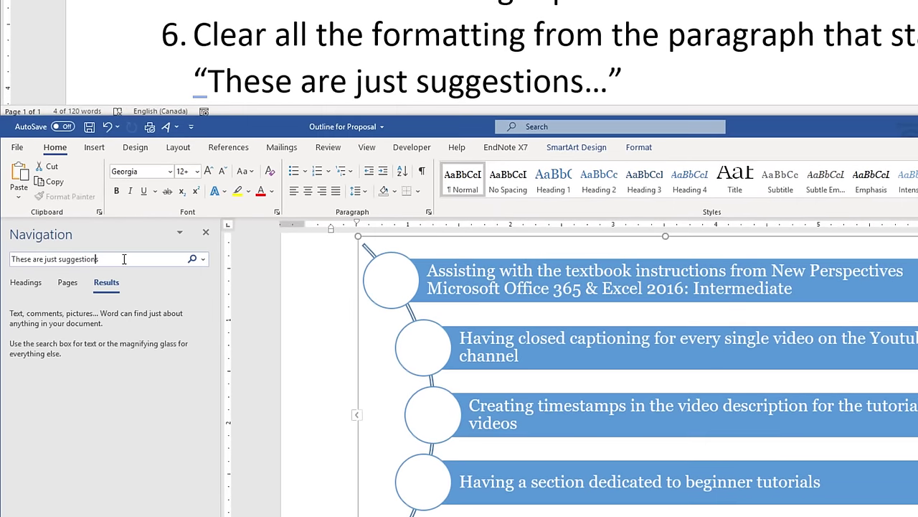
{"action": "left_click", "coordinate": [192, 259]}
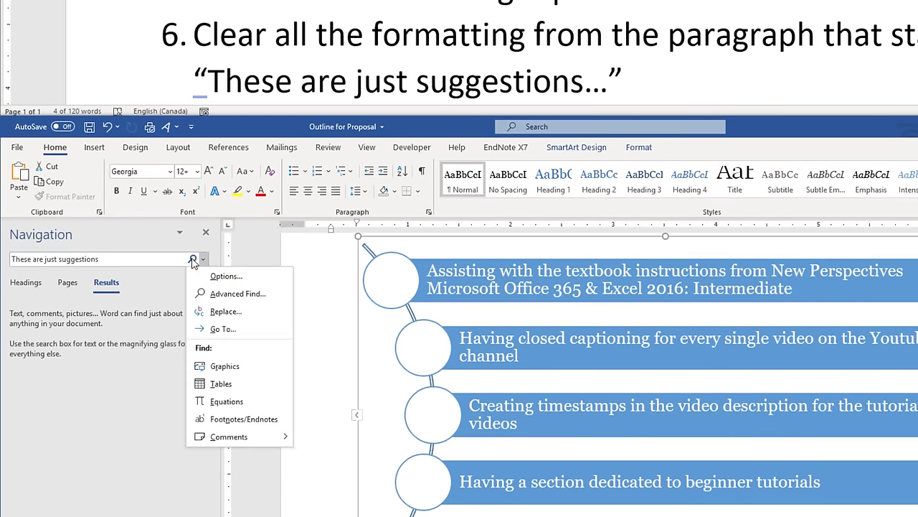
{"action": "left_click", "coordinate": [167, 259]}
{"action": "key", "text": "Return"}
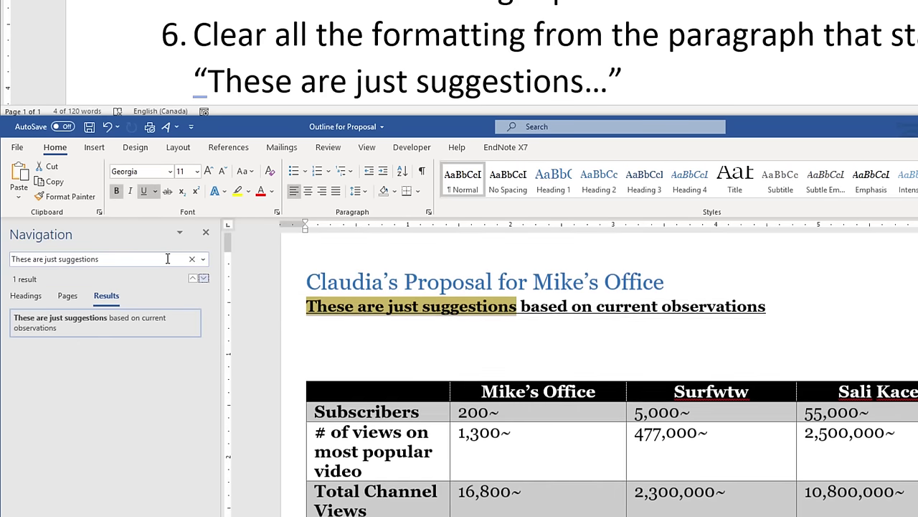
{"action": "left_click", "coordinate": [506, 319]}
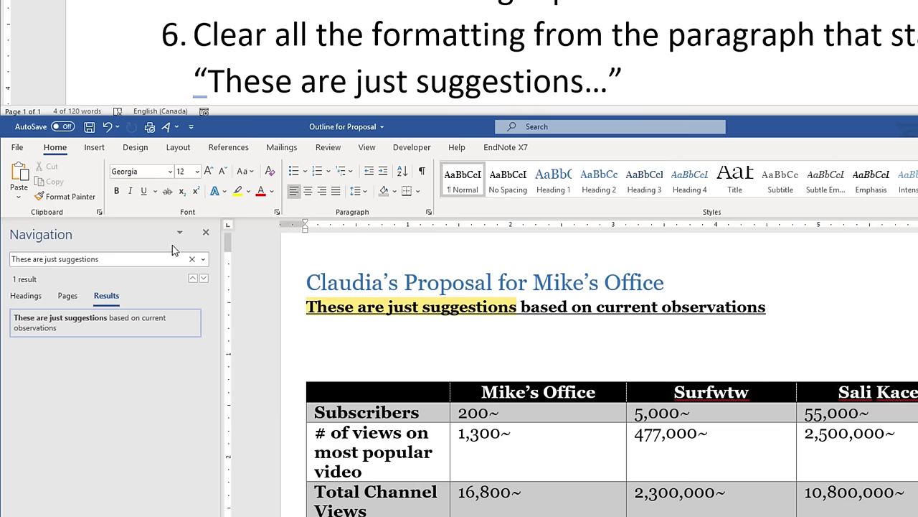
{"action": "left_click", "coordinate": [206, 231]}
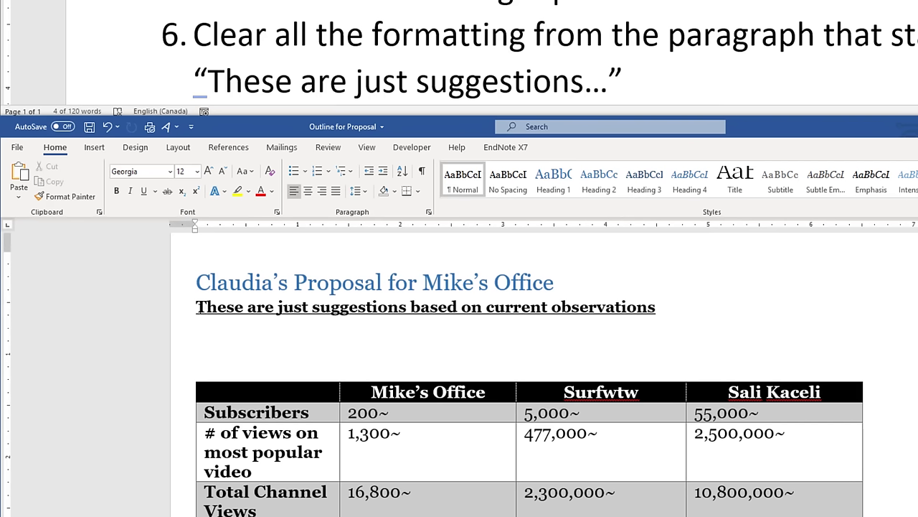
Clear all formatting from the whole paragraph starting with "These are just suggestions" below the proposal heading
{"action": "left_click", "coordinate": [197, 307]}
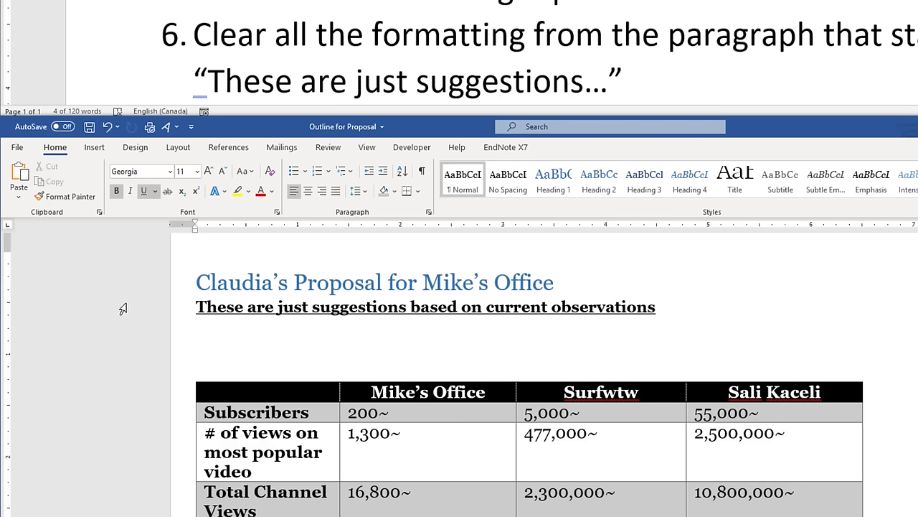
{"action": "left_click_drag", "start_coordinate": [199, 307], "coordinate": [650, 308]}
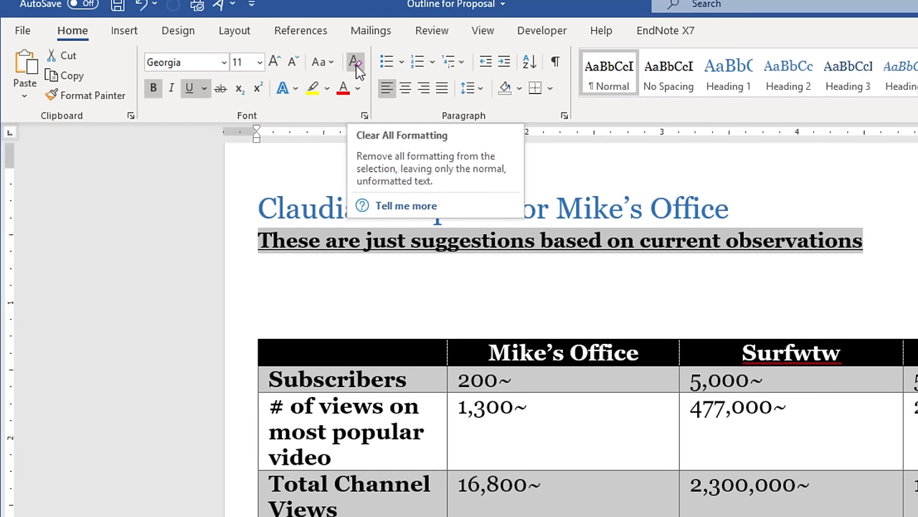
{"action": "left_click", "coordinate": [355, 63]}
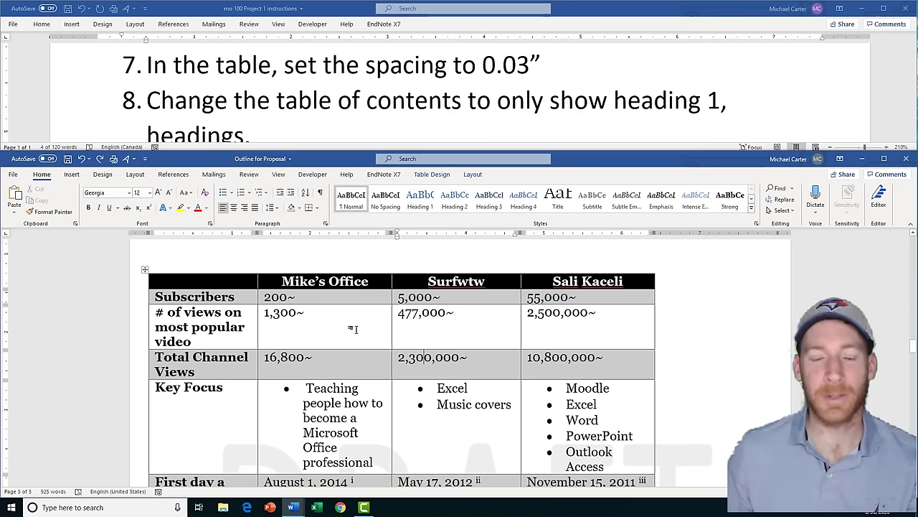
Allow spacing between cells in the channel comparison table and set the default cell spacing to 0.03"
{"action": "left_click", "coordinate": [324, 328]}
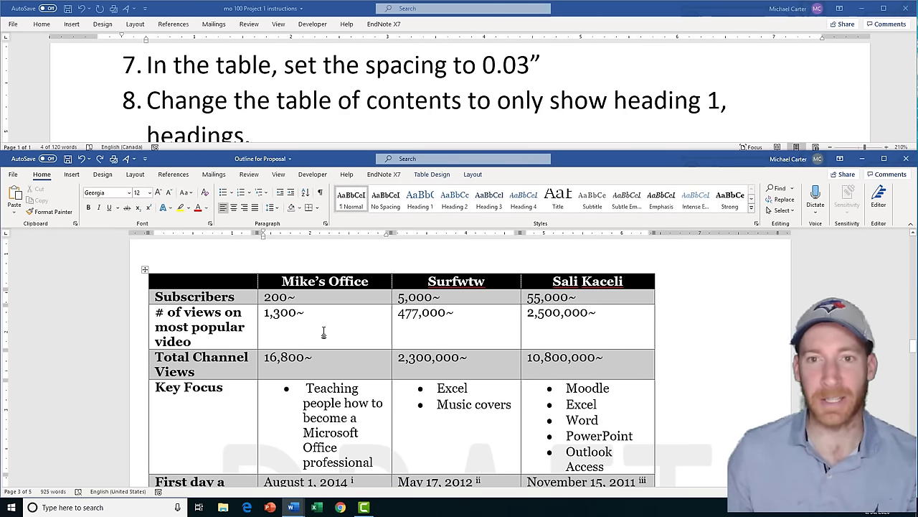
{"action": "left_click", "coordinate": [471, 314]}
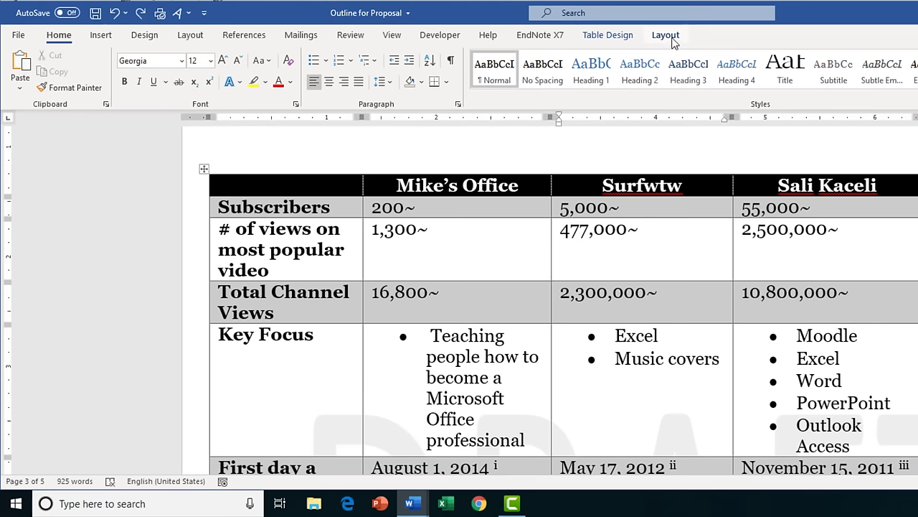
{"action": "left_click", "coordinate": [672, 41]}
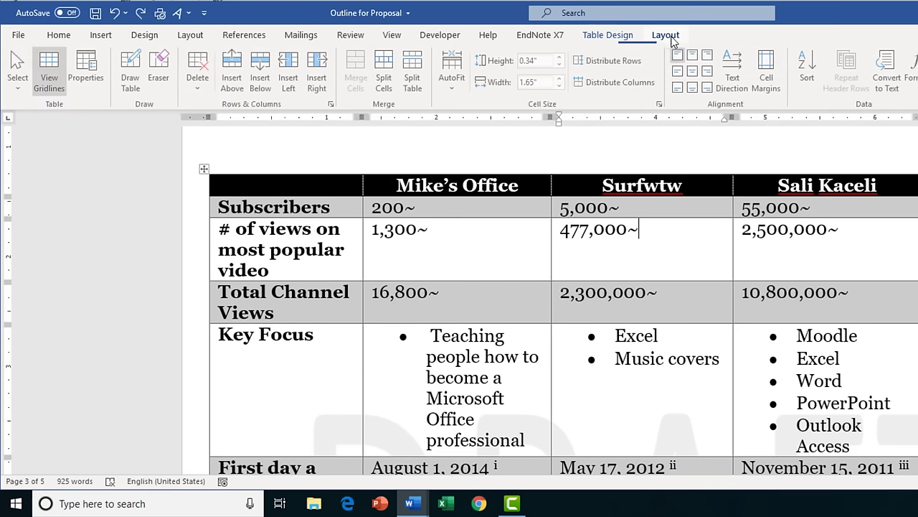
{"action": "left_click", "coordinate": [661, 106]}
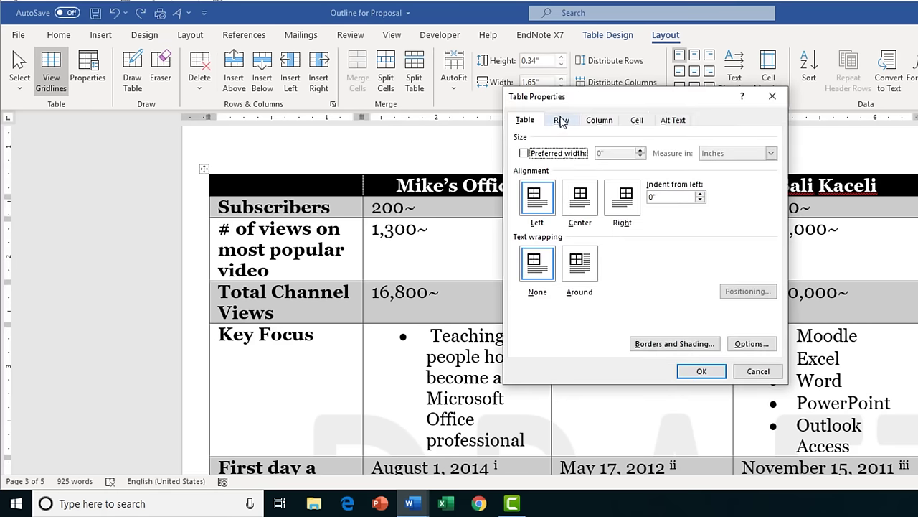
{"action": "left_click", "coordinate": [532, 123]}
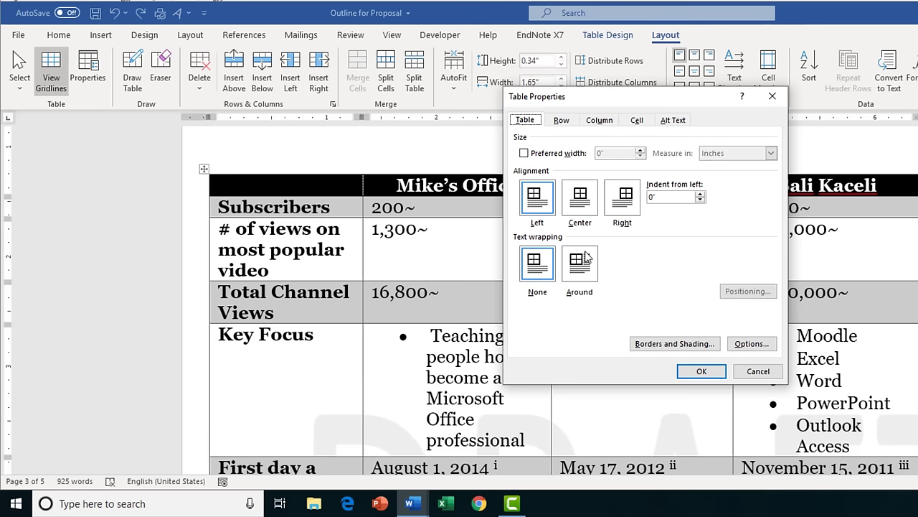
{"action": "left_click", "coordinate": [768, 346]}
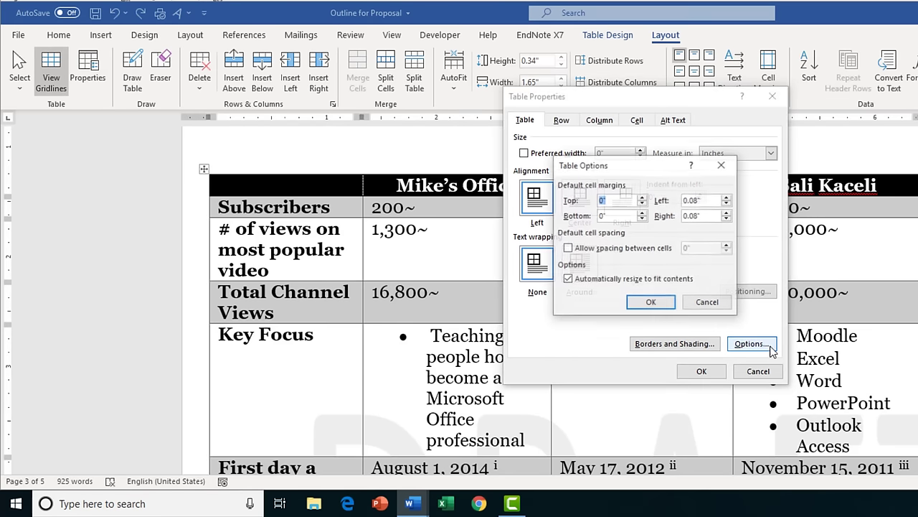
{"action": "left_click", "coordinate": [570, 251]}
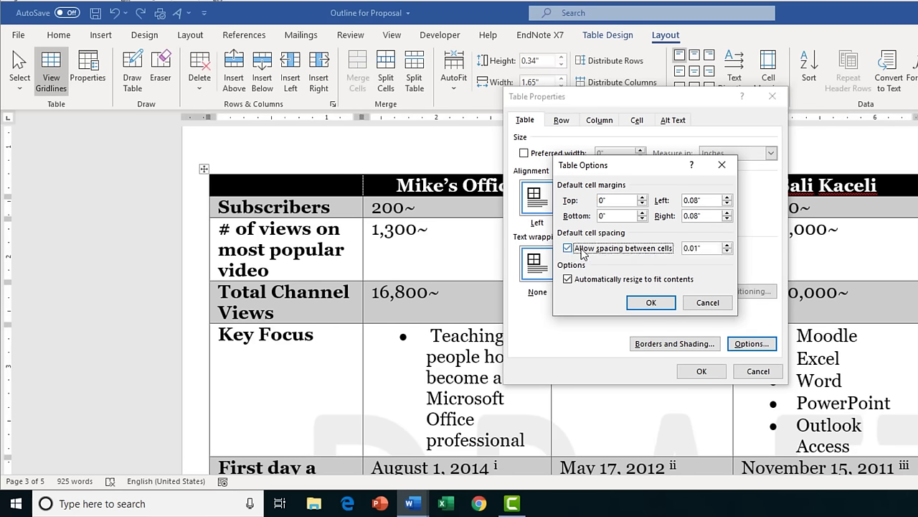
{"action": "left_click", "coordinate": [695, 249]}
{"action": "type", "text": "1"}
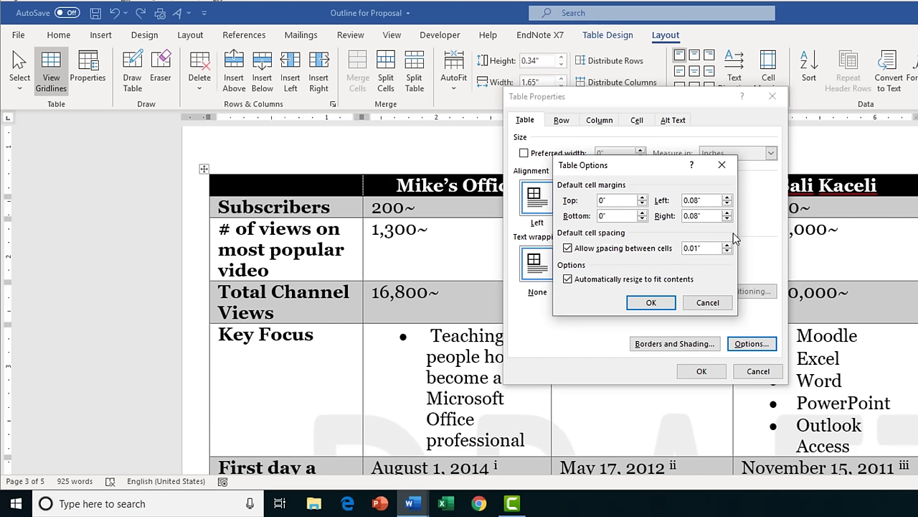
{"action": "key", "text": "BackSpace"}
{"action": "type", "text": "3"}
{"action": "left_click", "coordinate": [670, 302]}
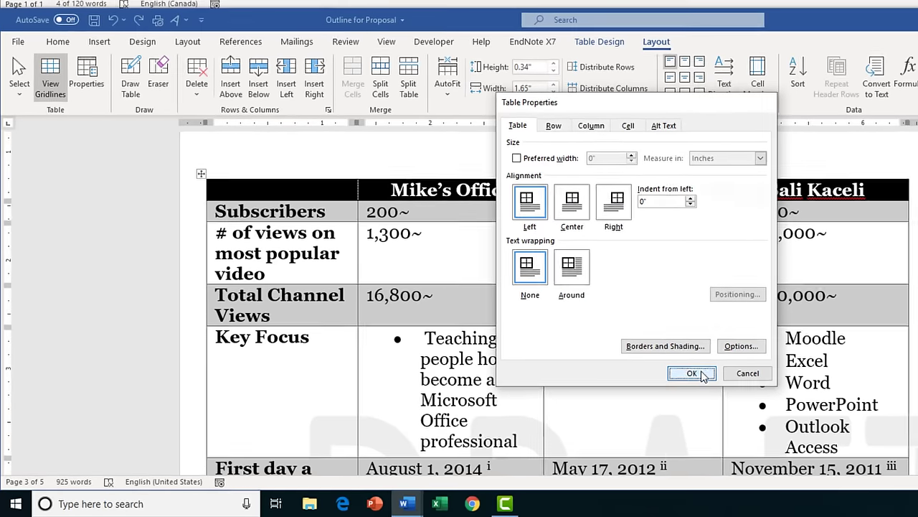
{"action": "left_click", "coordinate": [692, 373]}
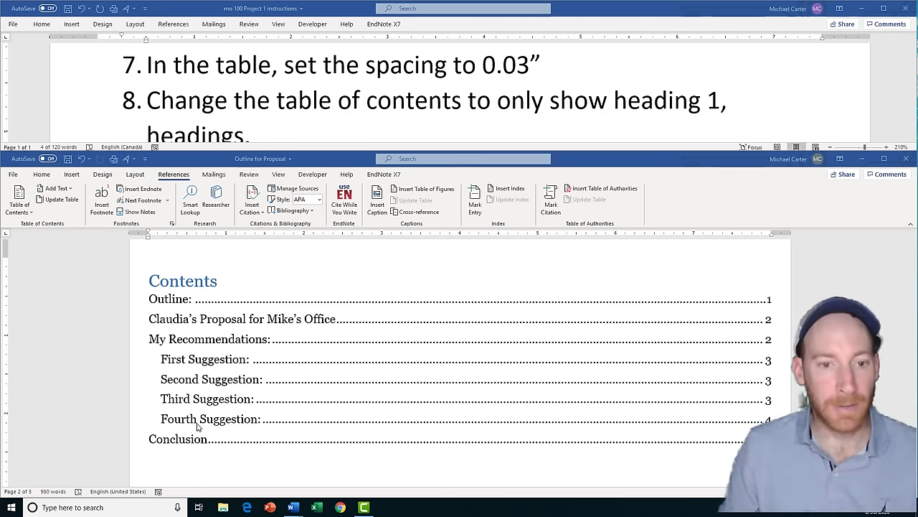
Customize the proposal's table of contents to show only 1 heading level and replace the existing table
{"action": "left_click", "coordinate": [233, 407]}
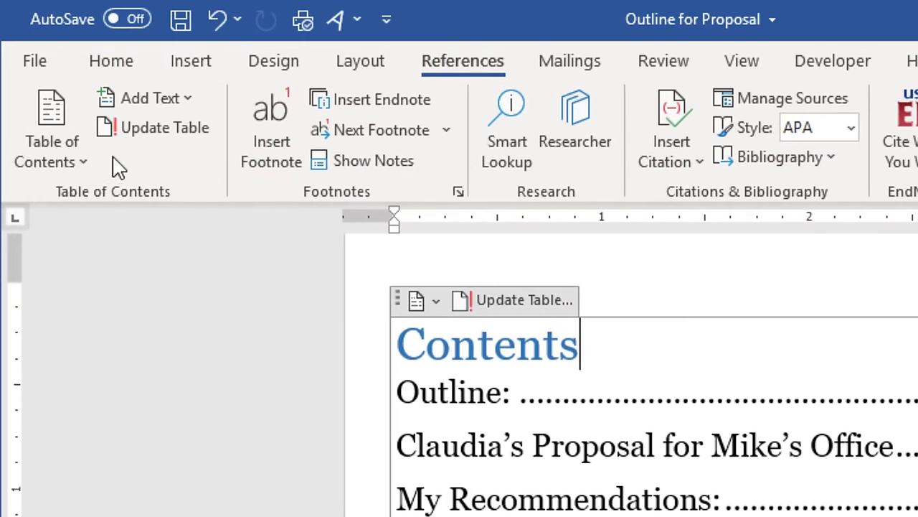
{"action": "left_click", "coordinate": [75, 166]}
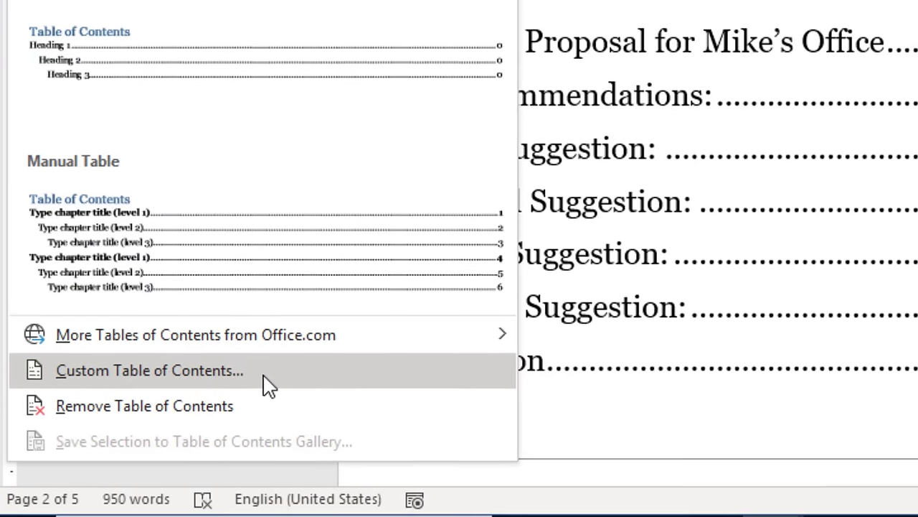
{"action": "left_click", "coordinate": [272, 383]}
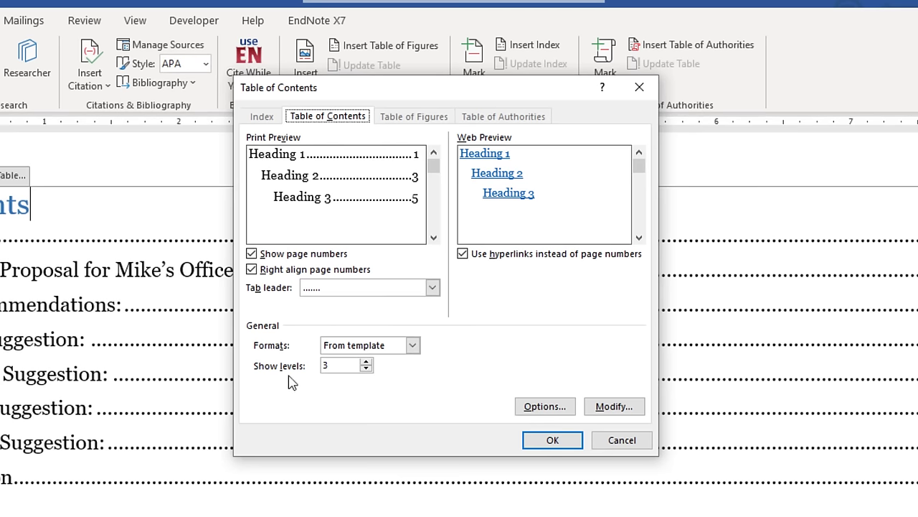
{"action": "left_click", "coordinate": [366, 370]}
{"action": "left_click", "coordinate": [366, 370]}
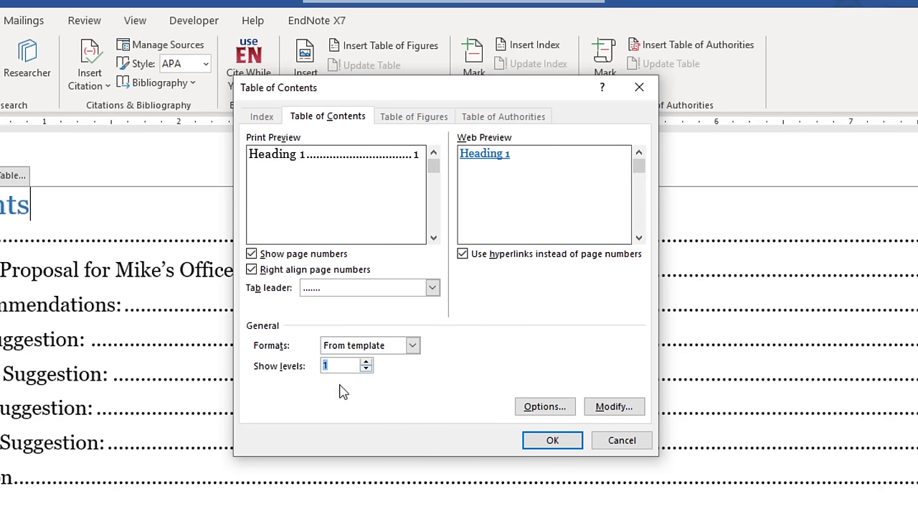
{"action": "left_click", "coordinate": [551, 439]}
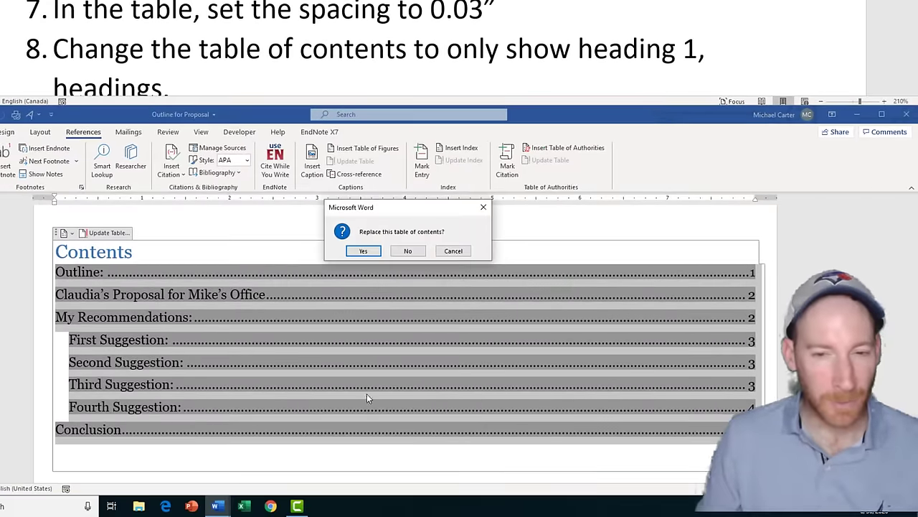
{"action": "left_click", "coordinate": [365, 252]}
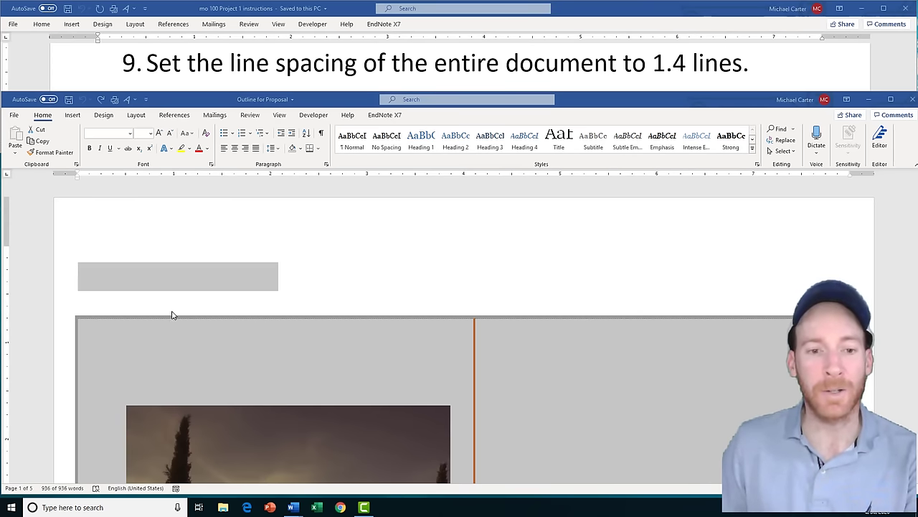
Select the entire proposal document and set its paragraph line spacing to Multiple at 1.4
{"action": "left_click", "coordinate": [110, 286]}
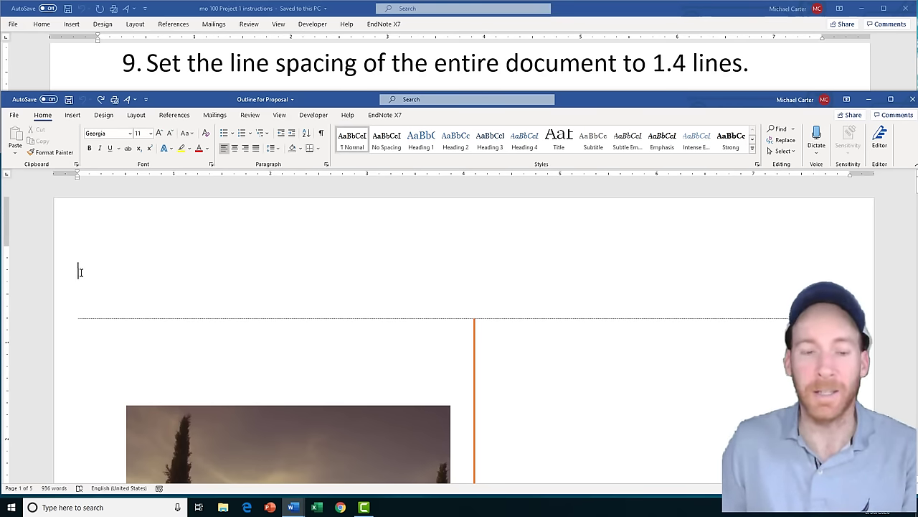
{"action": "key", "text": "ctrl+a"}
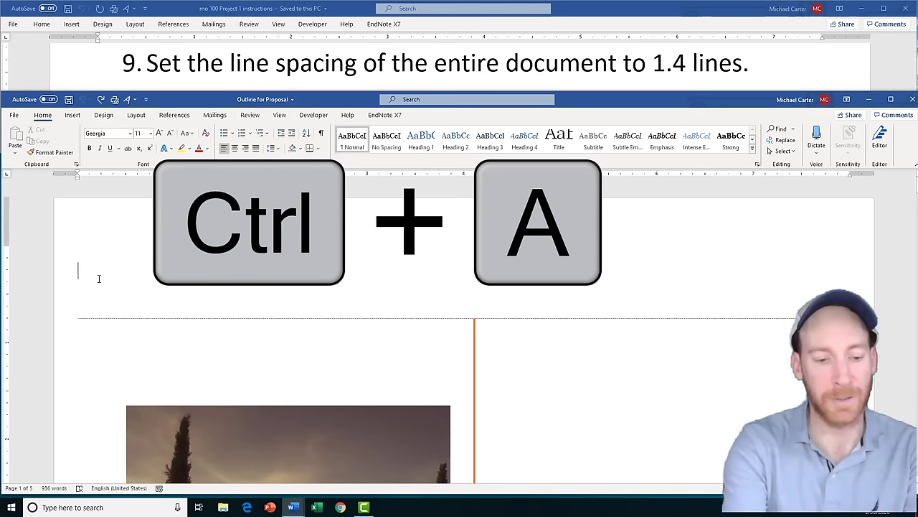
{"action": "key", "text": "ctrl+a"}
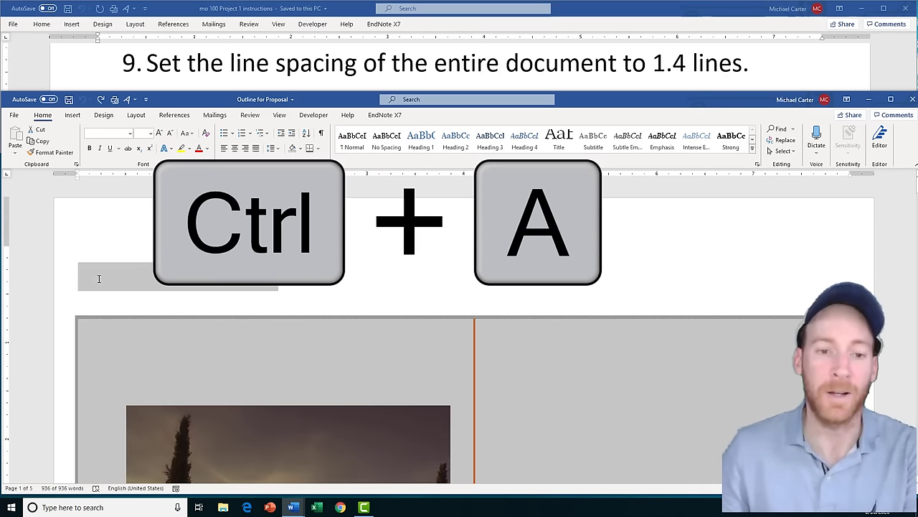
{"action": "scroll", "coordinate": [104, 294], "scroll_direction": "down", "scroll_amount": 12}
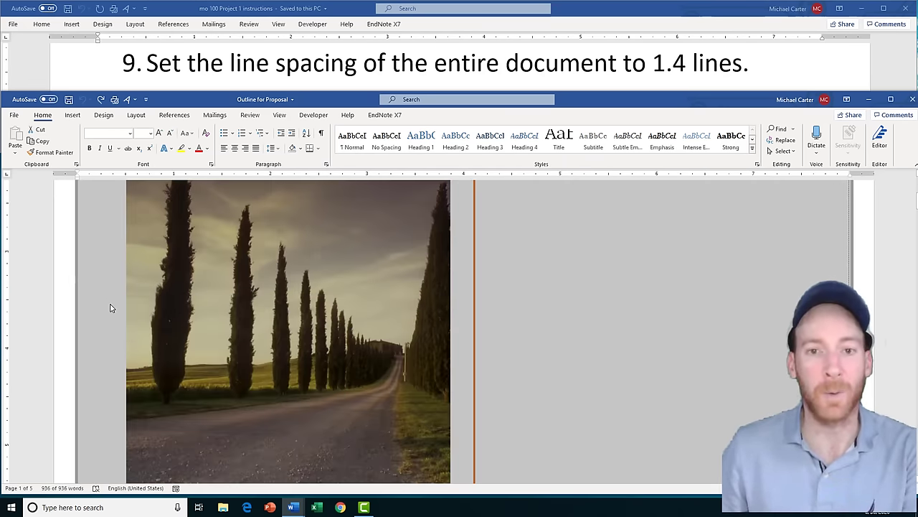
{"action": "scroll", "coordinate": [112, 310], "scroll_direction": "down", "scroll_amount": 3}
{"action": "scroll", "coordinate": [112, 310], "scroll_direction": "up", "scroll_amount": 12}
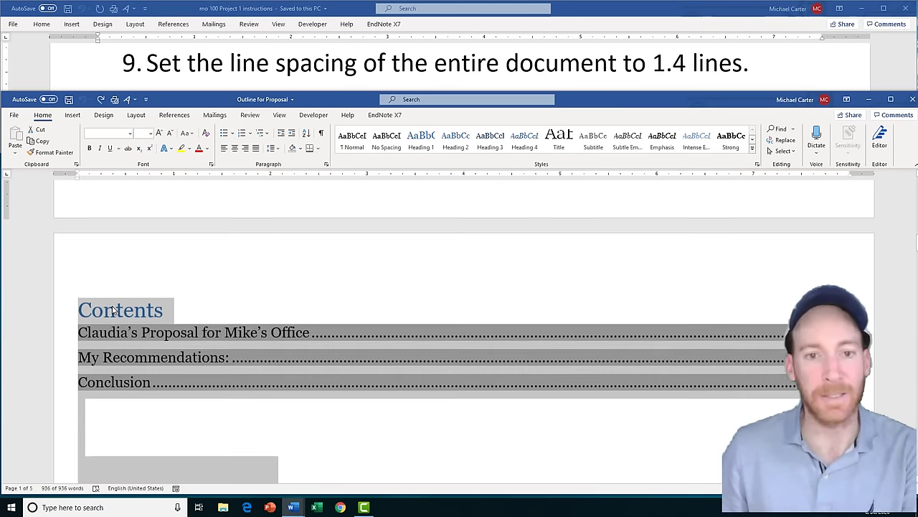
{"action": "scroll", "coordinate": [112, 309], "scroll_direction": "up", "scroll_amount": 5}
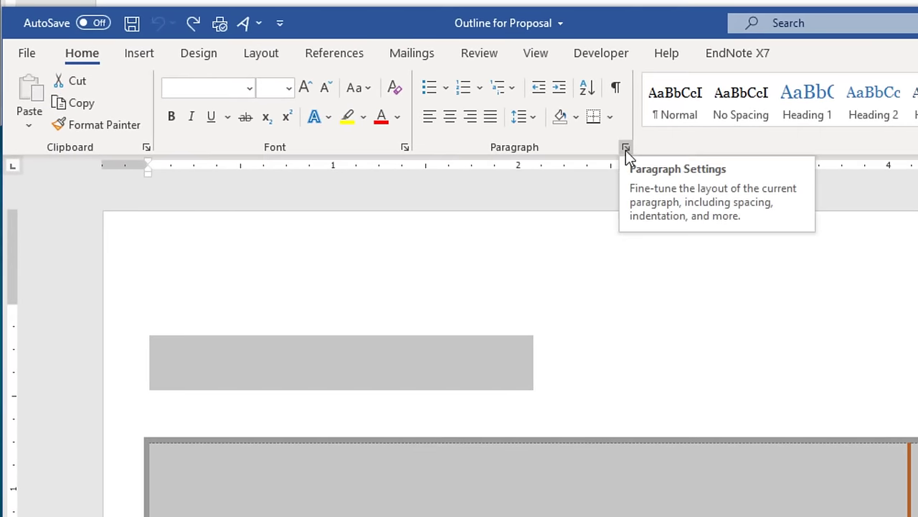
{"action": "left_click", "coordinate": [626, 149]}
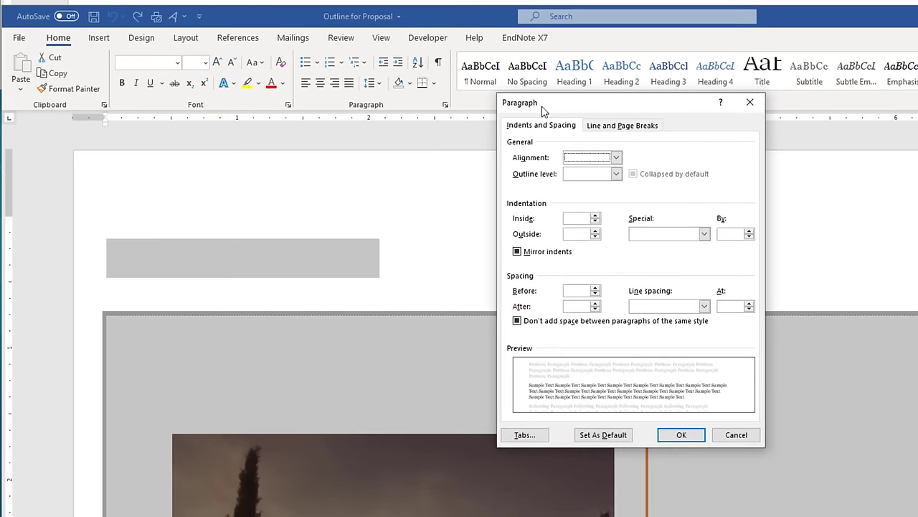
{"action": "left_click", "coordinate": [704, 307]}
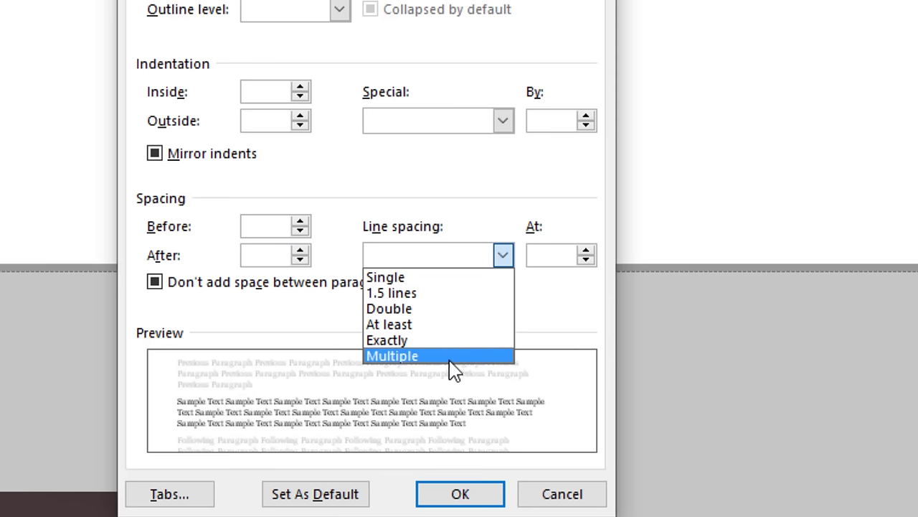
{"action": "left_click", "coordinate": [550, 257]}
{"action": "key", "text": "BackSpace"}
{"action": "type", "text": "1,"}
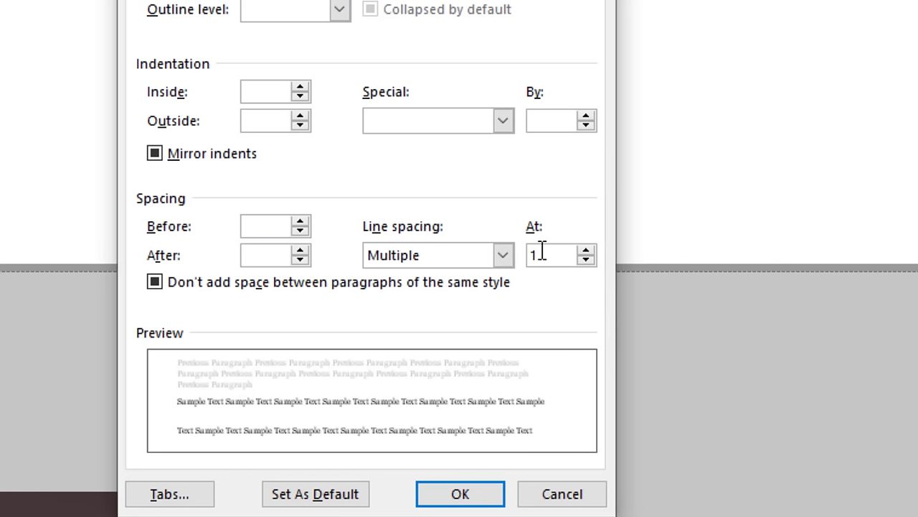
{"action": "type", "text": "4"}
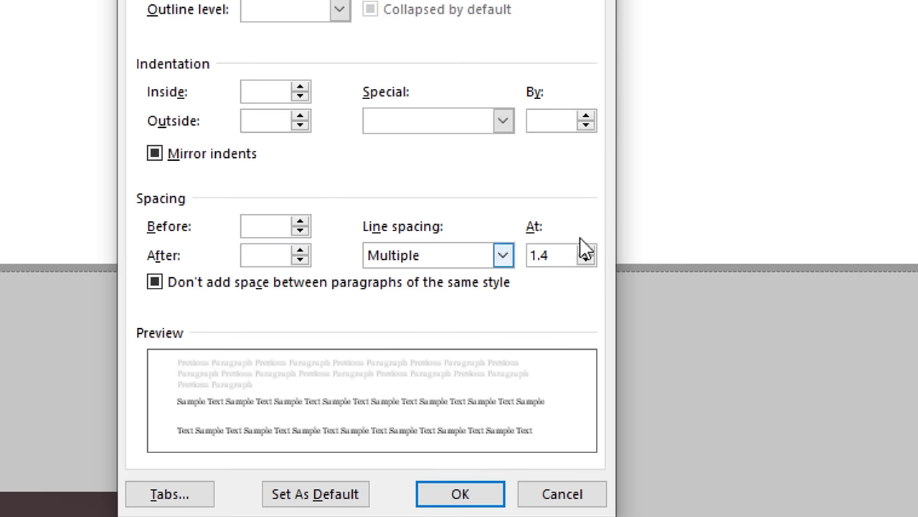
Try the Exactly line spacing option at 15 pt for the selected document
{"action": "left_click", "coordinate": [503, 256]}
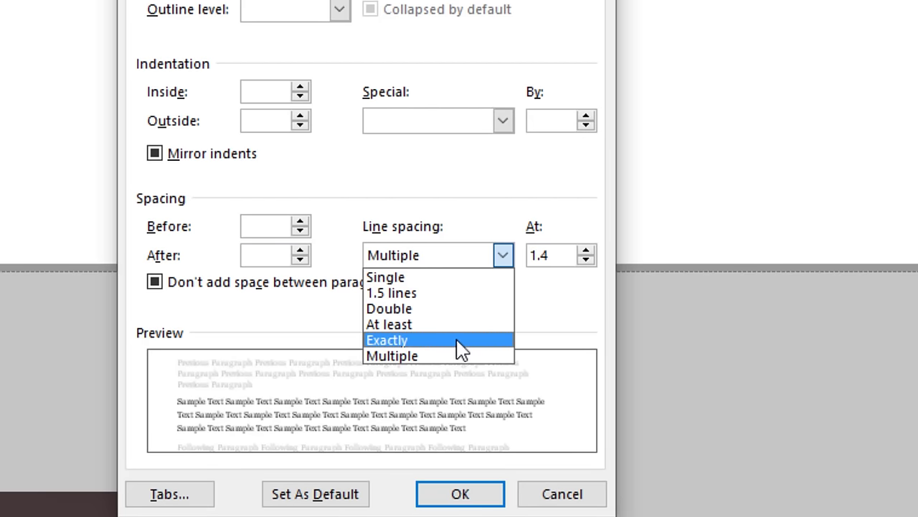
{"action": "left_click", "coordinate": [406, 341]}
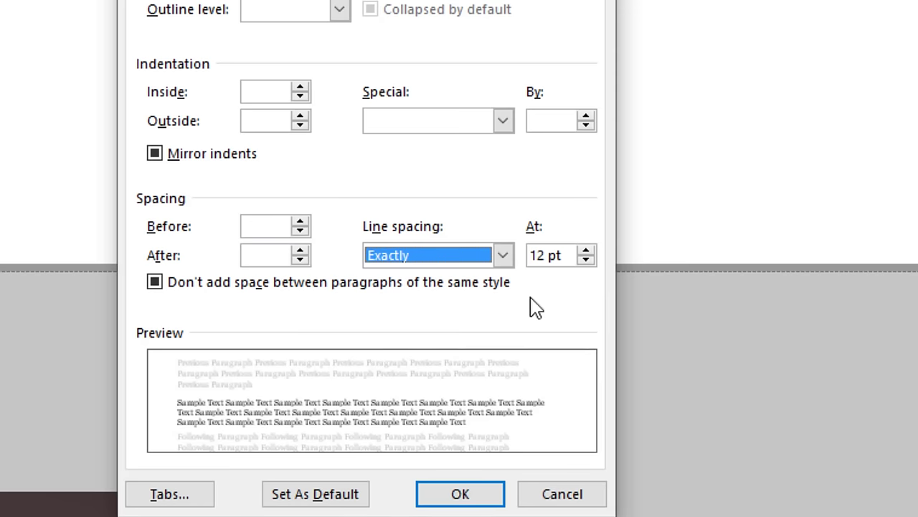
{"action": "left_click", "coordinate": [586, 251]}
{"action": "left_click", "coordinate": [587, 250]}
{"action": "left_click", "coordinate": [586, 251]}
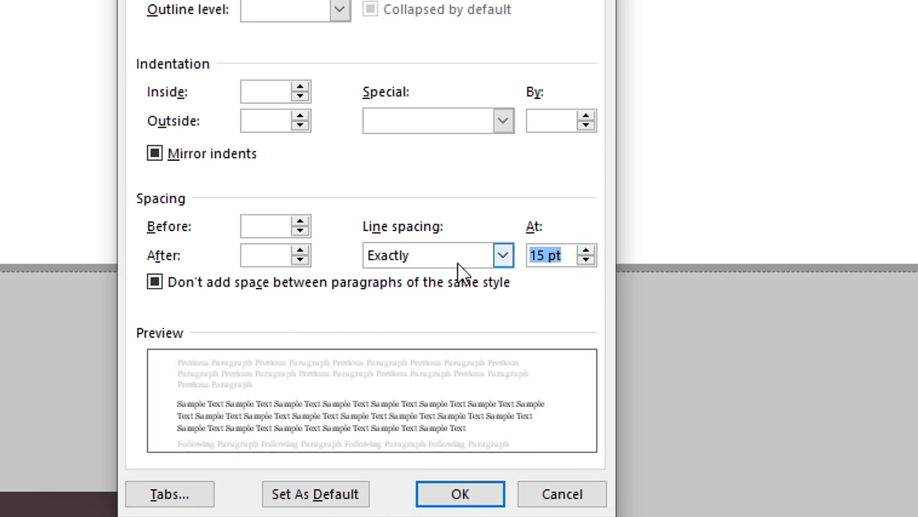
Return the line spacing to Multiple at 1.4 and apply it to the whole document
{"action": "left_click", "coordinate": [503, 255]}
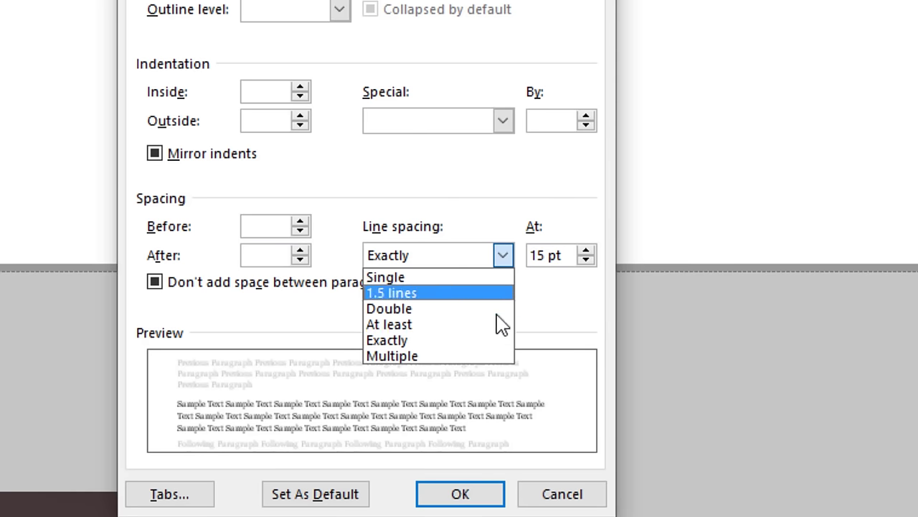
{"action": "left_click", "coordinate": [473, 355]}
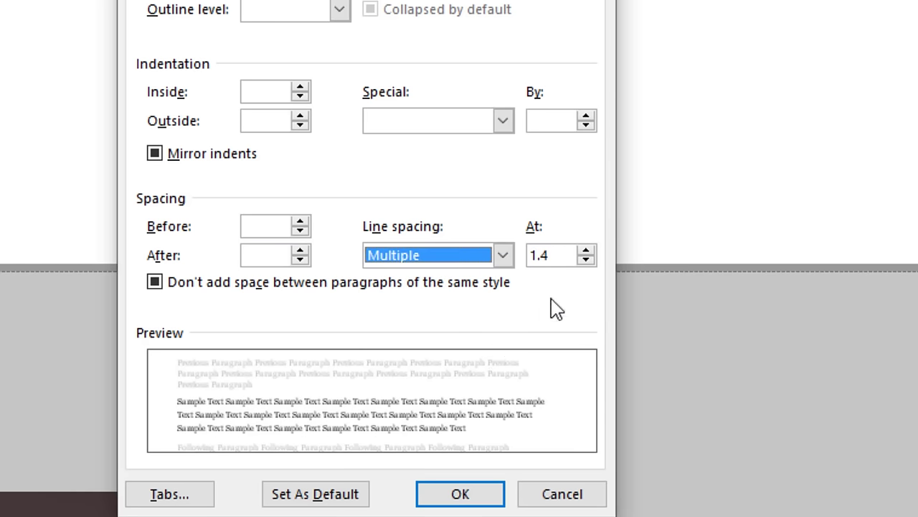
{"action": "left_click", "coordinate": [564, 257]}
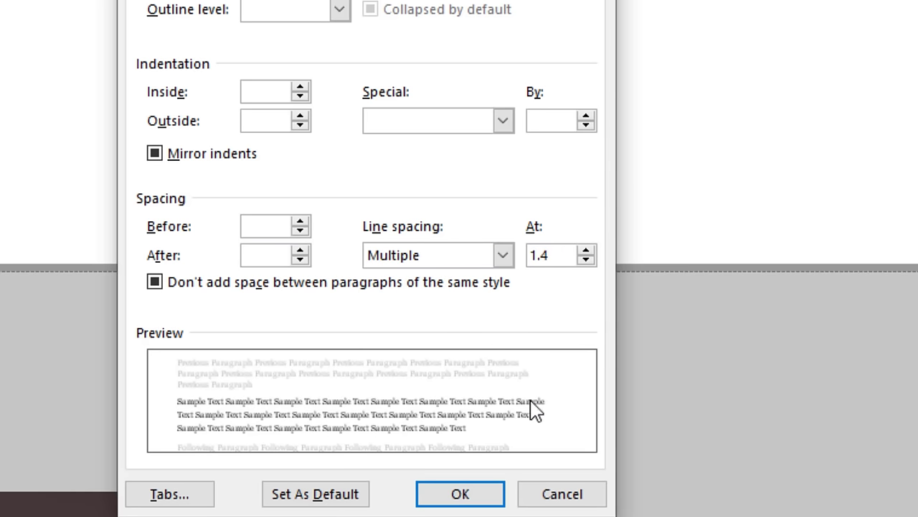
{"action": "left_click", "coordinate": [482, 502]}
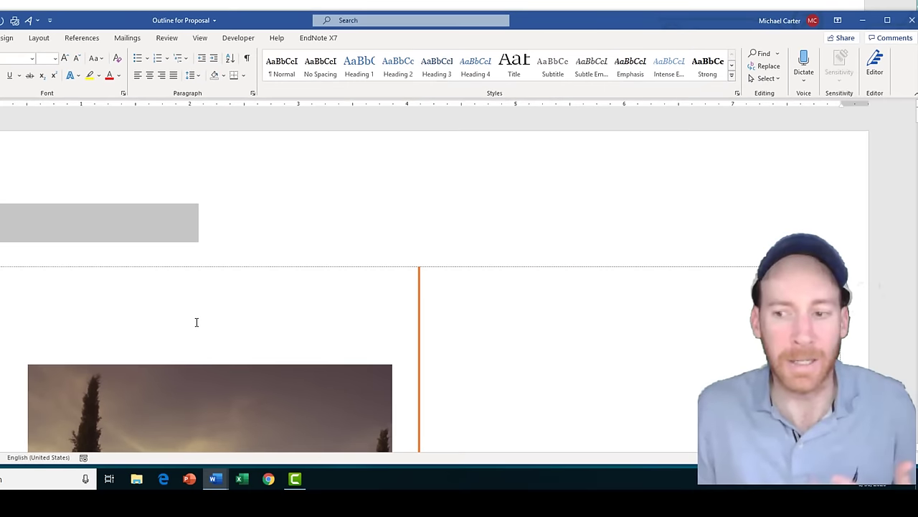
Review the line spacing throughout the proposal, including the channel comparison table and body paragraphs, and clear the selection
{"action": "scroll", "coordinate": [66, 356], "scroll_direction": "down", "scroll_amount": 10}
{"action": "scroll", "coordinate": [198, 329], "scroll_direction": "down", "scroll_amount": 15}
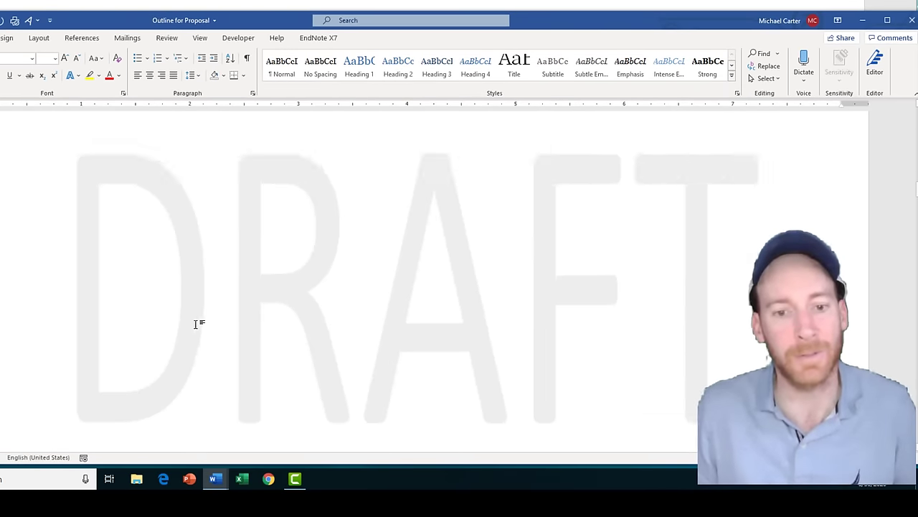
{"action": "scroll", "coordinate": [198, 328], "scroll_direction": "down", "scroll_amount": 12}
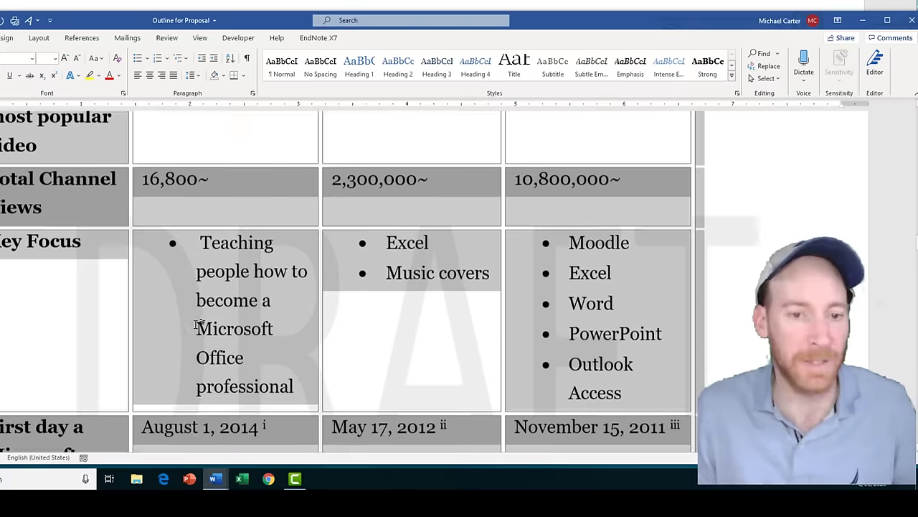
{"action": "scroll", "coordinate": [198, 329], "scroll_direction": "up", "scroll_amount": 1}
{"action": "scroll", "coordinate": [198, 328], "scroll_direction": "down", "scroll_amount": 1}
{"action": "key", "text": "Left"}
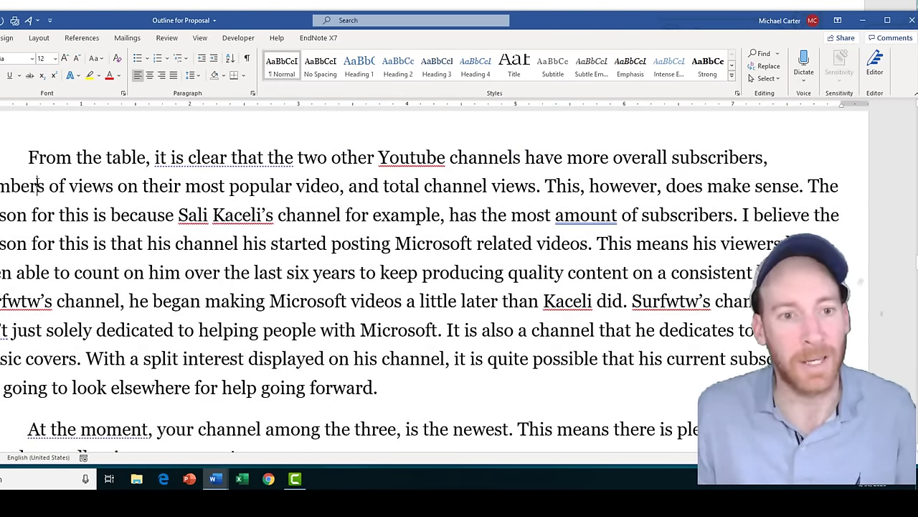
{"action": "scroll", "coordinate": [139, 183], "scroll_direction": "down", "scroll_amount": 1}
{"action": "scroll", "coordinate": [139, 183], "scroll_direction": "up", "scroll_amount": 1}
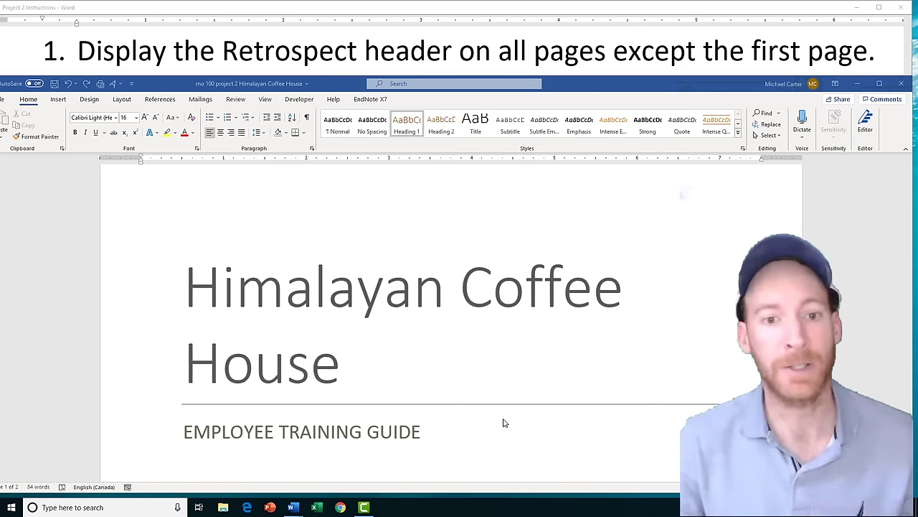
Insert the Retrospect header on all pages except the first in the Himalayan Coffee House document and leave header editing
{"action": "left_click", "coordinate": [59, 99]}
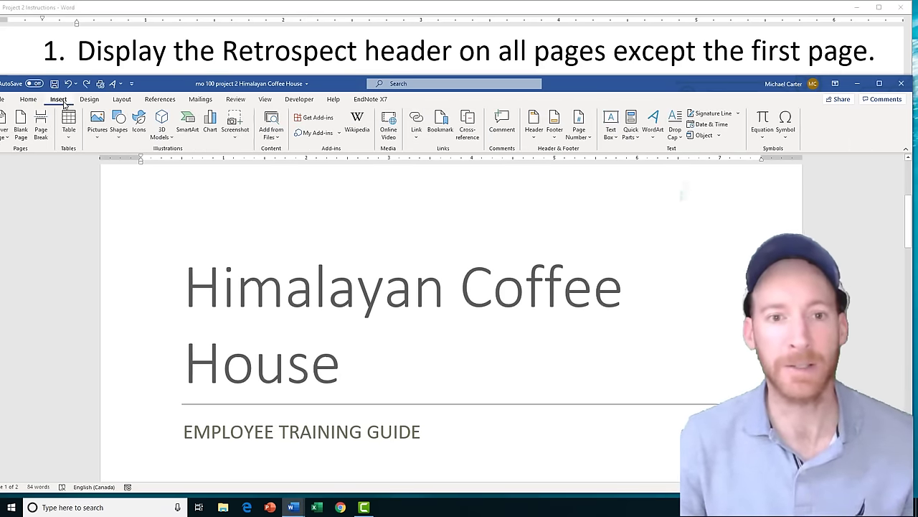
{"action": "left_click", "coordinate": [536, 136]}
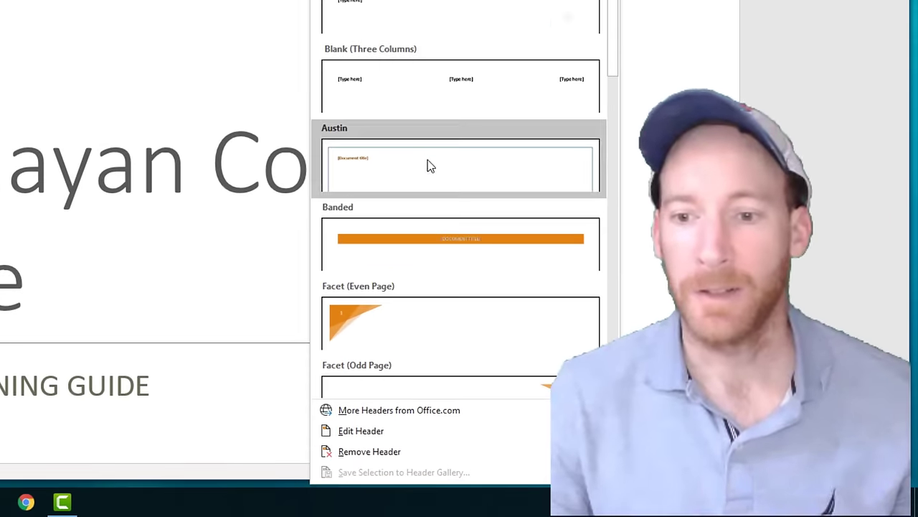
{"action": "scroll", "coordinate": [430, 187], "scroll_direction": "down", "scroll_amount": 3}
{"action": "scroll", "coordinate": [441, 237], "scroll_direction": "down", "scroll_amount": 6}
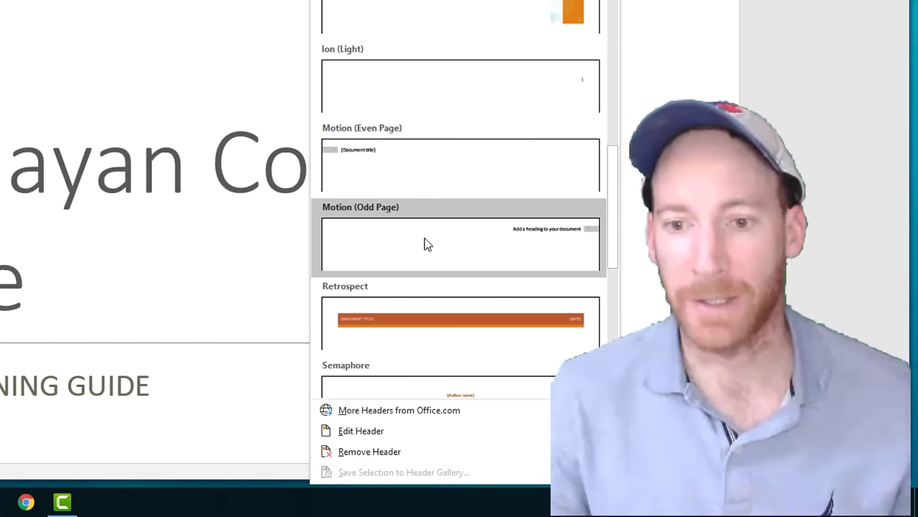
{"action": "left_click", "coordinate": [459, 323]}
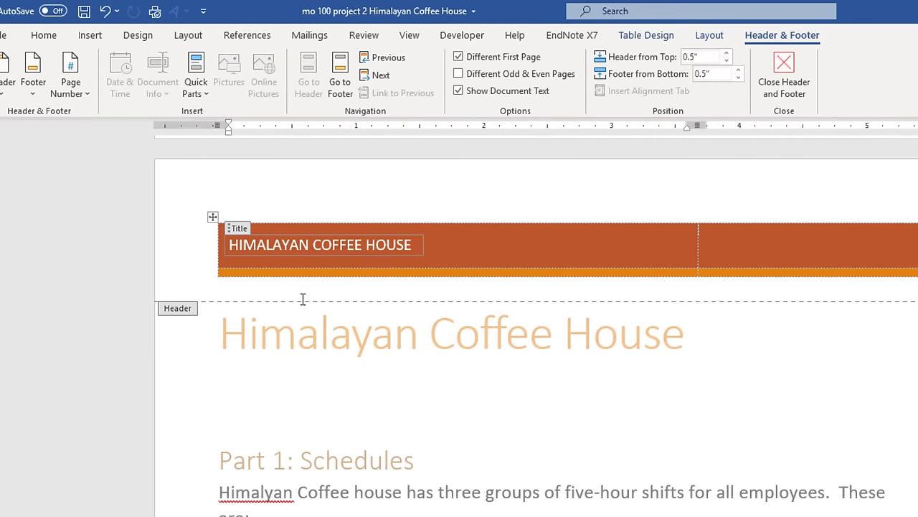
{"action": "scroll", "coordinate": [387, 323], "scroll_direction": "up", "scroll_amount": 10}
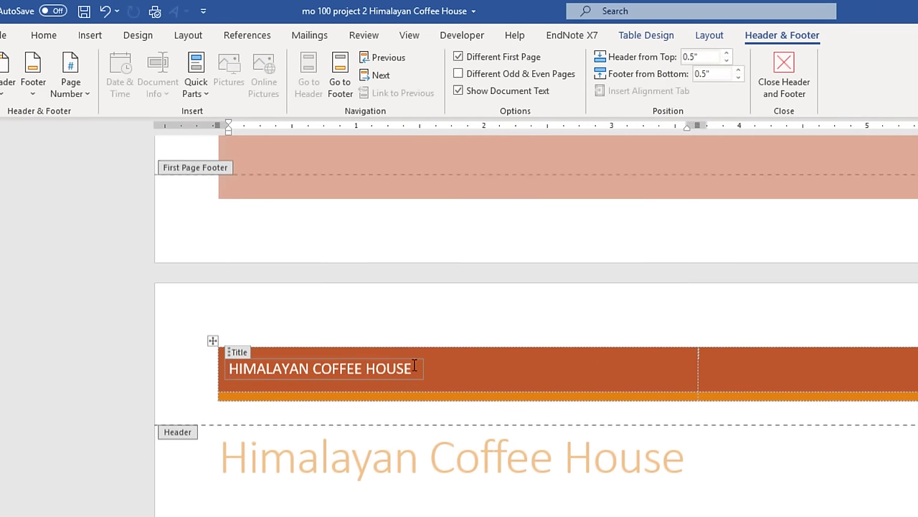
{"action": "scroll", "coordinate": [416, 430], "scroll_direction": "up", "scroll_amount": 5}
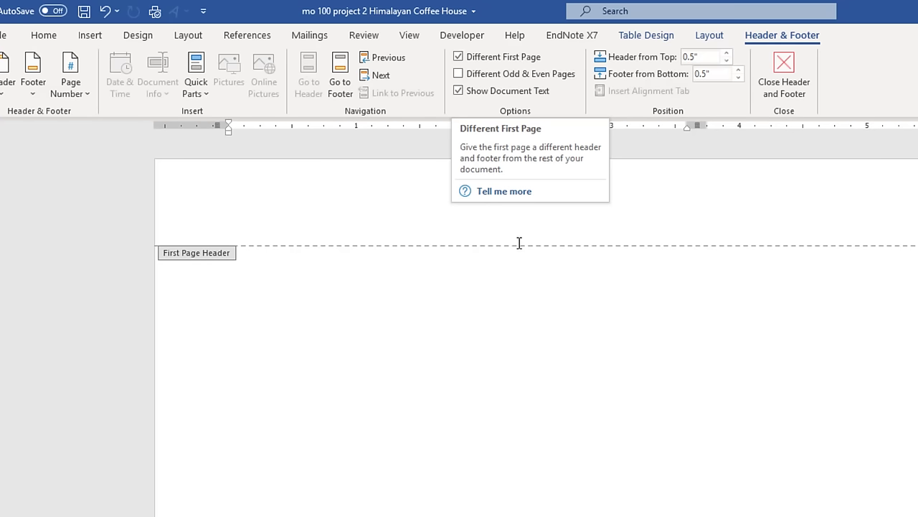
{"action": "left_click", "coordinate": [789, 67]}
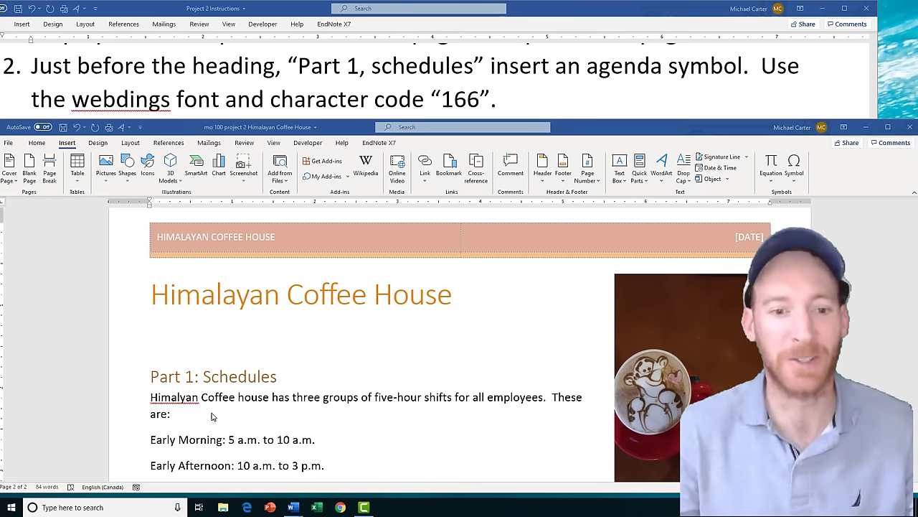
Insert the Webdings symbol with character code 166 just before the heading "Part 1: Schedules"
{"action": "left_click", "coordinate": [151, 377]}
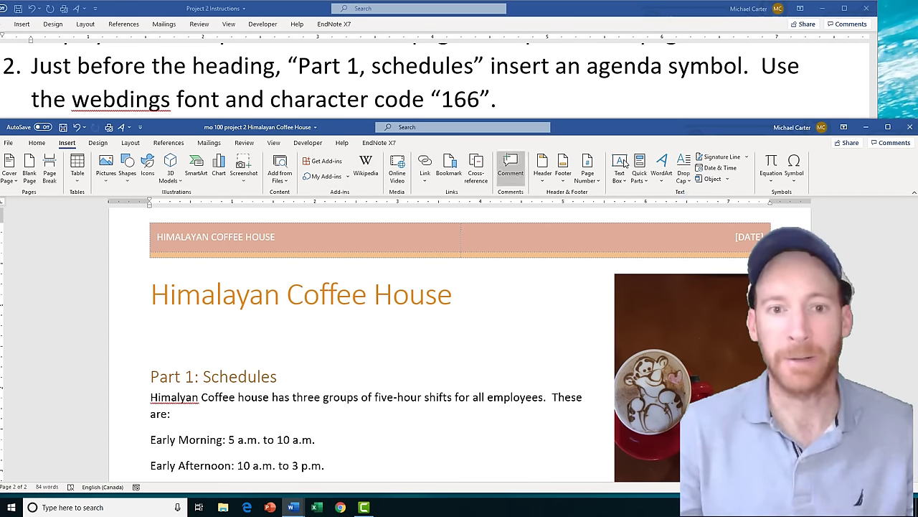
{"action": "left_click", "coordinate": [800, 185]}
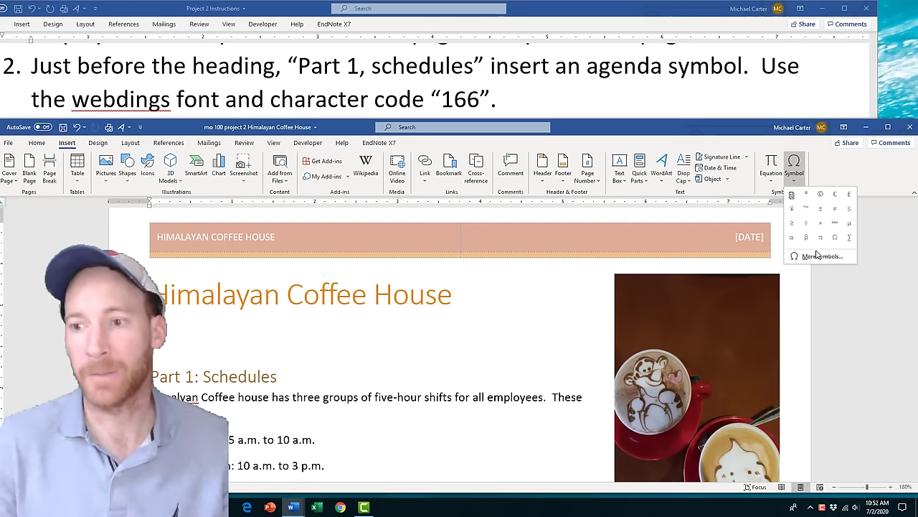
{"action": "left_click", "coordinate": [819, 257]}
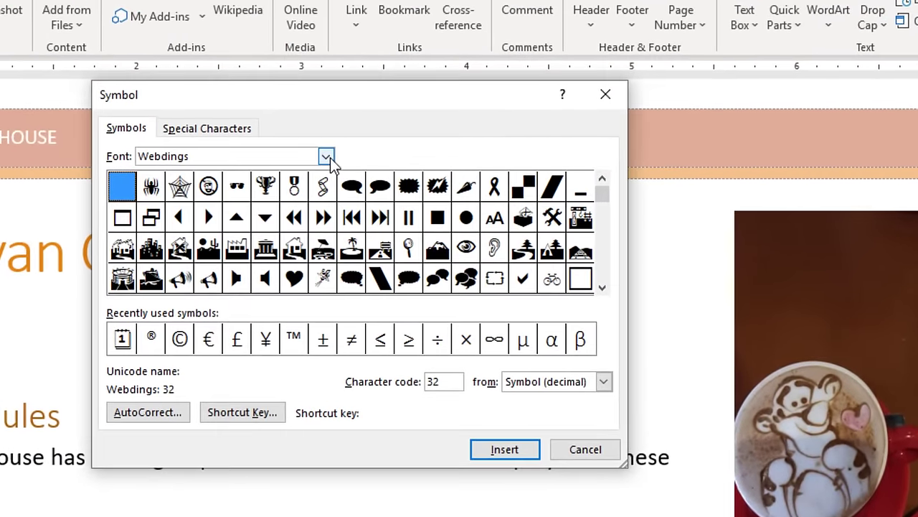
{"action": "left_click", "coordinate": [328, 157]}
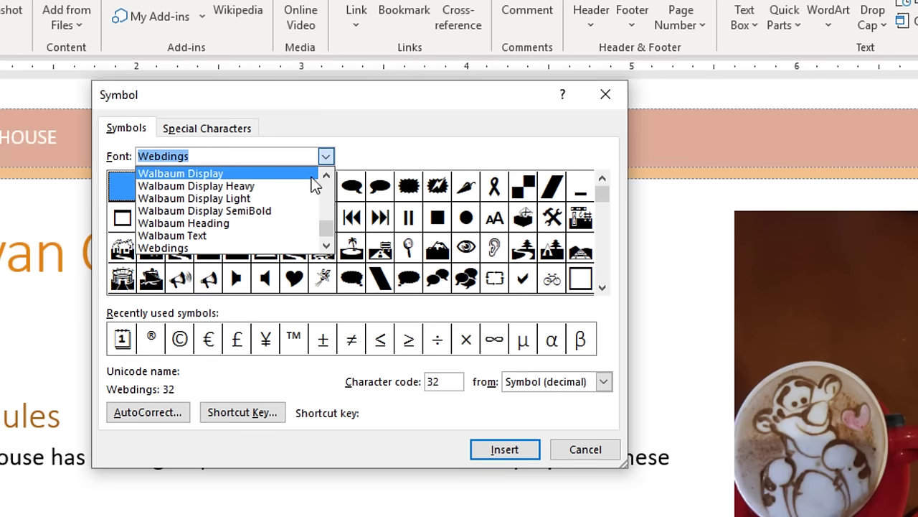
{"action": "left_click", "coordinate": [159, 249]}
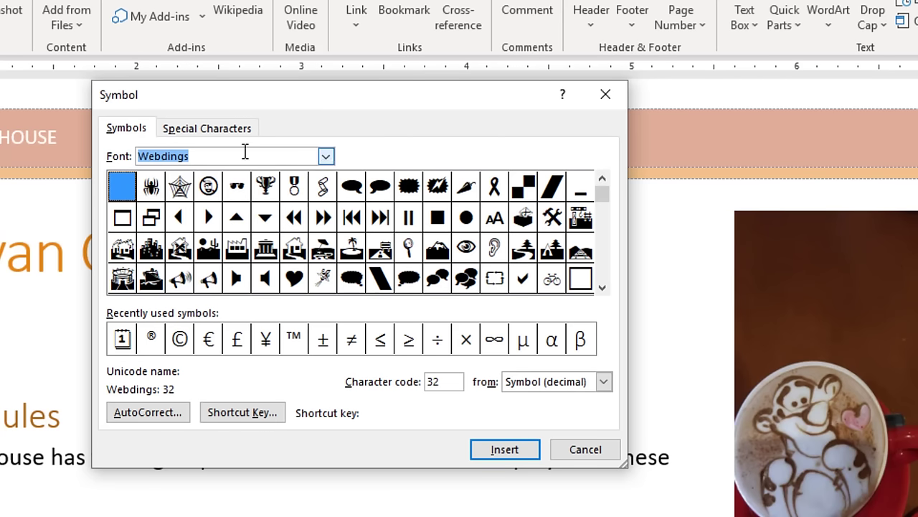
{"action": "left_click", "coordinate": [446, 381]}
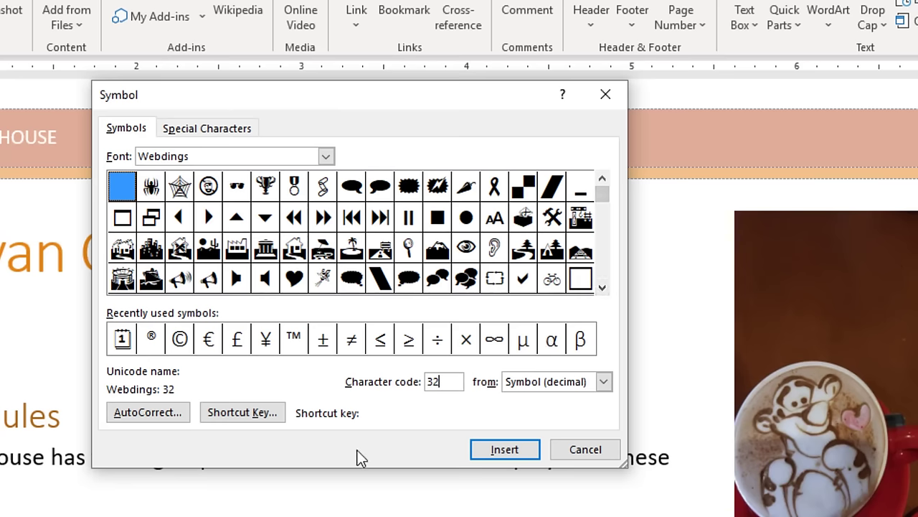
{"action": "key", "text": "BackSpace"}
{"action": "key", "text": "BackSpace"}
{"action": "type", "text": "166"}
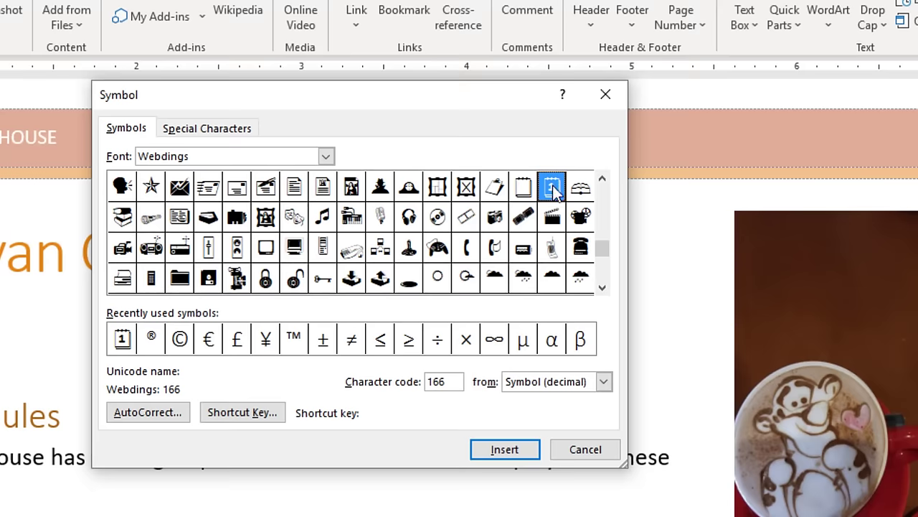
{"action": "left_click", "coordinate": [504, 449]}
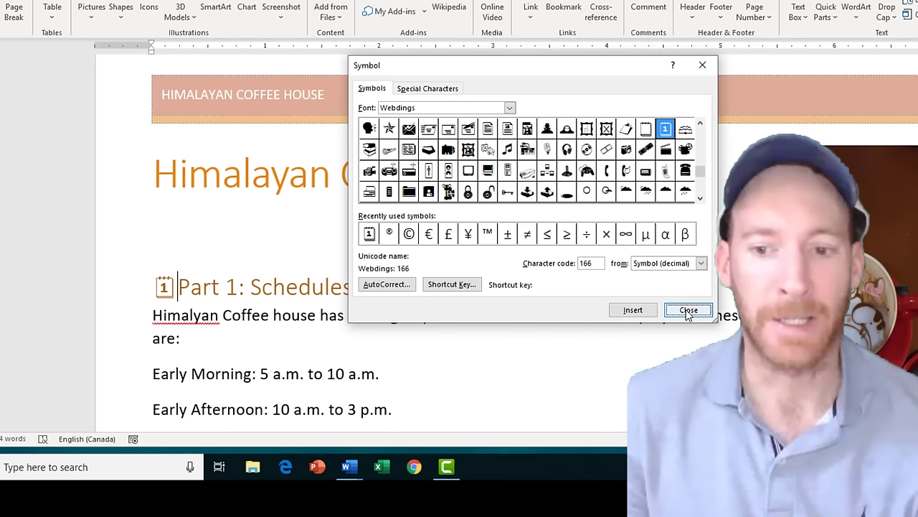
{"action": "left_click", "coordinate": [687, 311]}
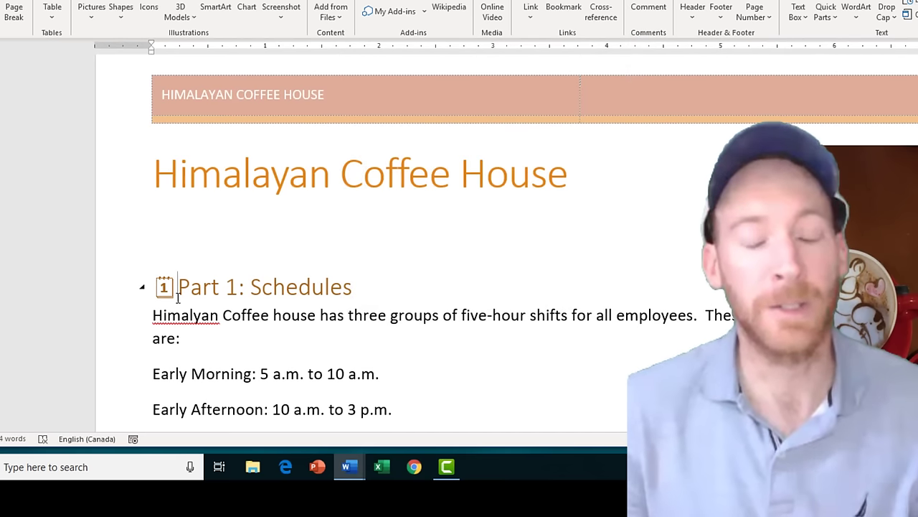
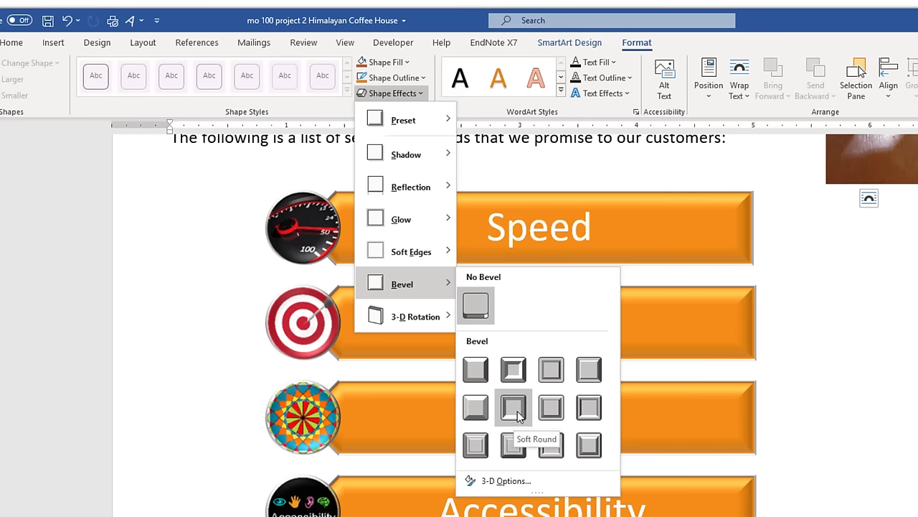
Apply the Soft Round bevel shape effect to the SmartArt graphic of service standards
{"action": "left_click", "coordinate": [514, 407]}
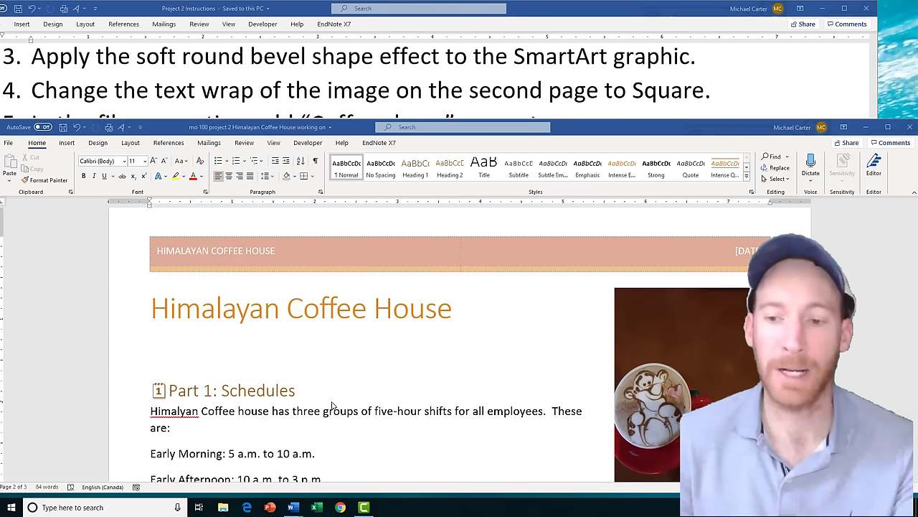
Set the text wrapping of the coffee cups picture on the second page to Square and deselect it
{"action": "left_click", "coordinate": [658, 332]}
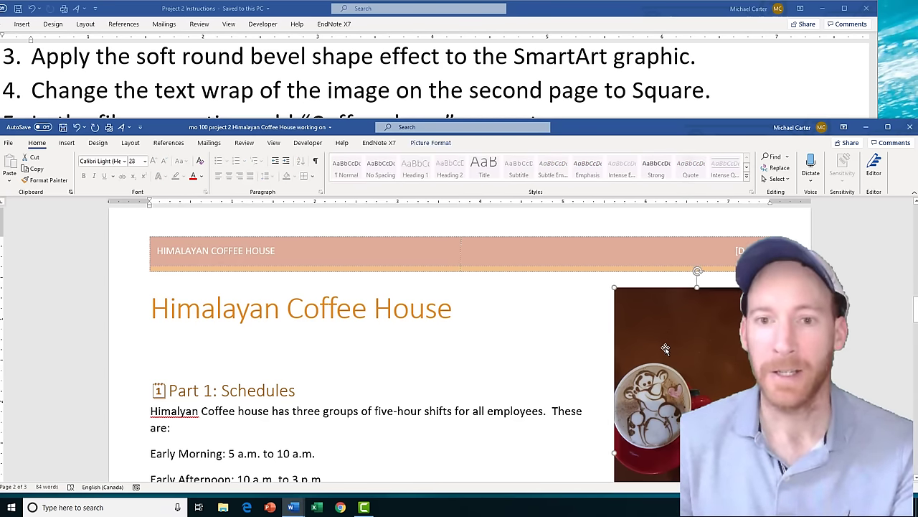
{"action": "left_click", "coordinate": [430, 143]}
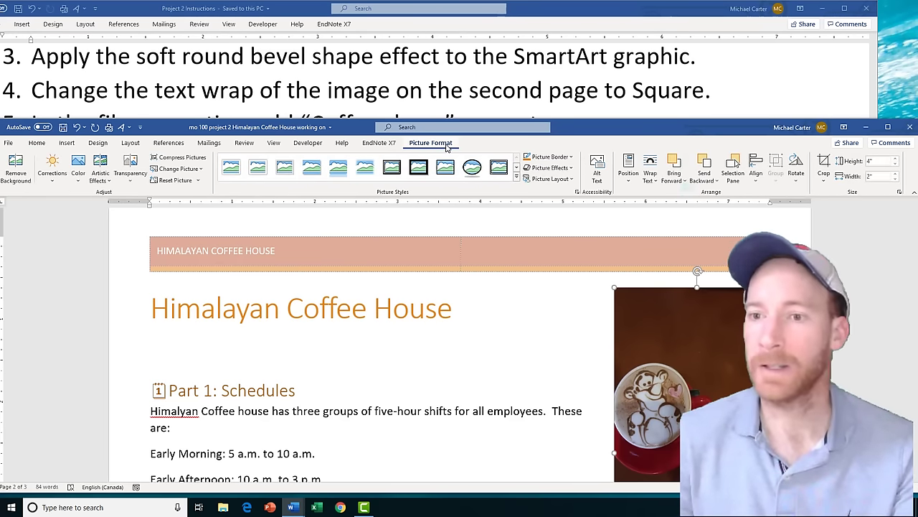
{"action": "left_click", "coordinate": [649, 182]}
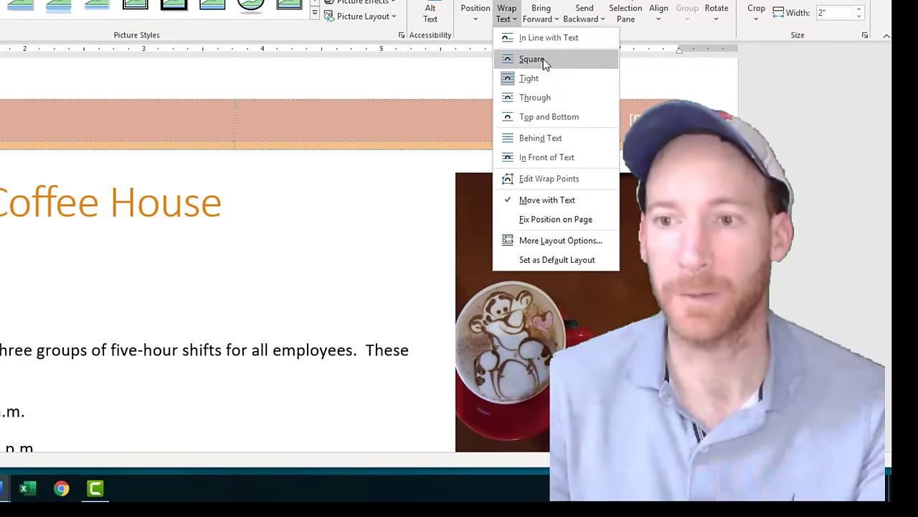
{"action": "left_click", "coordinate": [543, 64]}
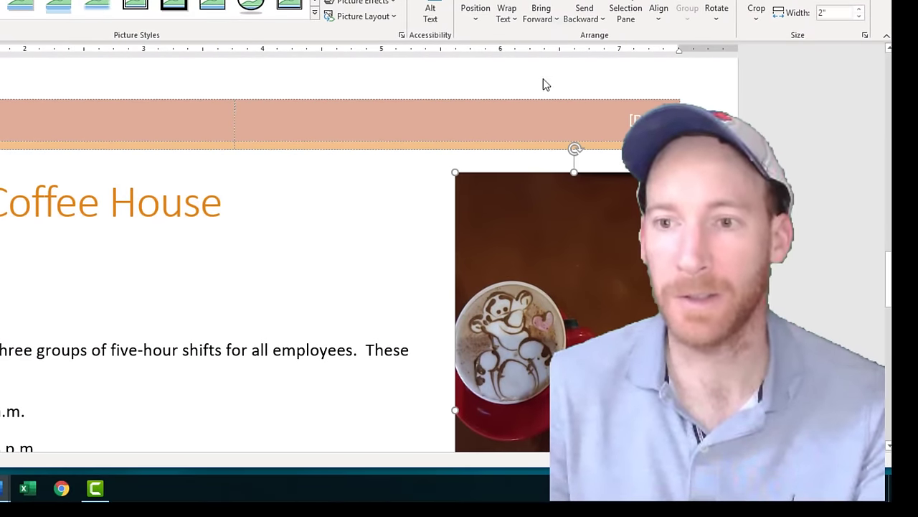
{"action": "left_click", "coordinate": [357, 386]}
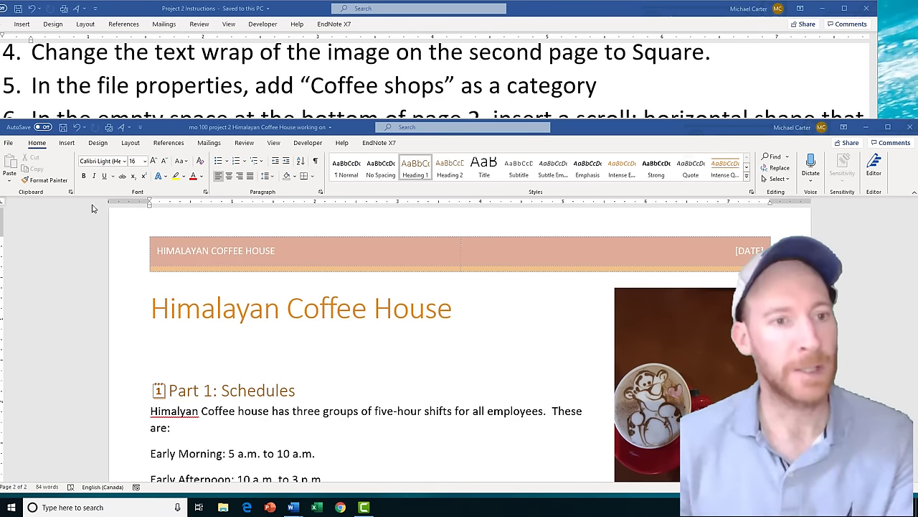
Show all file properties, add "Coffee shops" as a category, and return to the document
{"action": "left_click", "coordinate": [9, 144]}
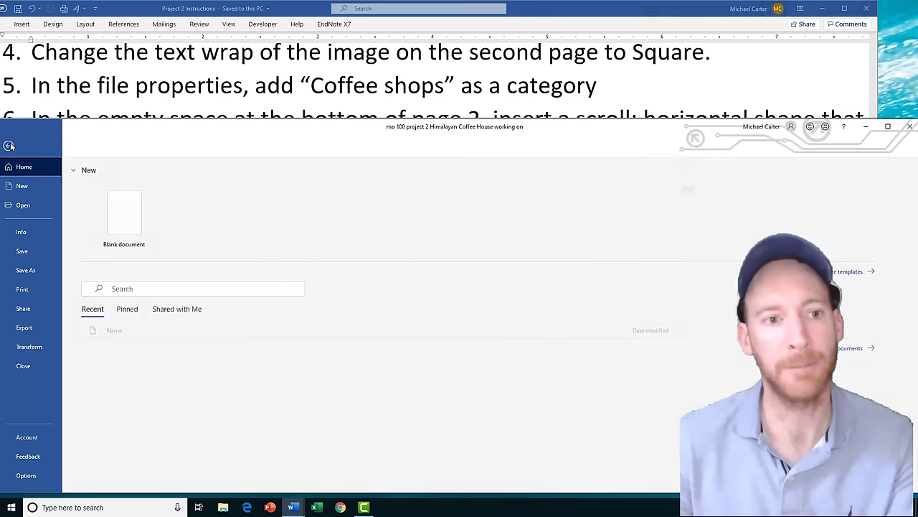
{"action": "left_click", "coordinate": [41, 231]}
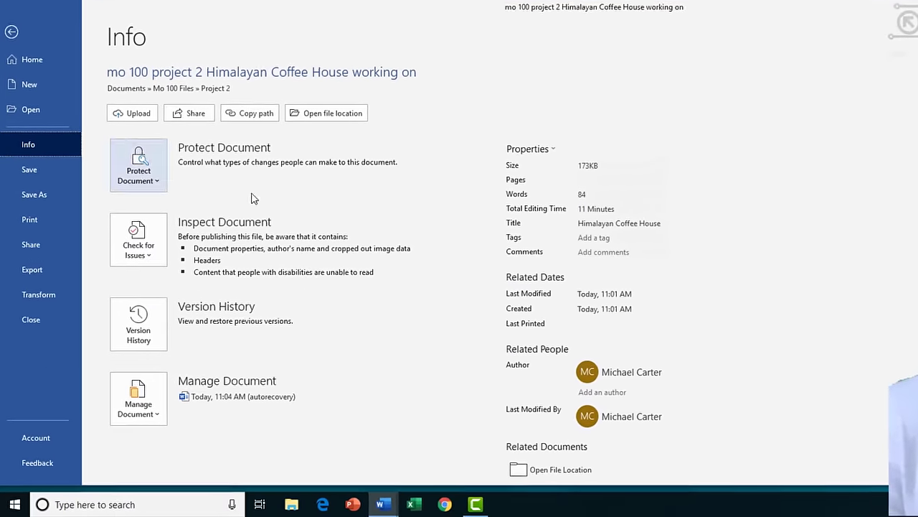
{"action": "scroll", "coordinate": [540, 208], "scroll_direction": "down", "scroll_amount": 2}
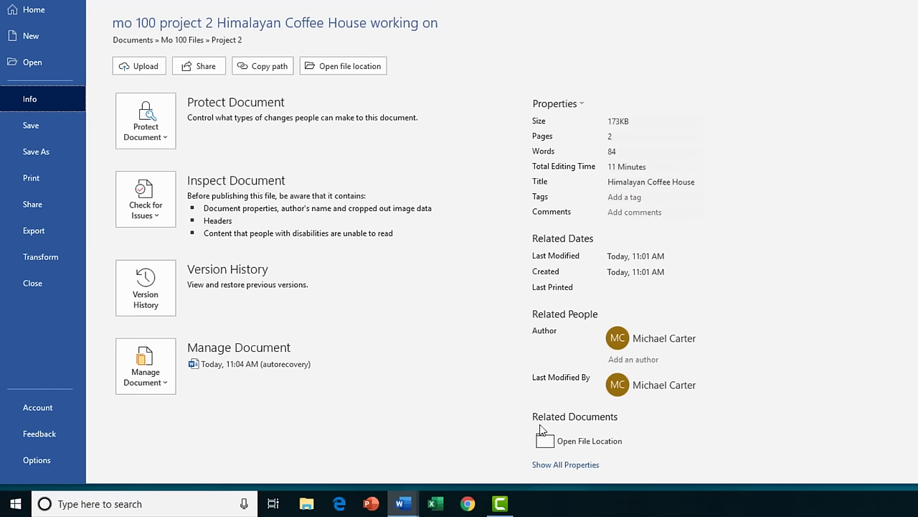
{"action": "left_click", "coordinate": [567, 465]}
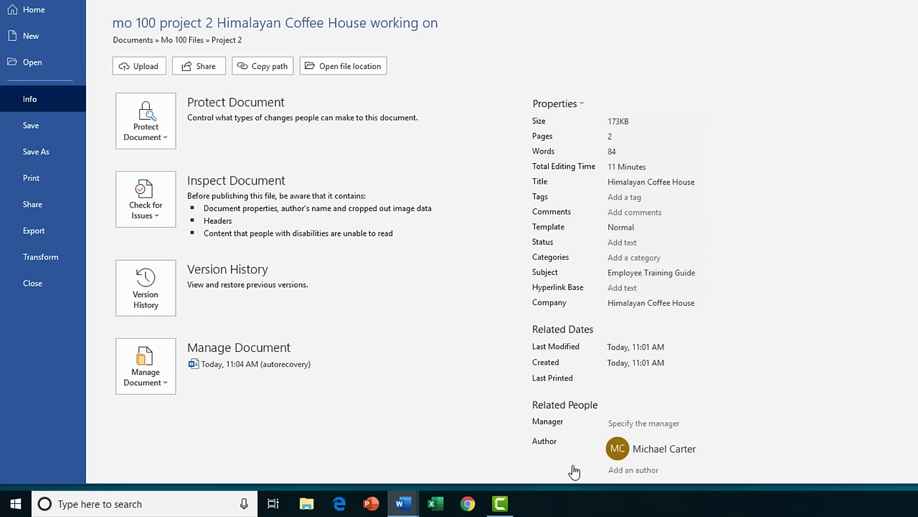
{"action": "left_click", "coordinate": [616, 260]}
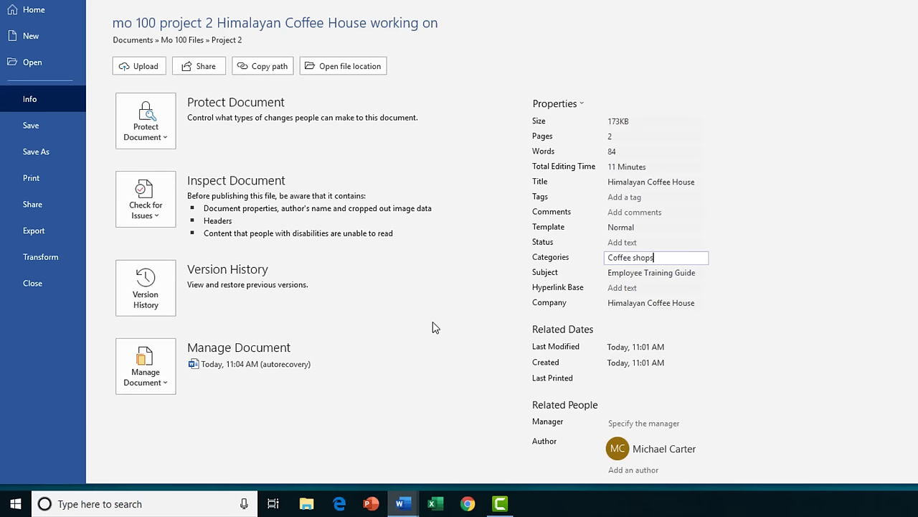
{"action": "left_click", "coordinate": [655, 262]}
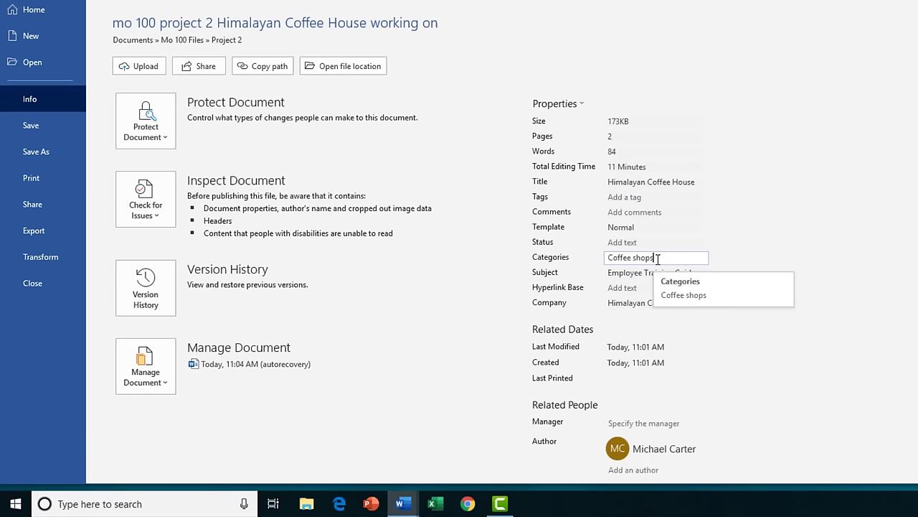
{"action": "left_click", "coordinate": [468, 345]}
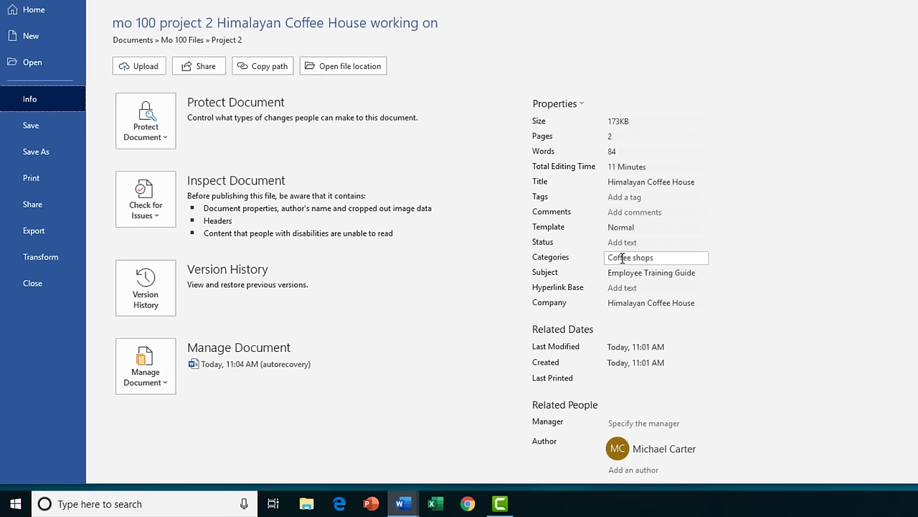
{"action": "left_click", "coordinate": [42, 17]}
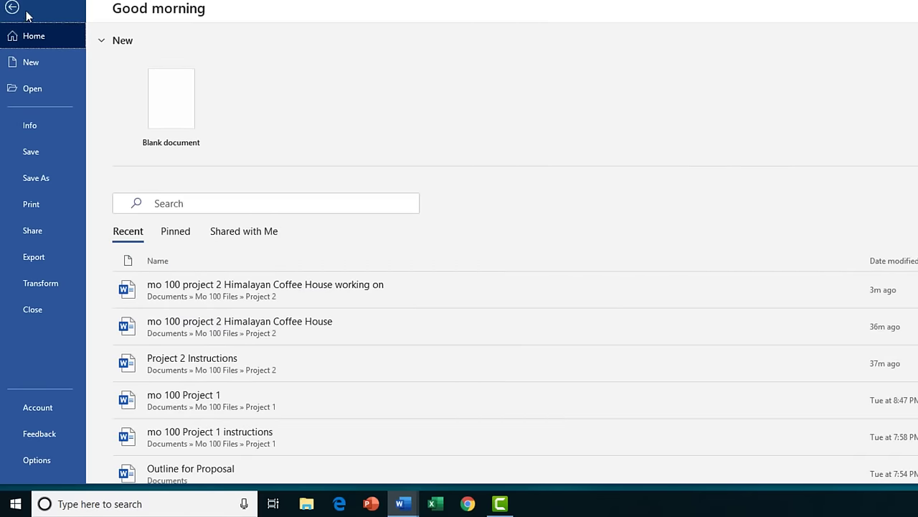
{"action": "left_click", "coordinate": [12, 8]}
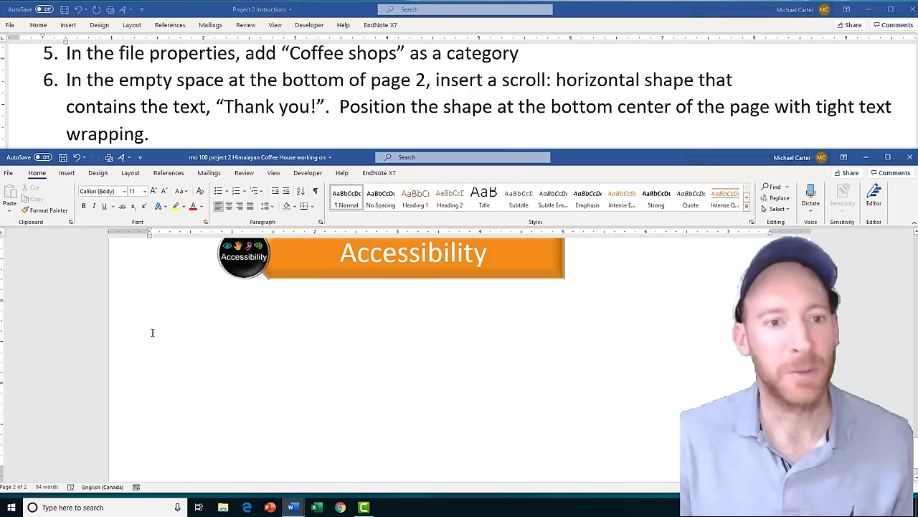
Draw a Scroll: Horizontal shape about 3.08" wide and 1.17" high in the empty space below the SmartArt on page 2
{"action": "left_click", "coordinate": [66, 173]}
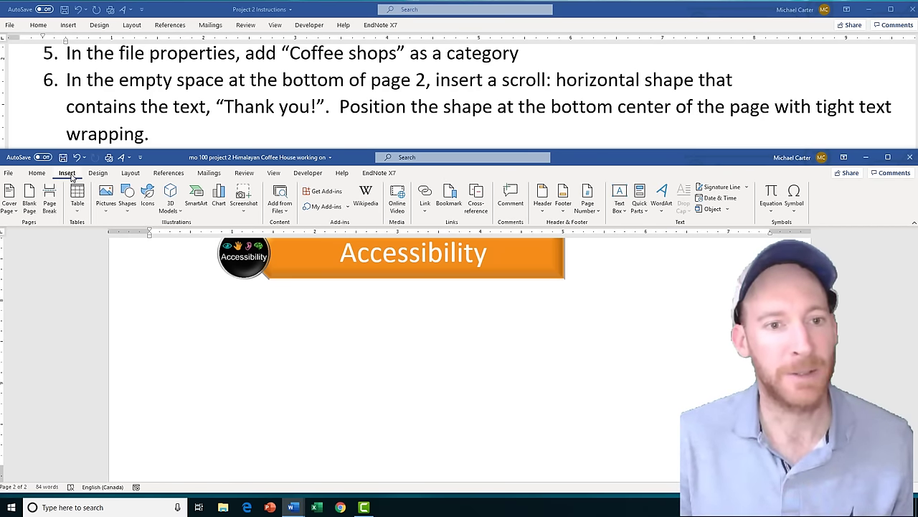
{"action": "left_click", "coordinate": [129, 204]}
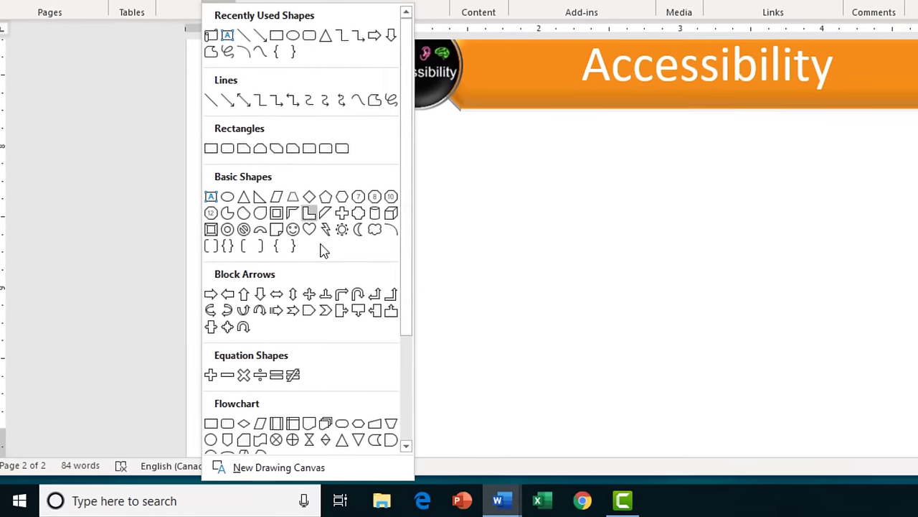
{"action": "scroll", "coordinate": [363, 287], "scroll_direction": "down", "scroll_amount": 4}
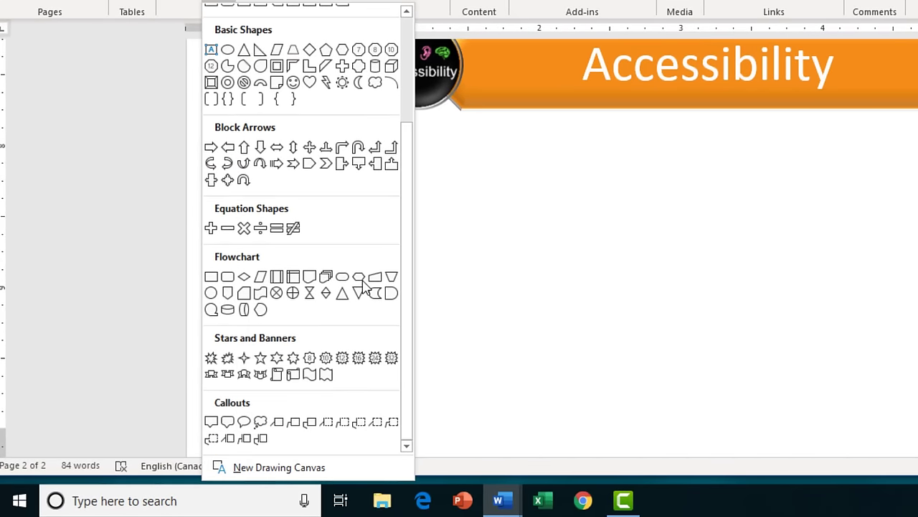
{"action": "left_click", "coordinate": [293, 374]}
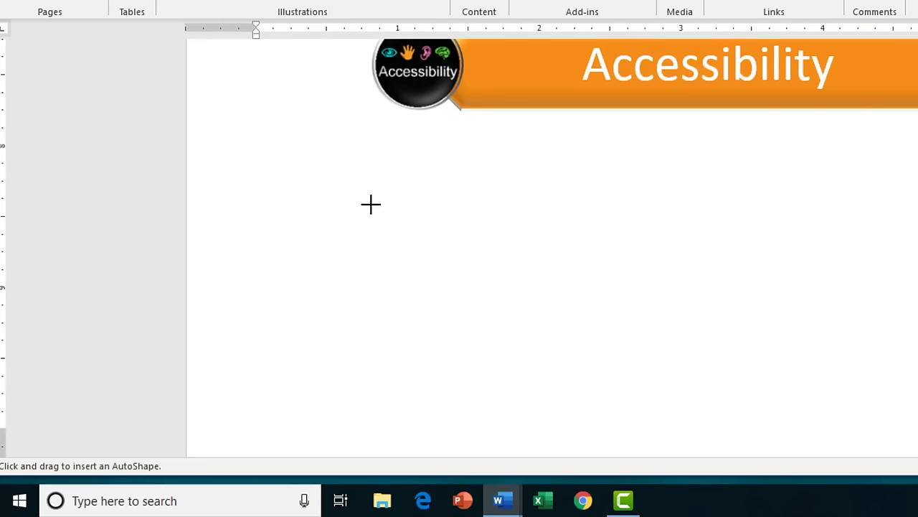
{"action": "left_click_drag", "start_coordinate": [371, 203], "coordinate": [808, 370]}
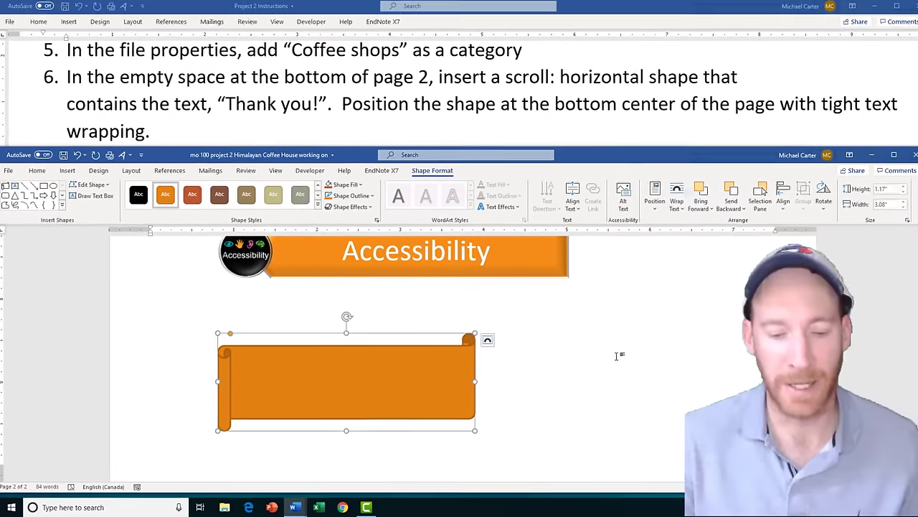
Enter the text "Thank you!" in the horizontal scroll shape
{"action": "type", "text": "Th"}
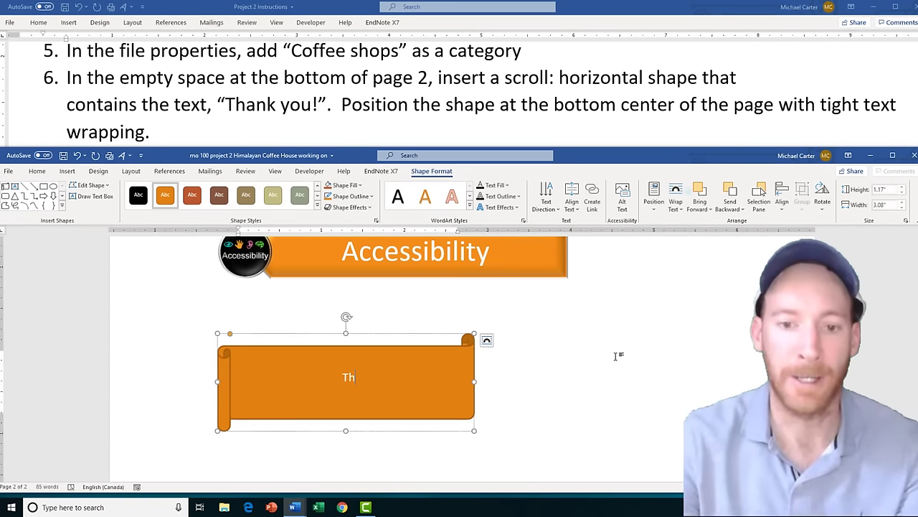
{"action": "type", "text": "an"}
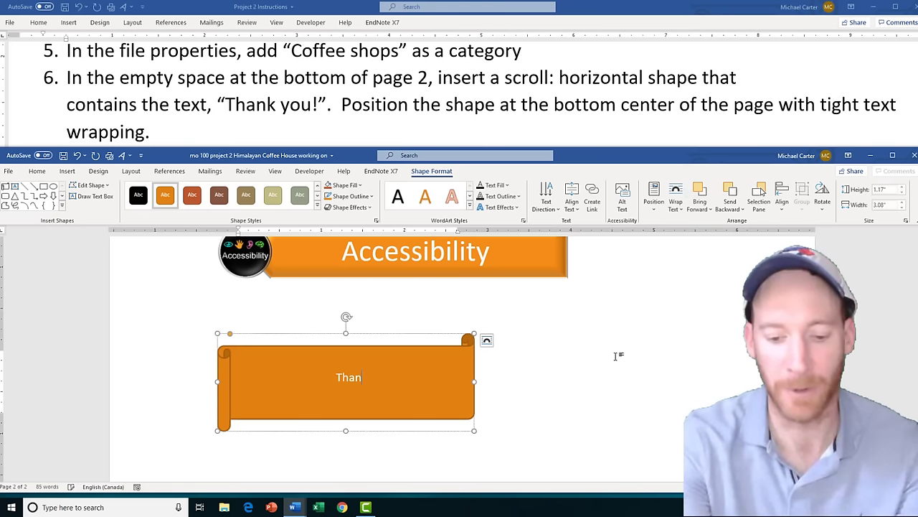
{"action": "type", "text": "k y"}
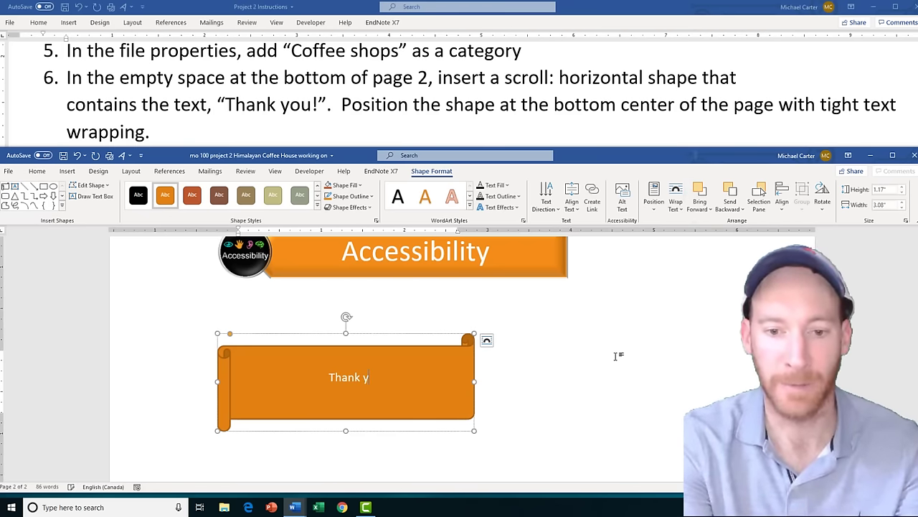
{"action": "type", "text": "ou!"}
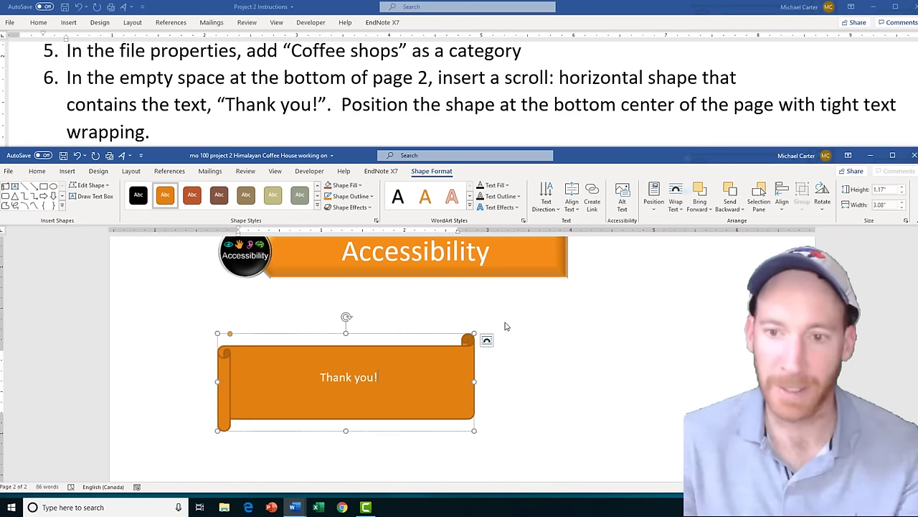
Set the "Thank you!" scroll shape's vertical alignment to Bottom relative to Page in its layout settings
{"action": "left_click", "coordinate": [659, 212]}
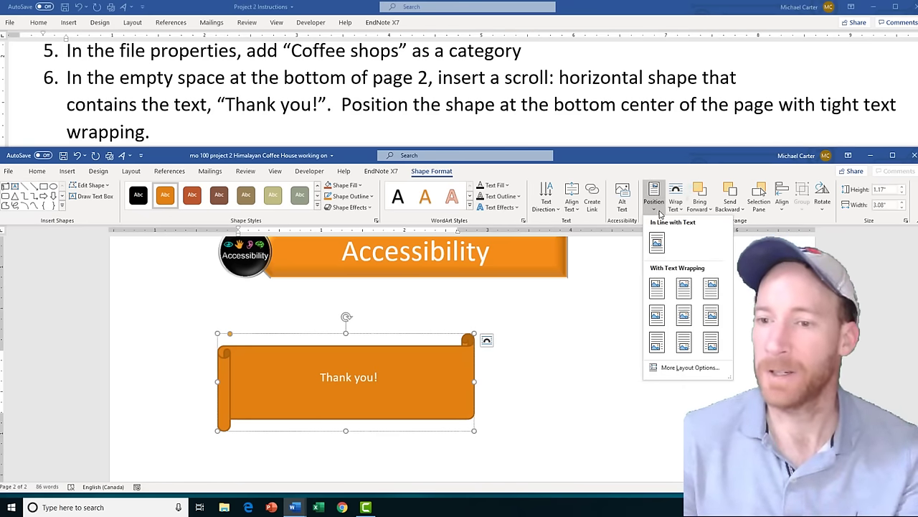
{"action": "left_click", "coordinate": [679, 369]}
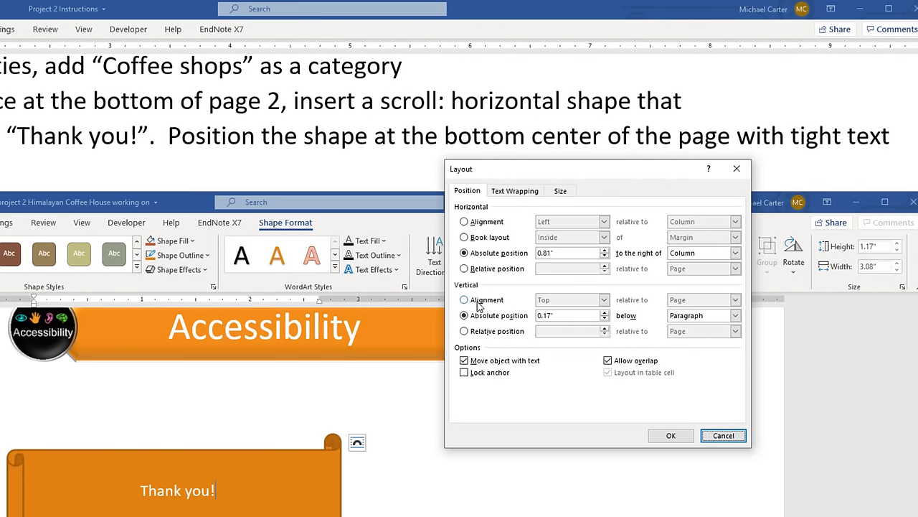
{"action": "left_click", "coordinate": [465, 300]}
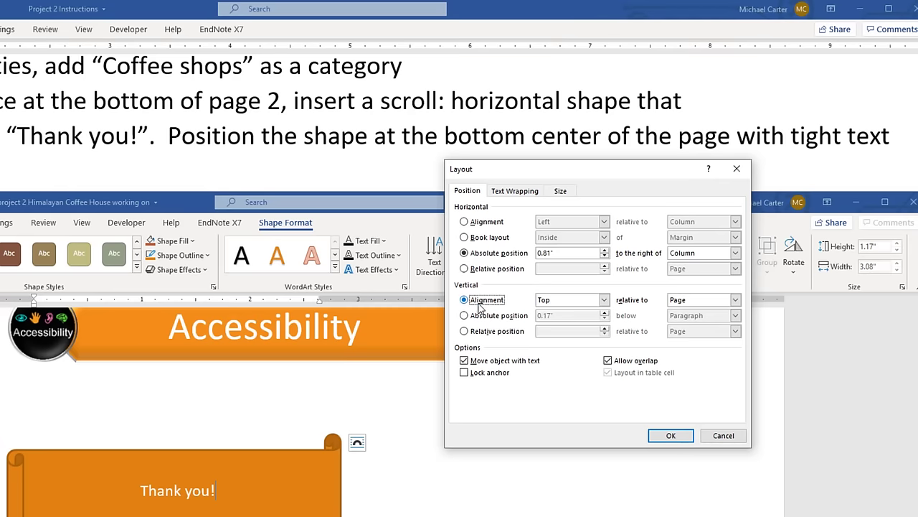
{"action": "left_click", "coordinate": [604, 300]}
{"action": "left_click", "coordinate": [595, 328]}
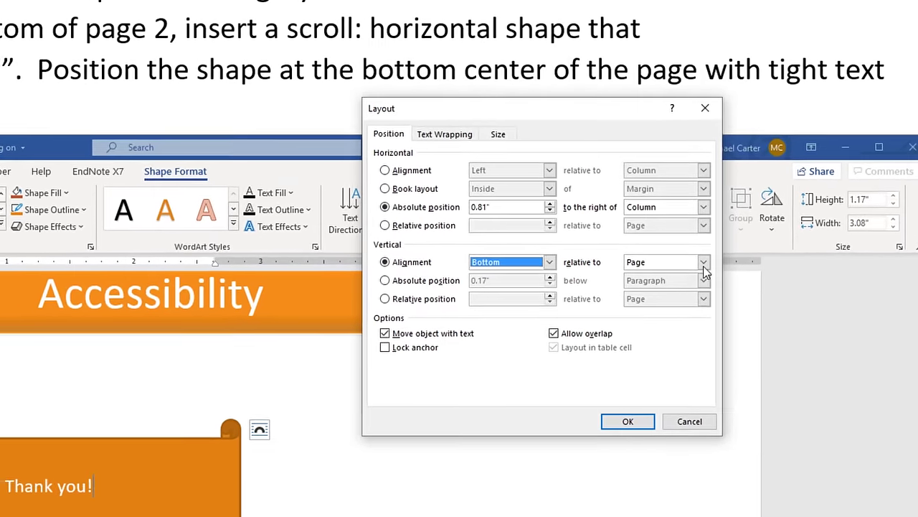
{"action": "left_click", "coordinate": [736, 300]}
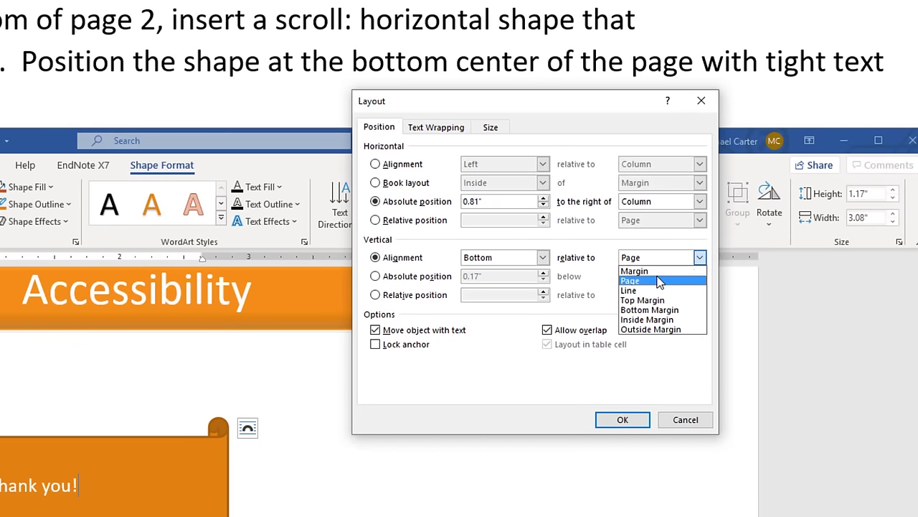
{"action": "left_click", "coordinate": [630, 282]}
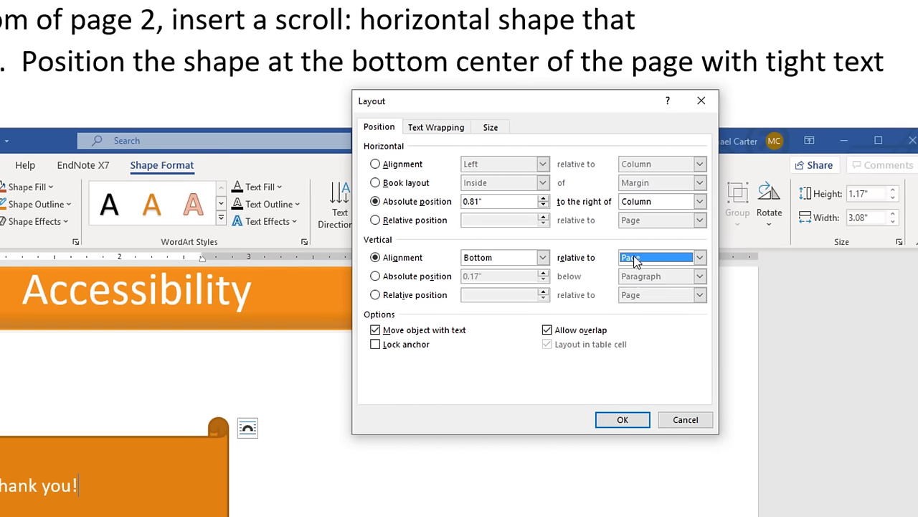
Set the scroll shape's horizontal alignment to Centered relative to Page
{"action": "left_click", "coordinate": [402, 165]}
{"action": "left_click", "coordinate": [543, 165]}
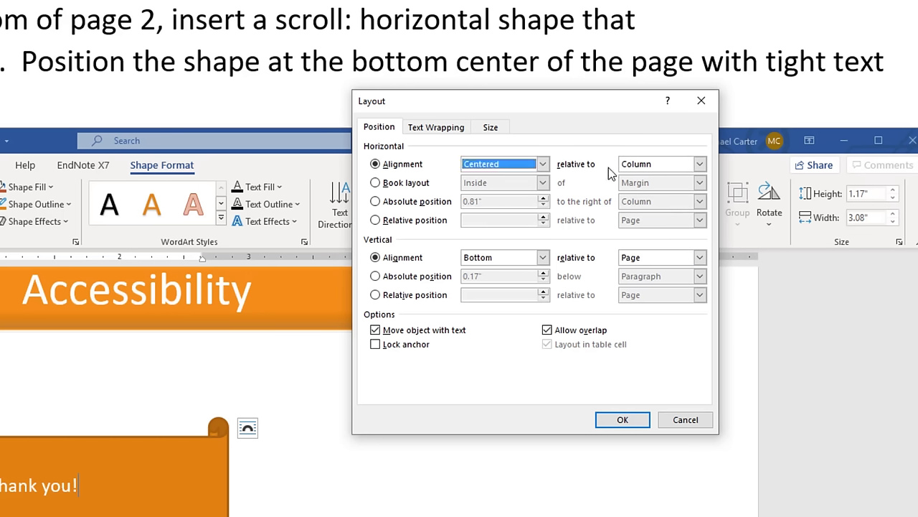
{"action": "left_click", "coordinate": [698, 166]}
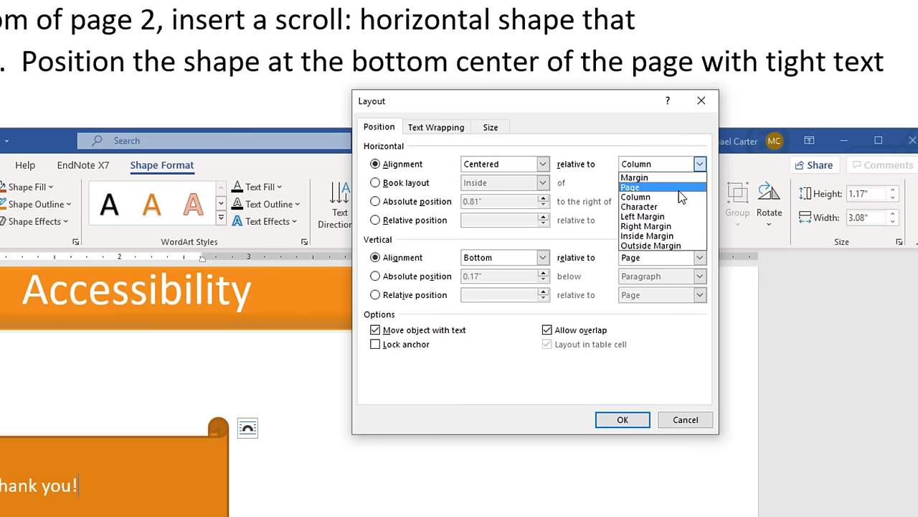
{"action": "left_click", "coordinate": [679, 188]}
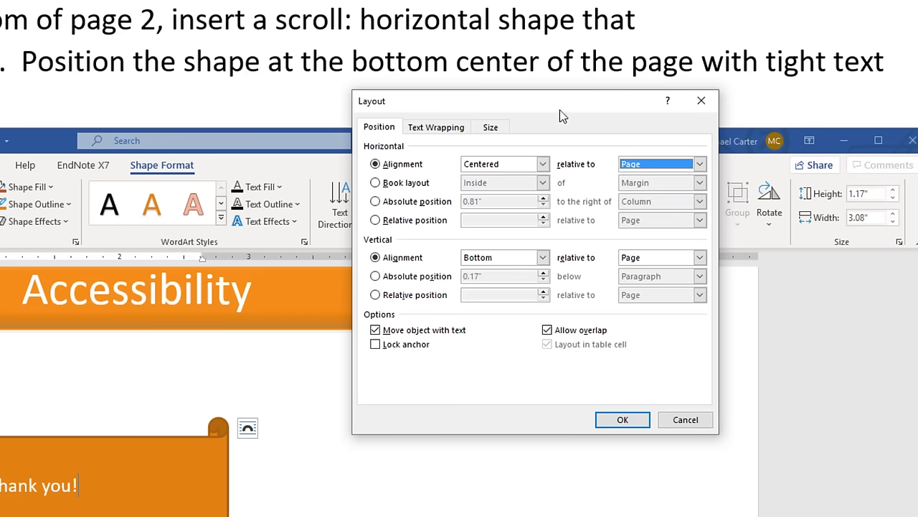
{"action": "left_click_drag", "start_coordinate": [559, 109], "coordinate": [554, 114]}
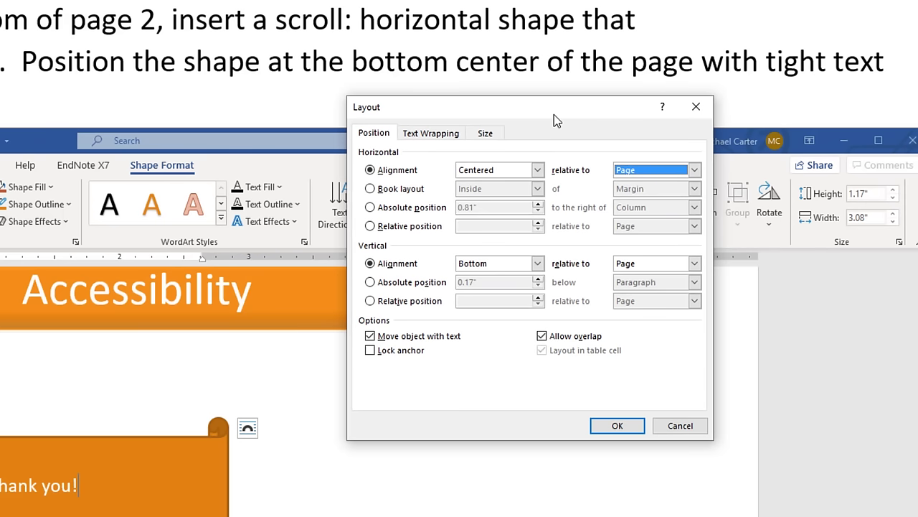
Set the scroll shape's text wrapping style to Tight and apply the layout settings
{"action": "left_click", "coordinate": [413, 139]}
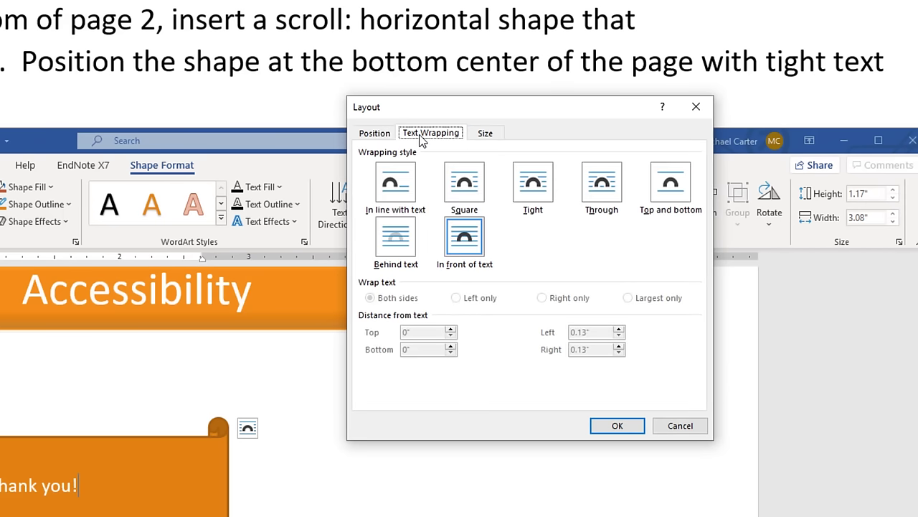
{"action": "left_click", "coordinate": [533, 187]}
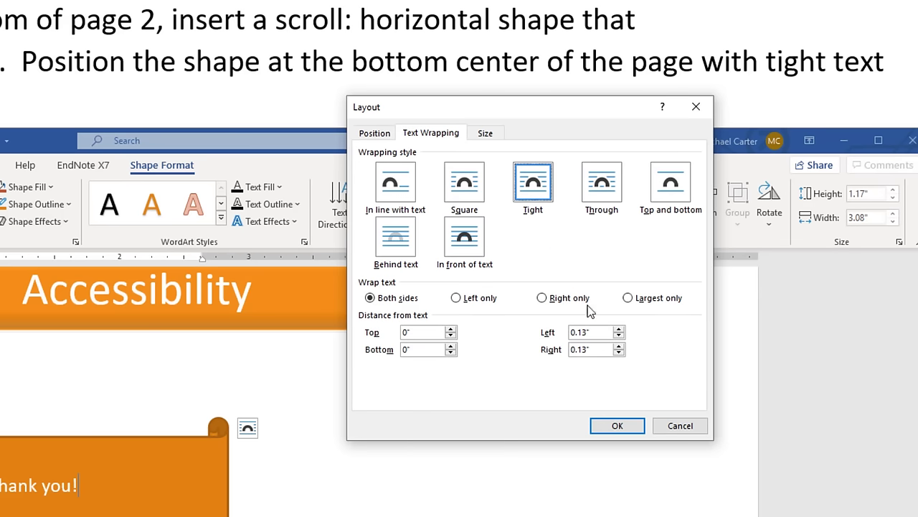
{"action": "left_click", "coordinate": [615, 431]}
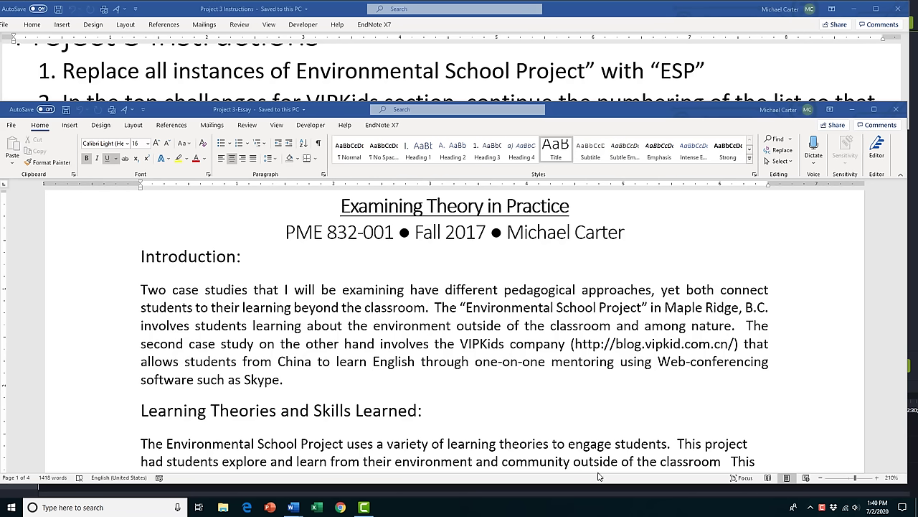
Replace all instances of "Environmental School Project" with "ESP" in the Project 3 essay and close the Find and Replace dialog
{"action": "left_click", "coordinate": [784, 151]}
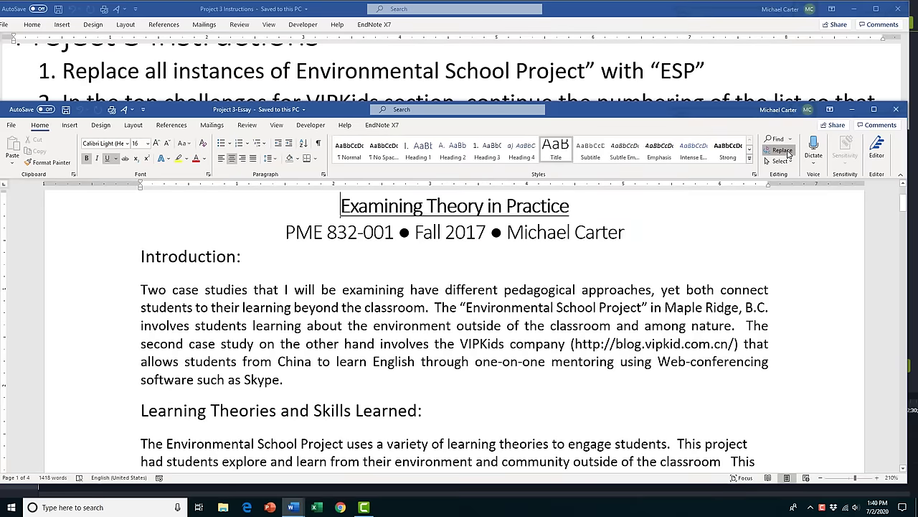
{"action": "left_click_drag", "start_coordinate": [334, 84], "coordinate": [277, 150]}
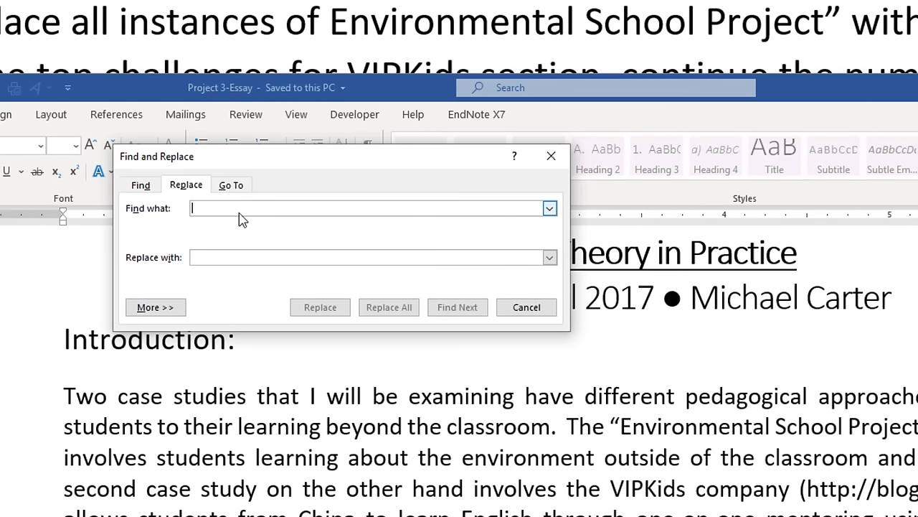
{"action": "type", "text": "Environmental School Project"}
{"action": "left_click", "coordinate": [215, 257]}
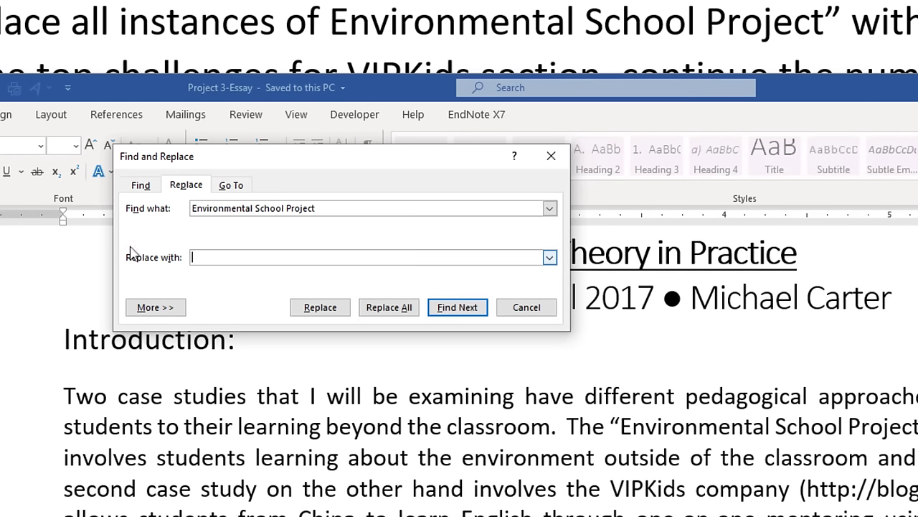
{"action": "type", "text": "ESP"}
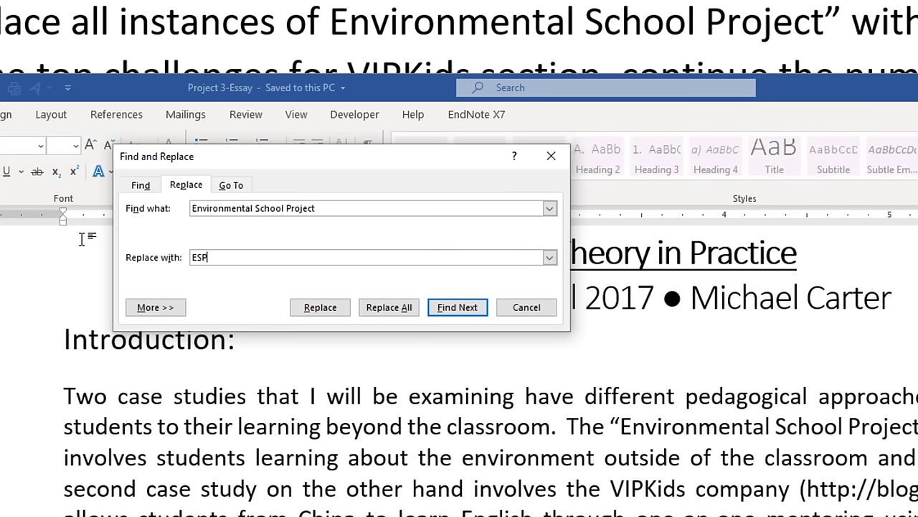
{"action": "left_click", "coordinate": [385, 310]}
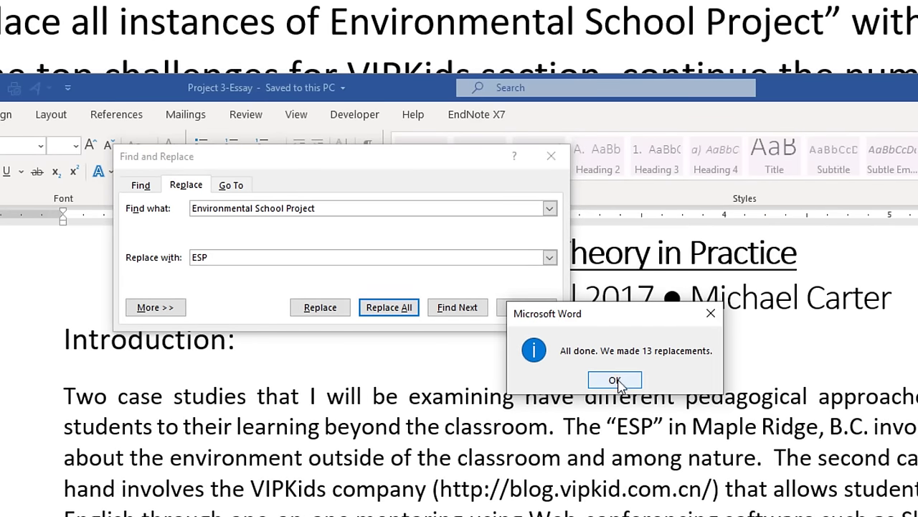
{"action": "left_click", "coordinate": [614, 380]}
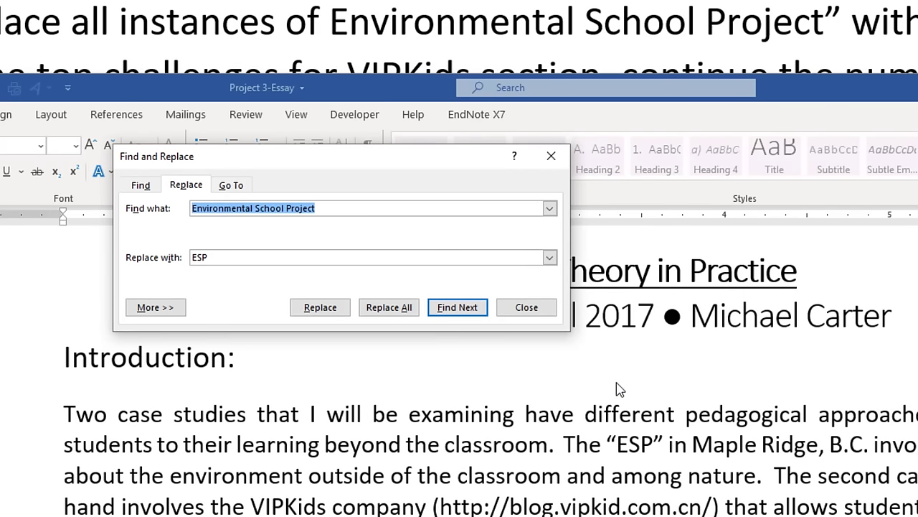
{"action": "left_click", "coordinate": [551, 156]}
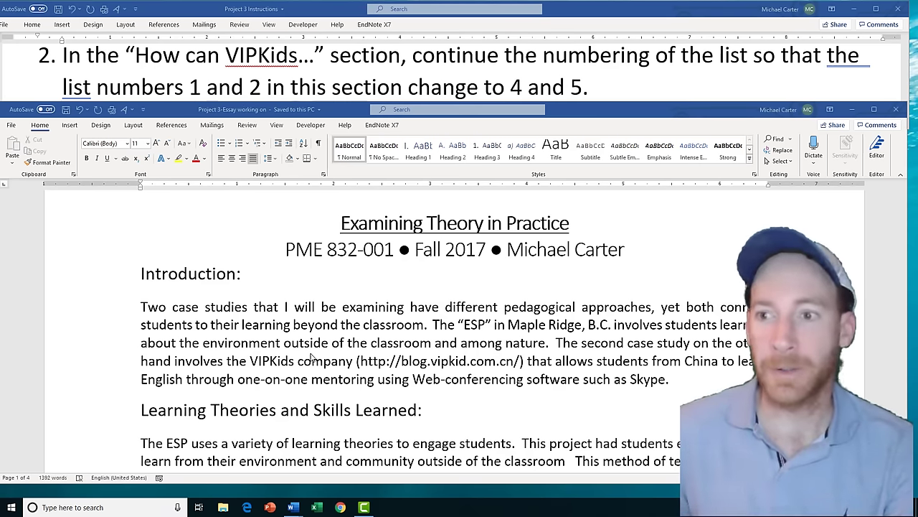
Search the essay for "how can Vipkids" to reach that section, and close the search pane
{"action": "left_click", "coordinate": [790, 141]}
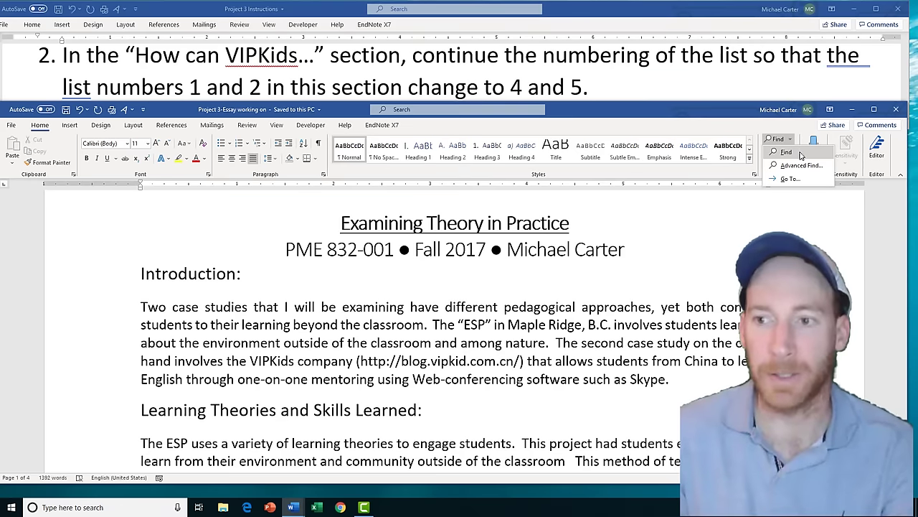
{"action": "left_click", "coordinate": [800, 153]}
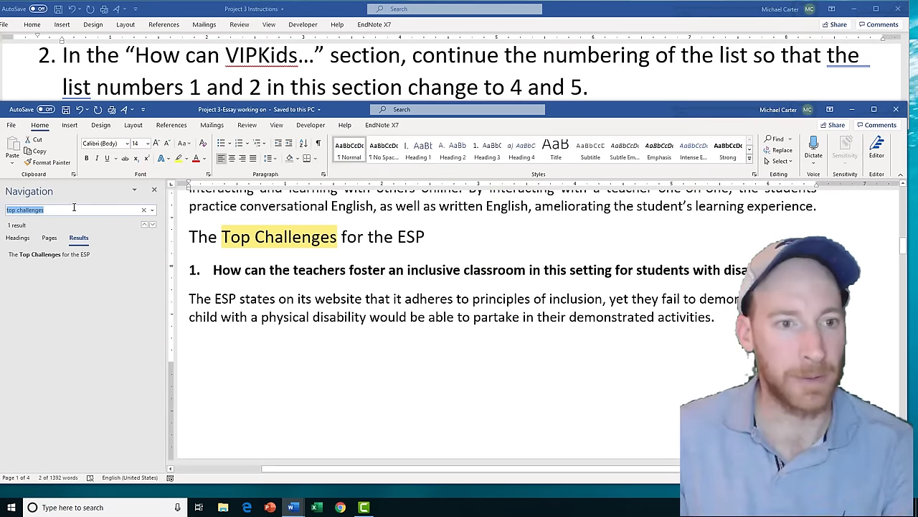
{"action": "key", "text": "BackSpace"}
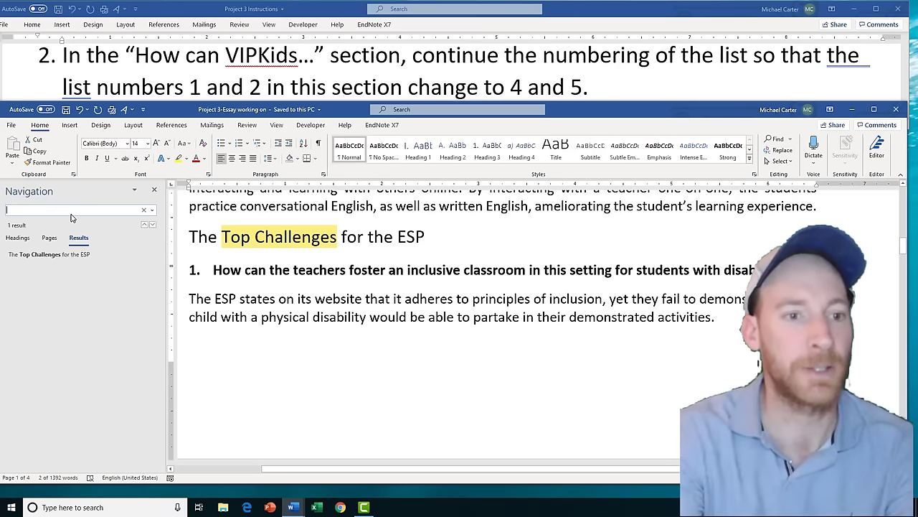
{"action": "type", "text": "h"}
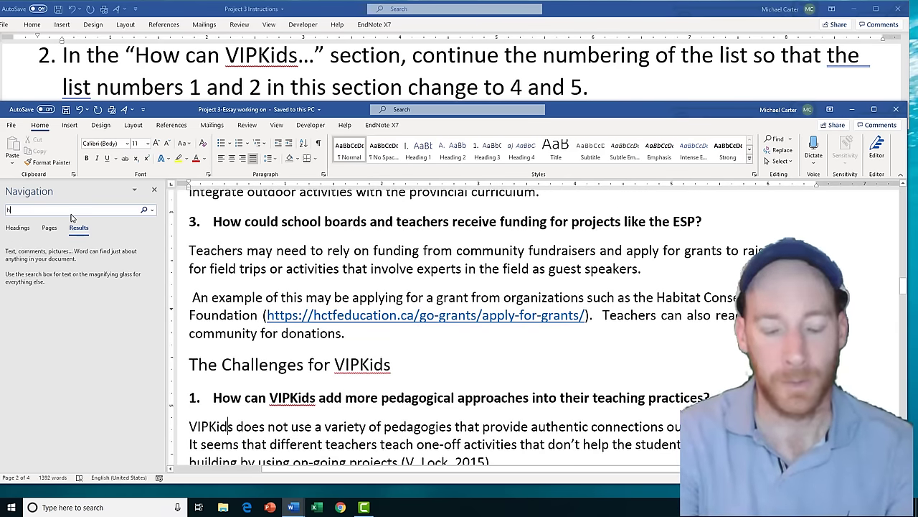
{"action": "type", "text": "ow can V"}
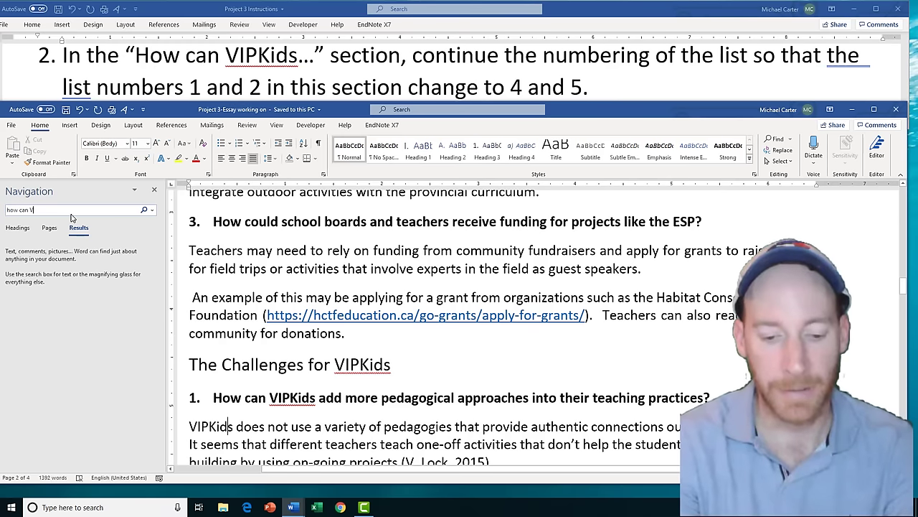
{"action": "type", "text": "ipkids"}
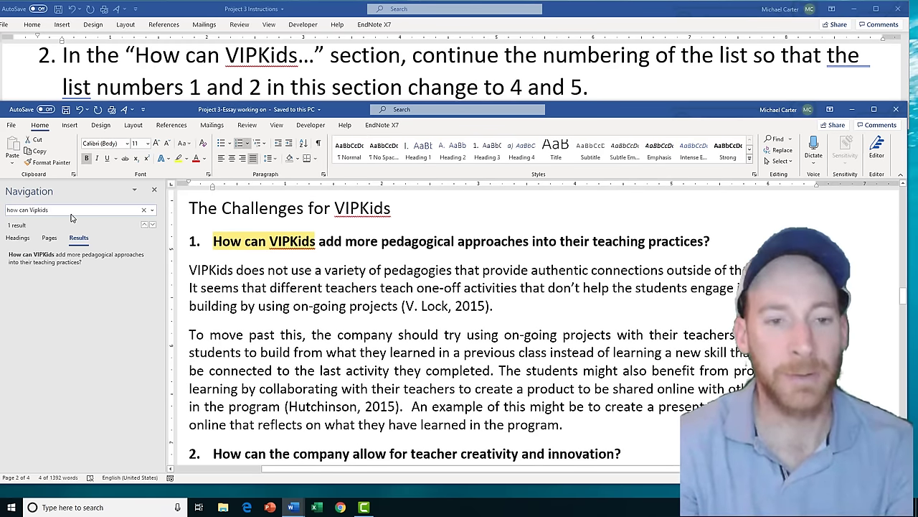
{"action": "left_click", "coordinate": [154, 189]}
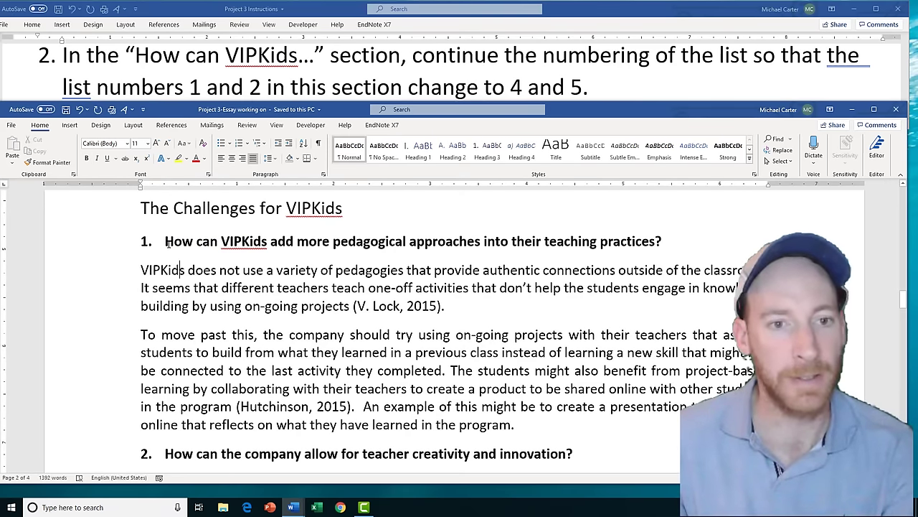
Continue the list numbering at the "How can VIPKids add more pedagogical approaches" item so the section's items become 4 and 5
{"action": "left_click", "coordinate": [167, 242]}
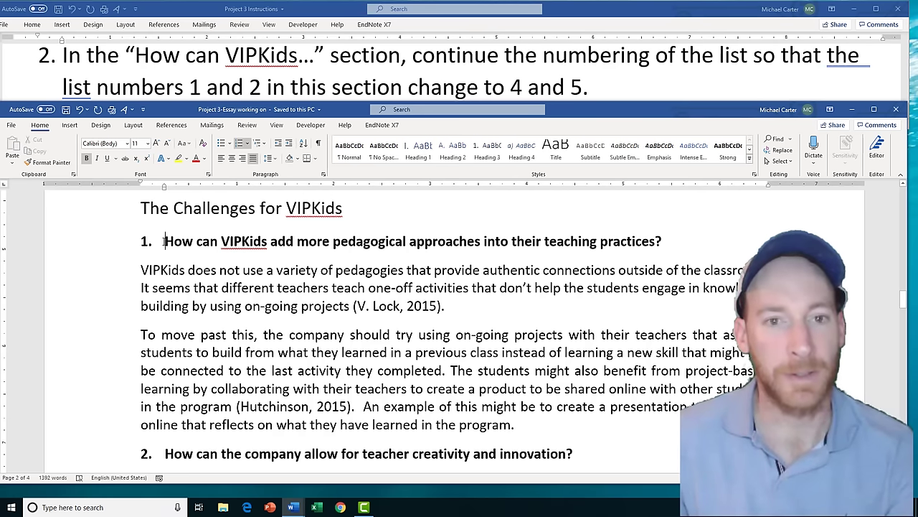
{"action": "left_click", "coordinate": [170, 307]}
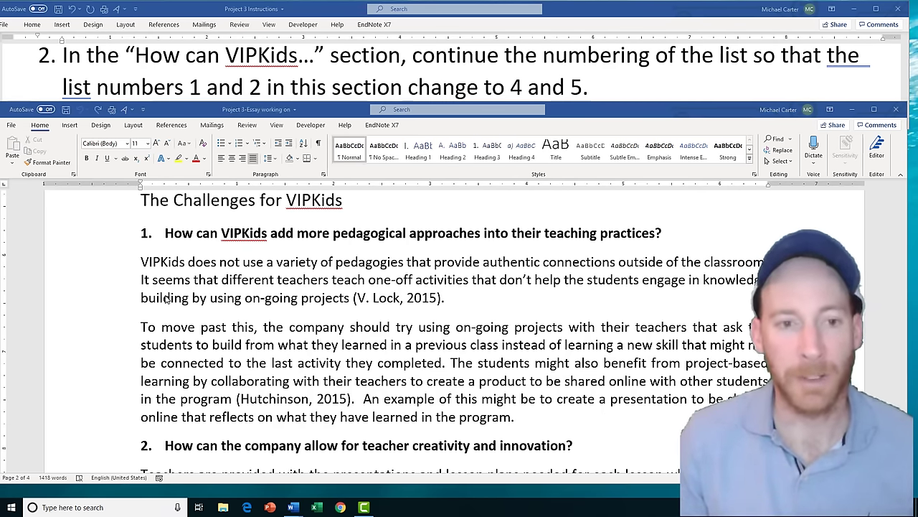
{"action": "scroll", "coordinate": [166, 298], "scroll_direction": "up", "scroll_amount": 6}
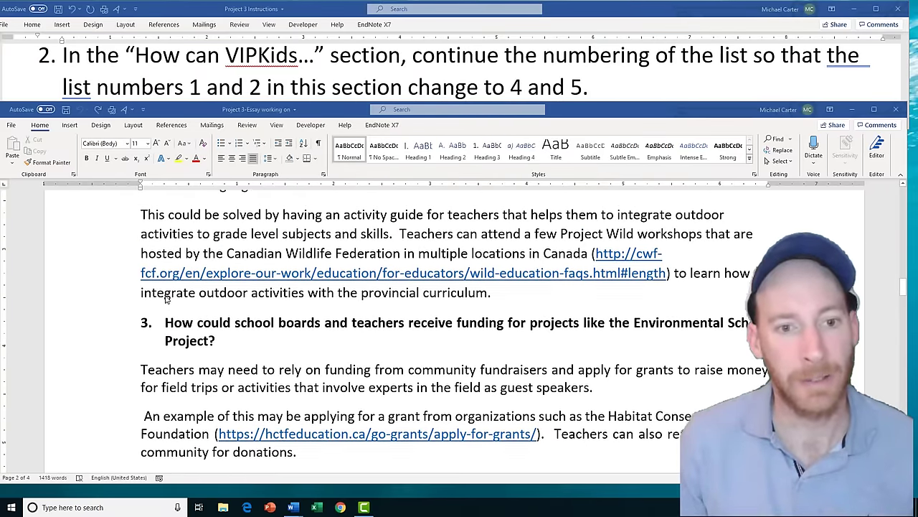
{"action": "scroll", "coordinate": [165, 299], "scroll_direction": "down", "scroll_amount": 5}
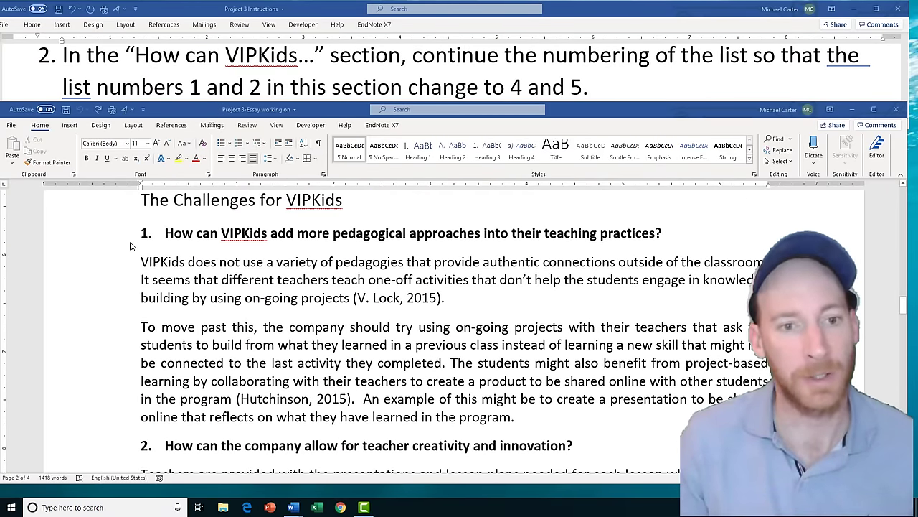
{"action": "scroll", "coordinate": [159, 241], "scroll_direction": "down", "scroll_amount": 1}
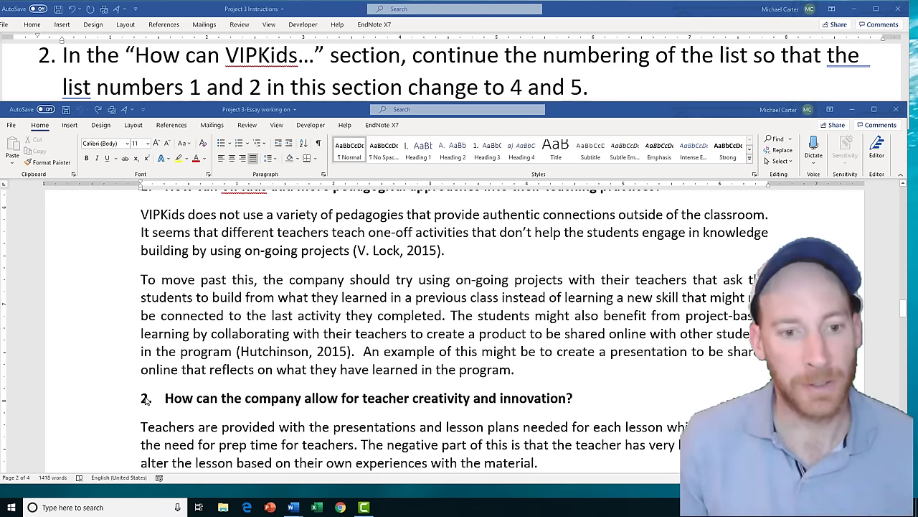
{"action": "scroll", "coordinate": [171, 379], "scroll_direction": "up", "scroll_amount": 1}
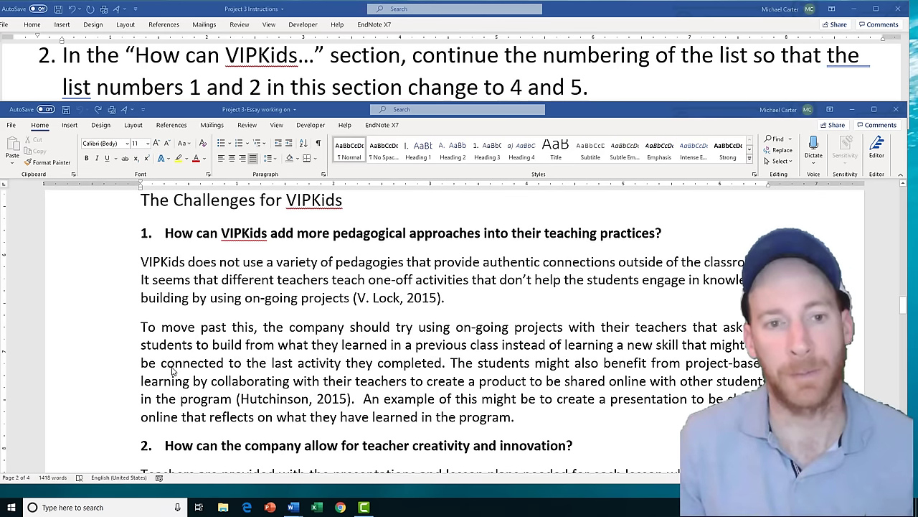
{"action": "left_click", "coordinate": [146, 234]}
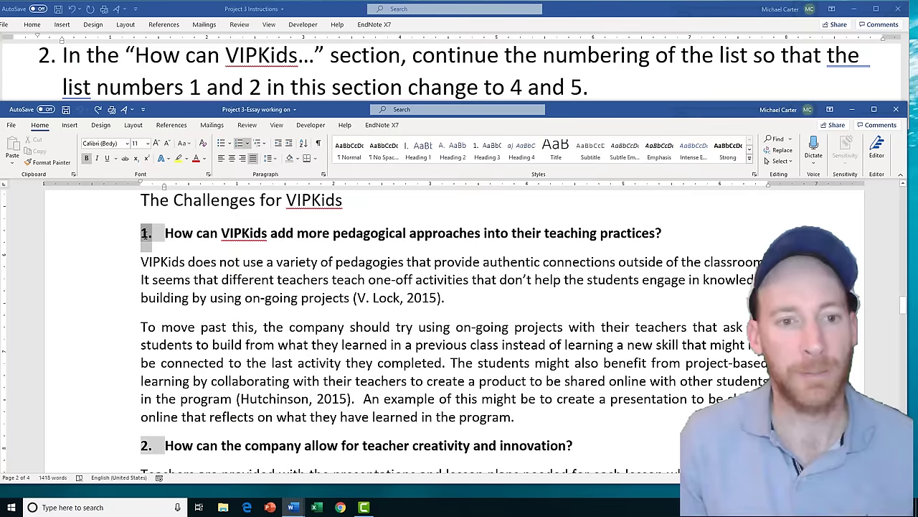
{"action": "right_click", "coordinate": [145, 233]}
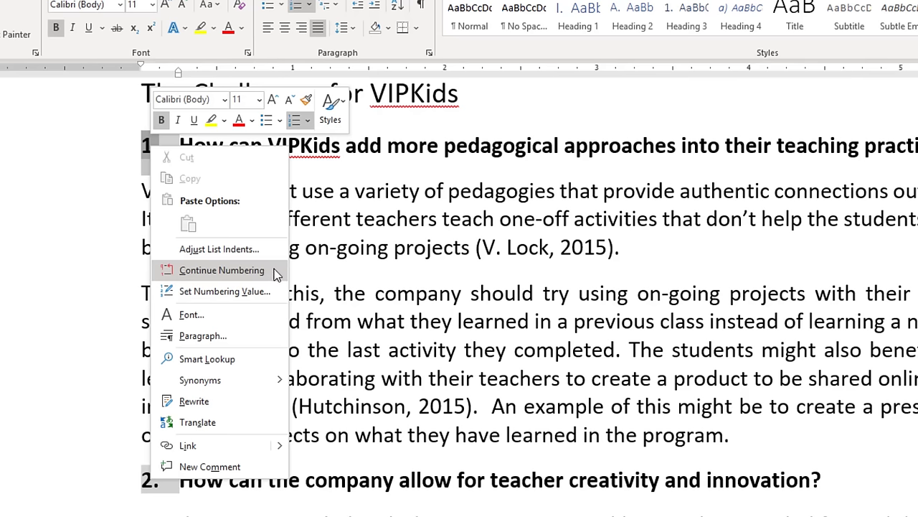
{"action": "left_click", "coordinate": [277, 271]}
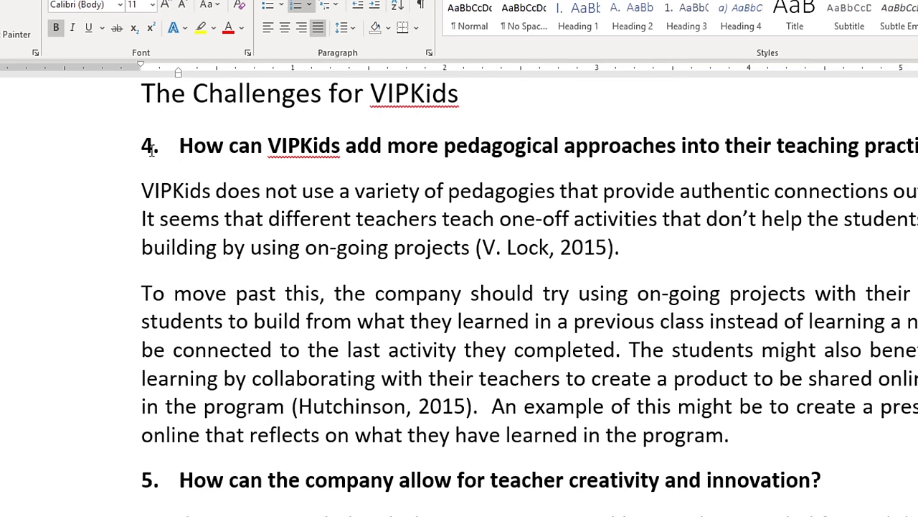
{"action": "scroll", "coordinate": [152, 149], "scroll_direction": "up", "scroll_amount": 4}
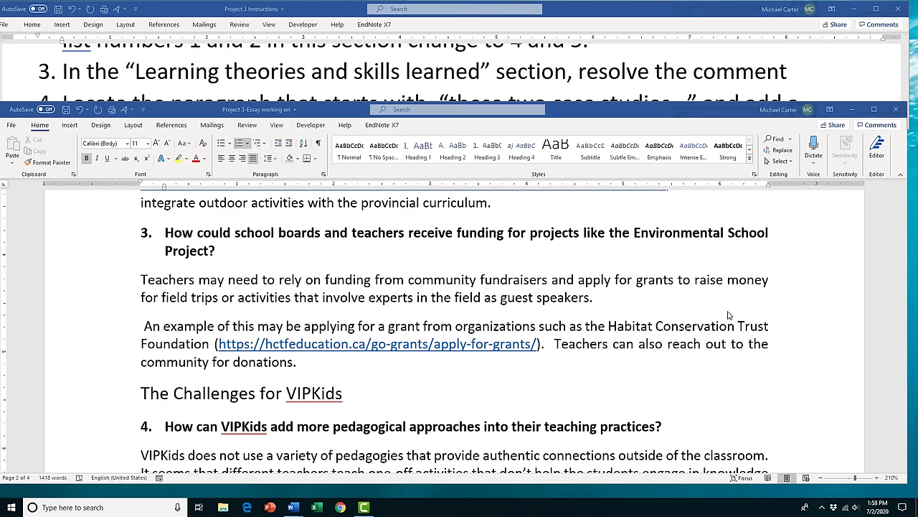
Search the essay for "learning theories" to reach the Learning Theories and Skills Learned section, and close the search pane
{"action": "left_click", "coordinate": [791, 139]}
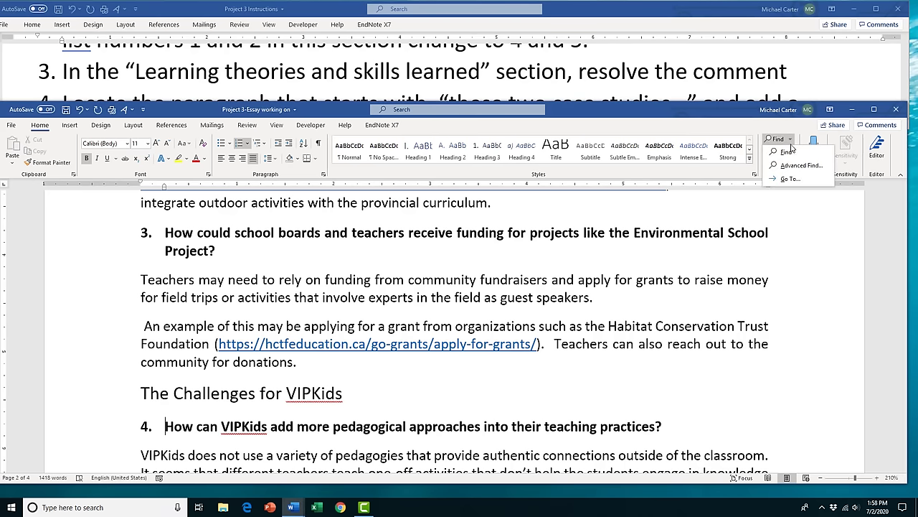
{"action": "left_click", "coordinate": [794, 152]}
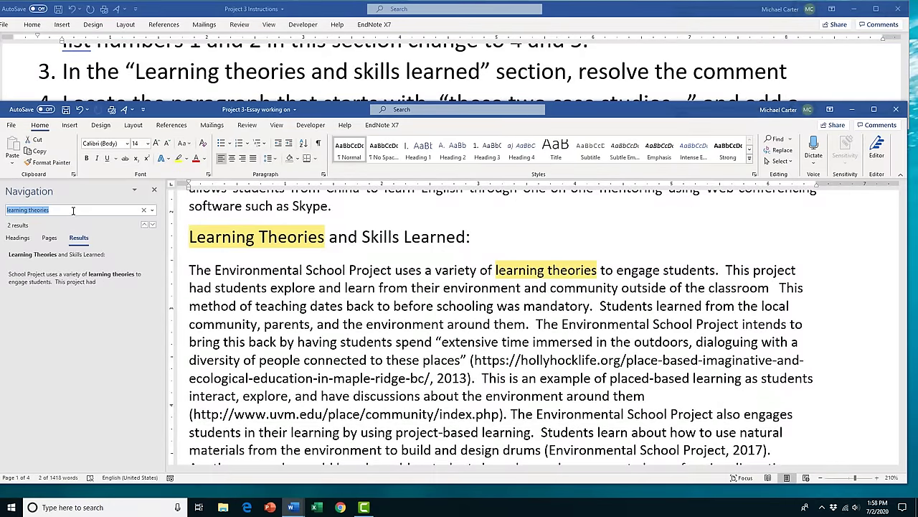
{"action": "left_click", "coordinate": [73, 210]}
{"action": "left_click", "coordinate": [153, 190]}
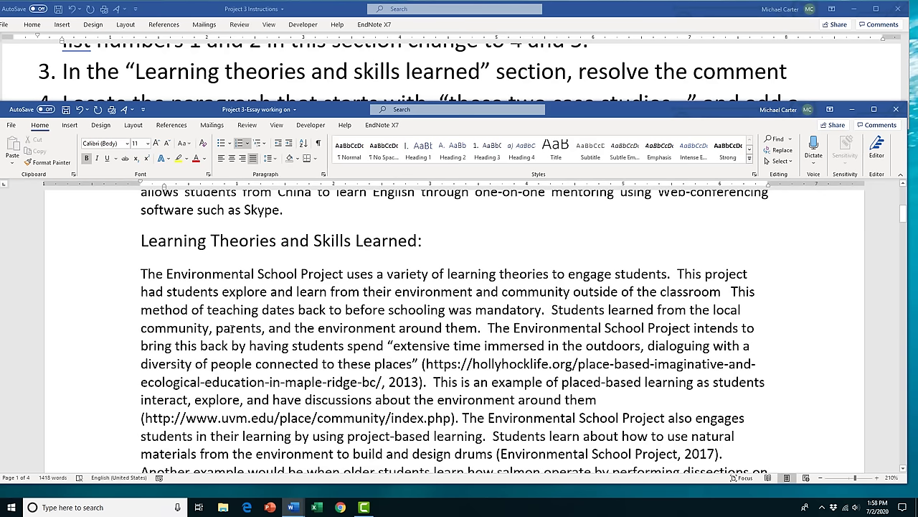
Display the essay's comments and locate the one beside the VIPKids paragraph in the Learning Theories and Skills Learned section
{"action": "left_click", "coordinate": [252, 127]}
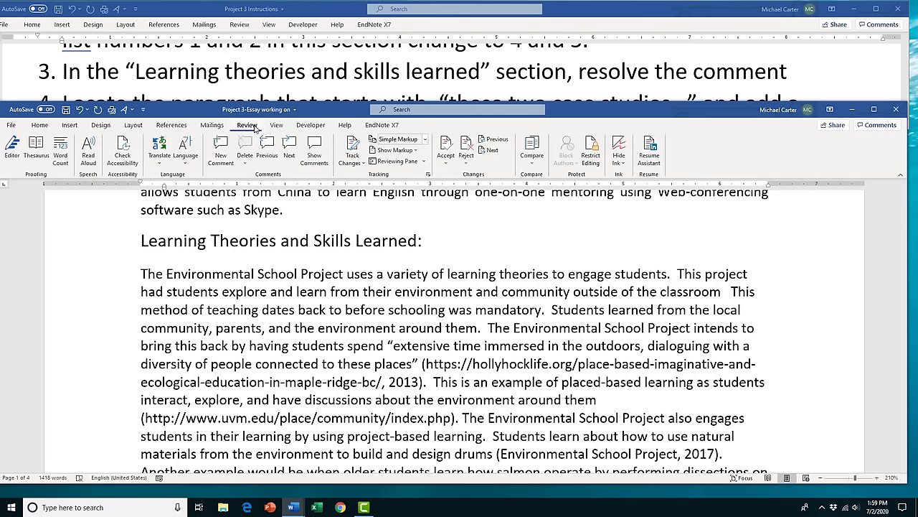
{"action": "left_click", "coordinate": [315, 148]}
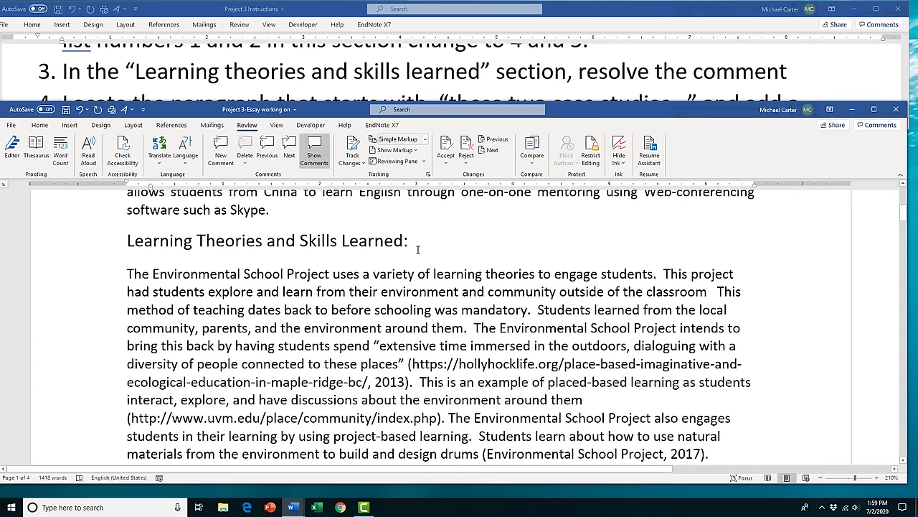
{"action": "scroll", "coordinate": [418, 249], "scroll_direction": "down", "scroll_amount": 1}
{"action": "scroll", "coordinate": [419, 249], "scroll_direction": "down", "scroll_amount": 4}
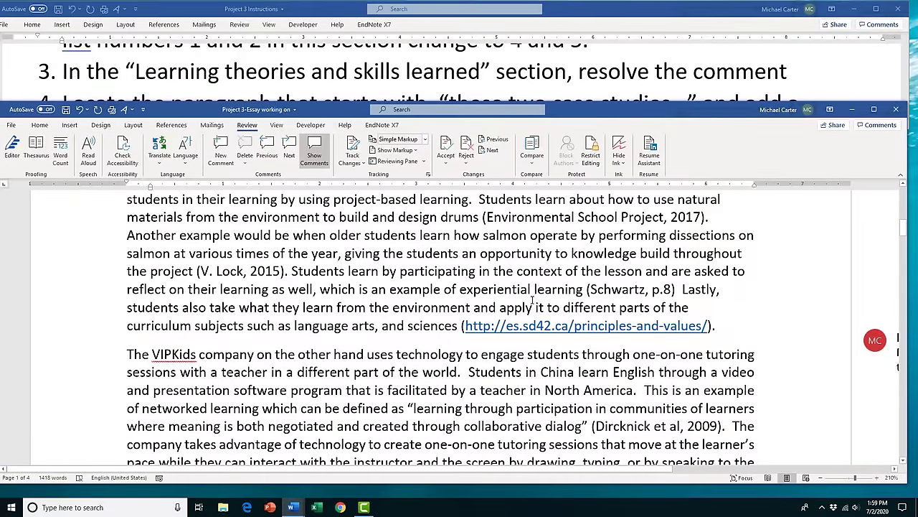
Resolve the comment about explaining more about the technology, attached to the VIPKids company paragraph
{"action": "left_click", "coordinate": [821, 478]}
{"action": "left_click", "coordinate": [822, 478]}
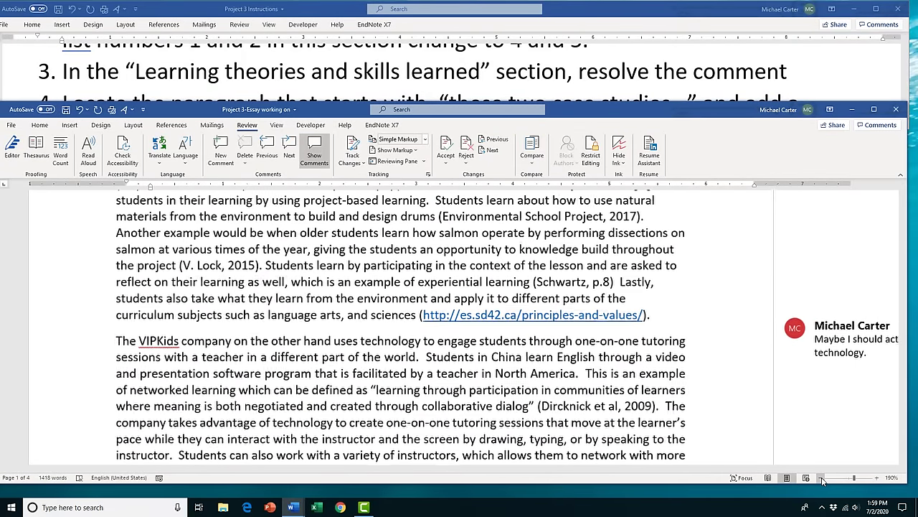
{"action": "left_click", "coordinate": [821, 478]}
{"action": "left_click", "coordinate": [822, 478]}
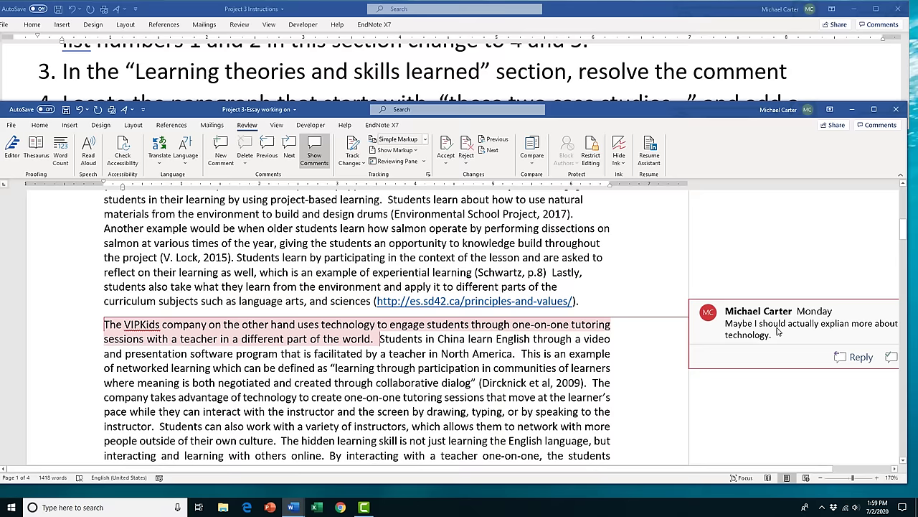
{"action": "left_click", "coordinate": [820, 478]}
{"action": "left_click", "coordinate": [820, 478]}
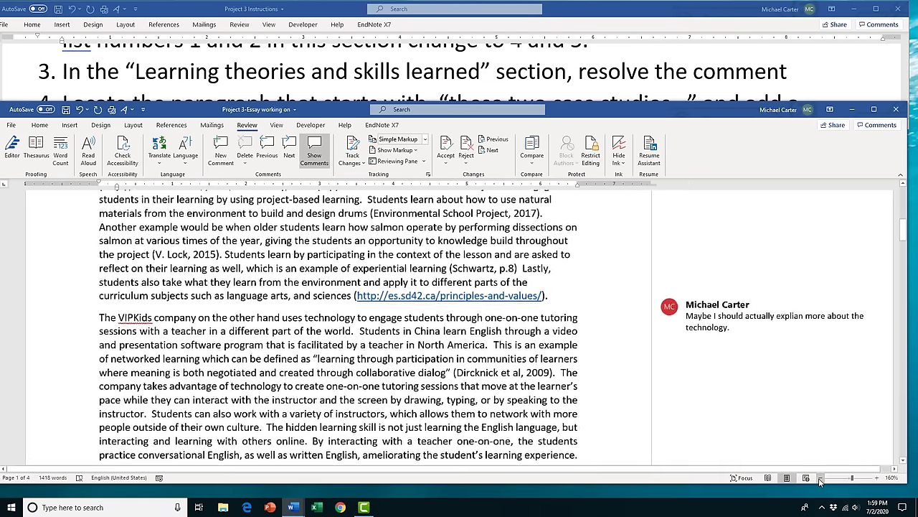
{"action": "left_click", "coordinate": [876, 478]}
{"action": "mouse_move", "coordinate": [786, 348]}
{"action": "mouse_move", "coordinate": [727, 338]}
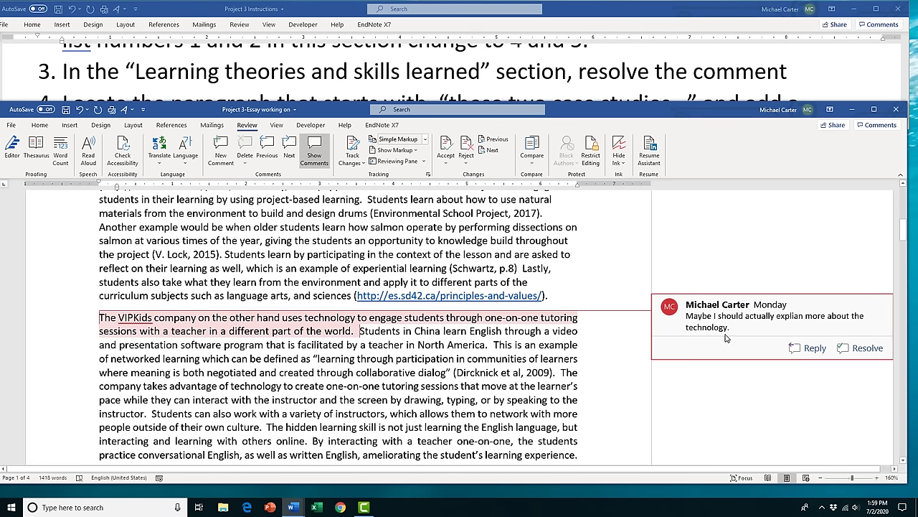
{"action": "left_click", "coordinate": [864, 348]}
{"action": "left_click", "coordinate": [398, 161]}
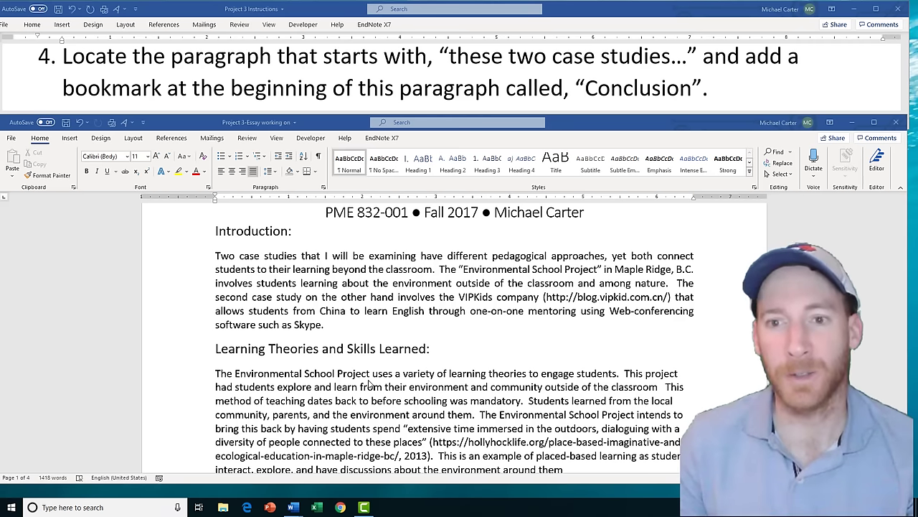
Find "these two case studies" in the essay, place the cursor at the beginning of that paragraph, and close the search pane
{"action": "left_click", "coordinate": [791, 152]}
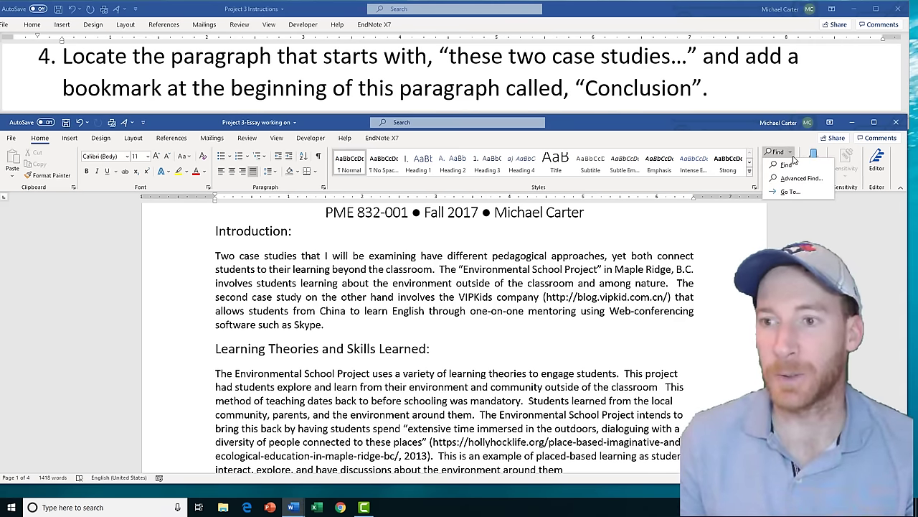
{"action": "left_click", "coordinate": [786, 165]}
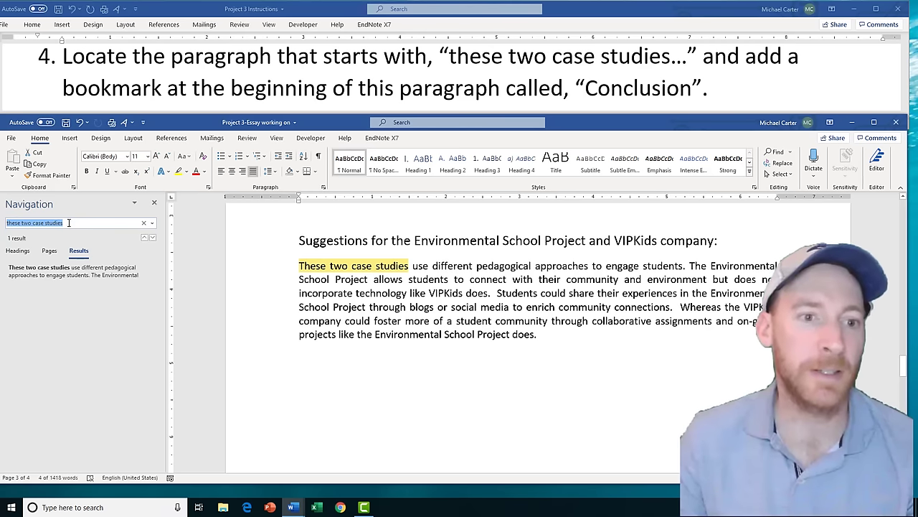
{"action": "left_click", "coordinate": [300, 267]}
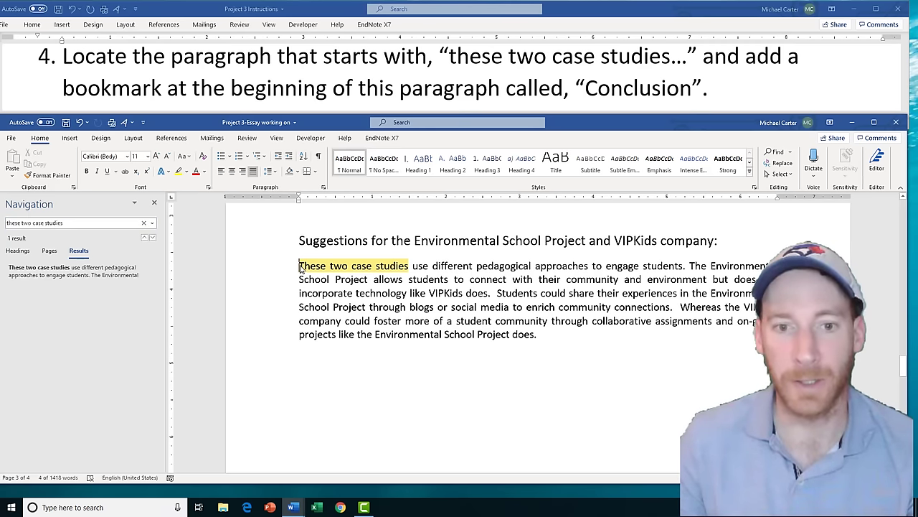
{"action": "left_click", "coordinate": [154, 206]}
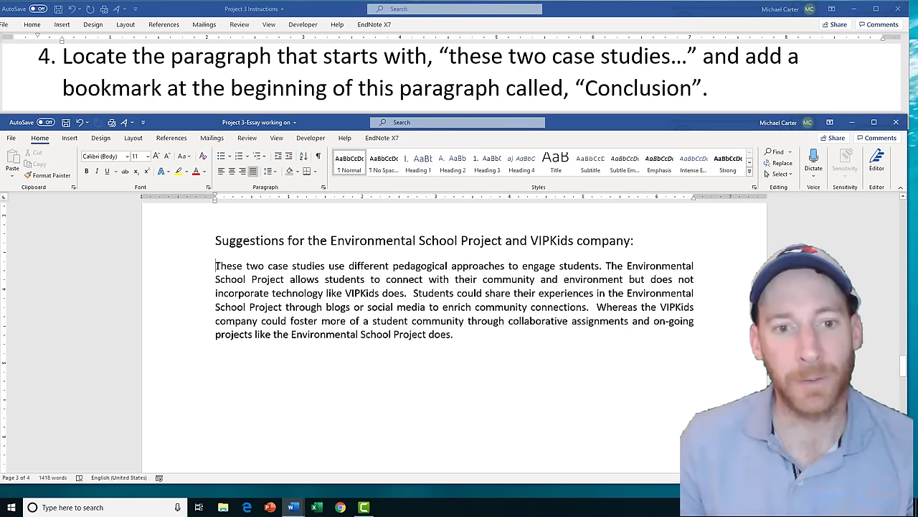
Add a bookmark named "Conclusion" at the beginning of the paragraph and check it in the bookmark list
{"action": "left_click", "coordinate": [70, 137]}
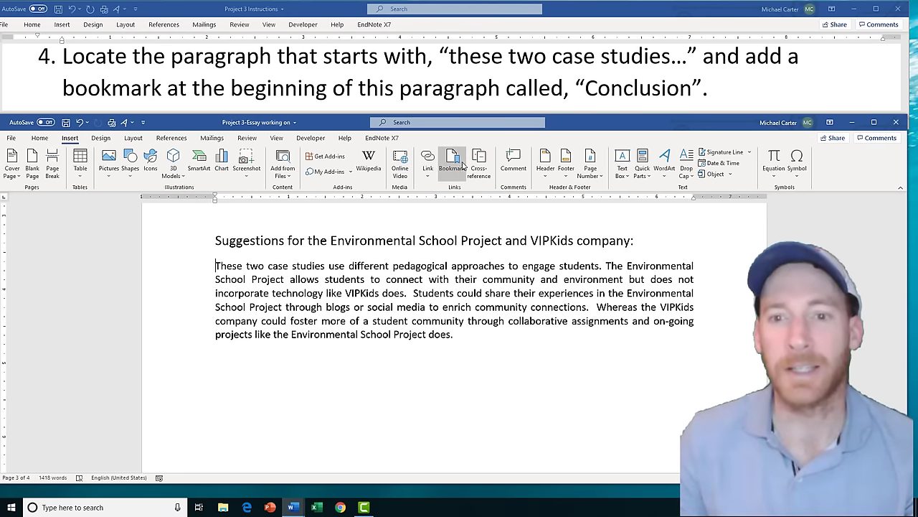
{"action": "left_click", "coordinate": [452, 168]}
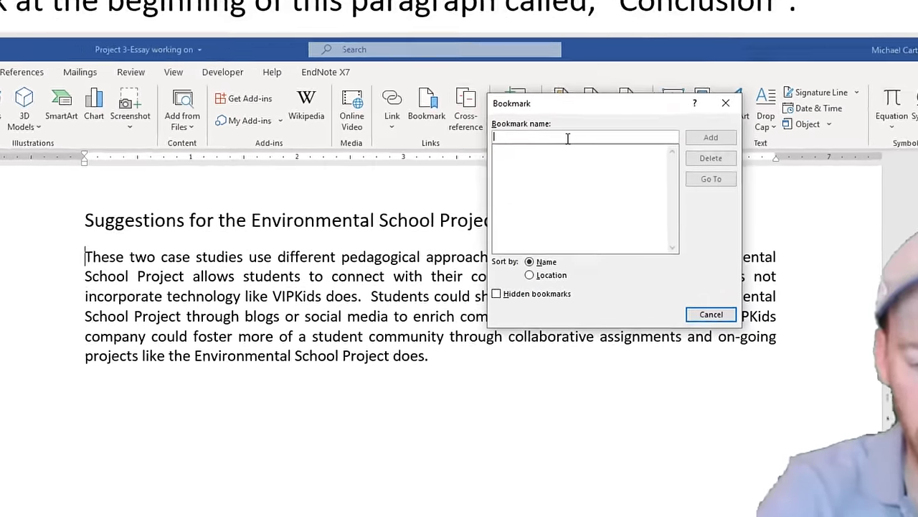
{"action": "type", "text": "Conclusion"}
{"action": "left_click", "coordinate": [649, 183]}
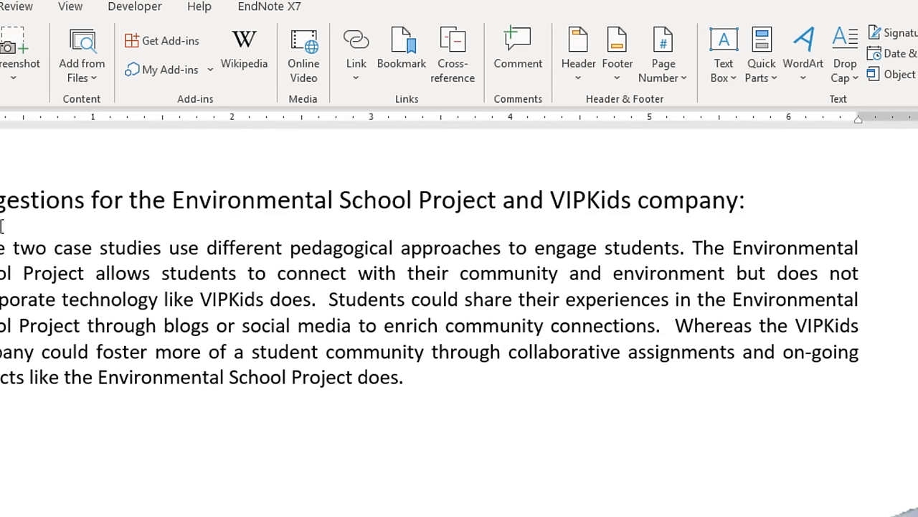
{"action": "left_click", "coordinate": [408, 56]}
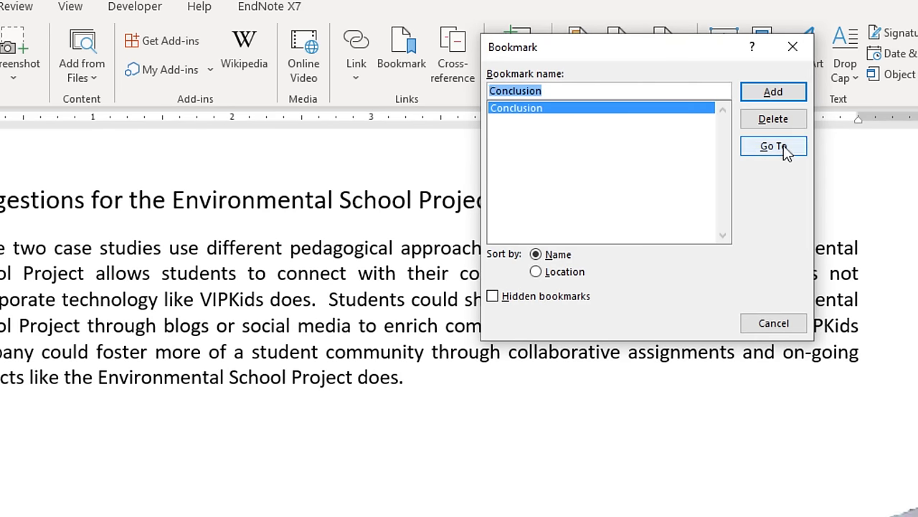
{"action": "left_click", "coordinate": [769, 326]}
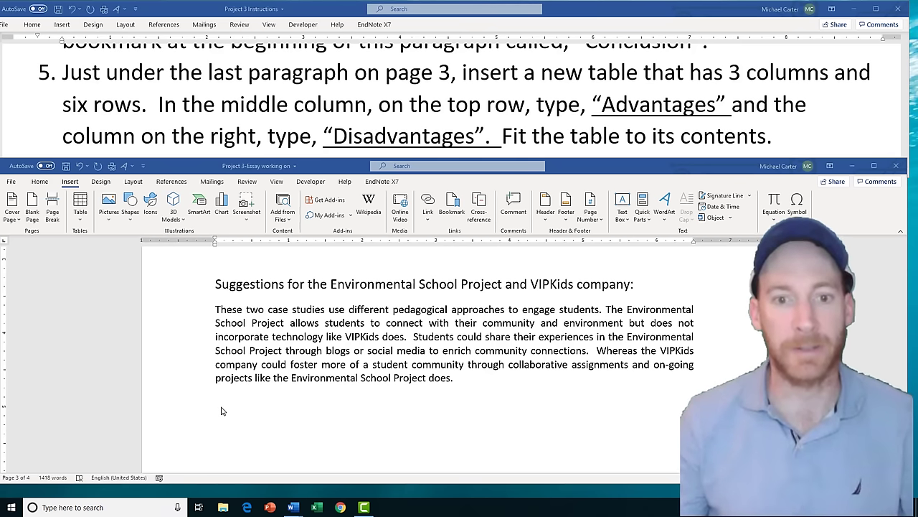
Insert a table with 3 columns and 6 rows, AutoFit to contents, just below the last paragraph on page 3
{"action": "left_click", "coordinate": [222, 406]}
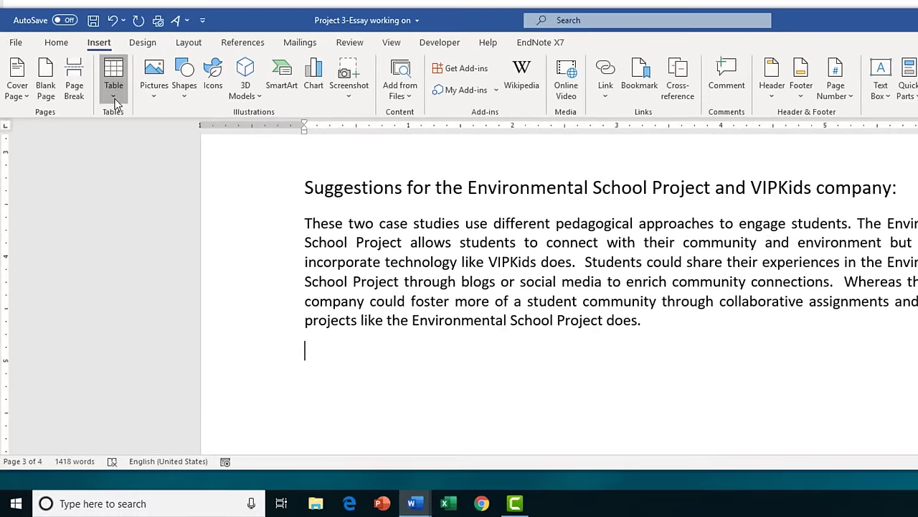
{"action": "left_click", "coordinate": [81, 221]}
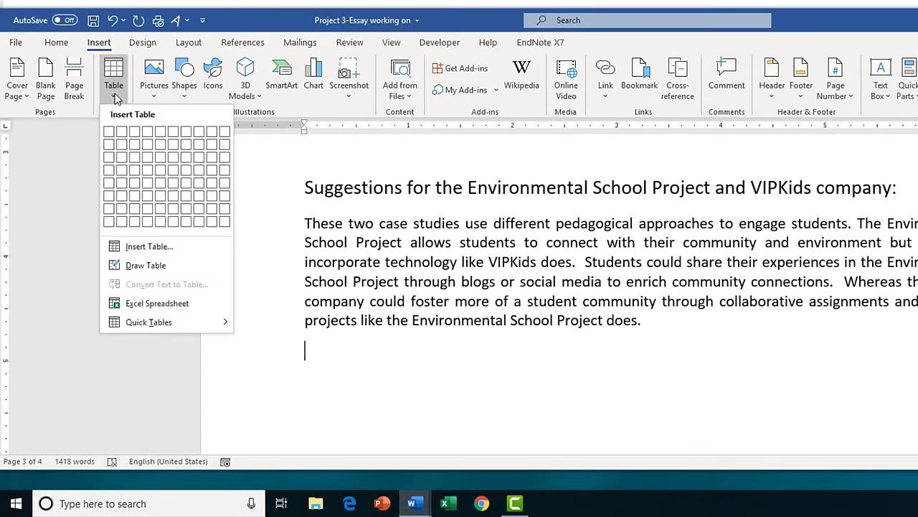
{"action": "left_click", "coordinate": [177, 253]}
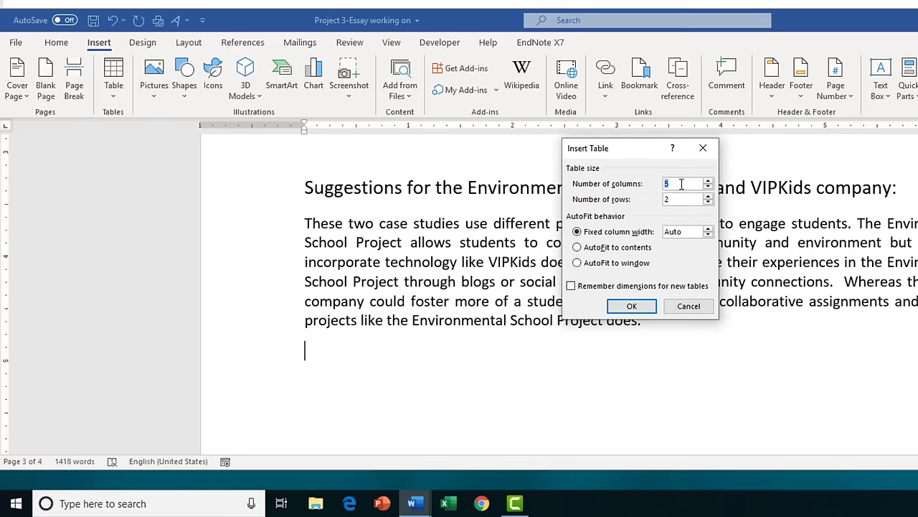
{"action": "type", "text": "3"}
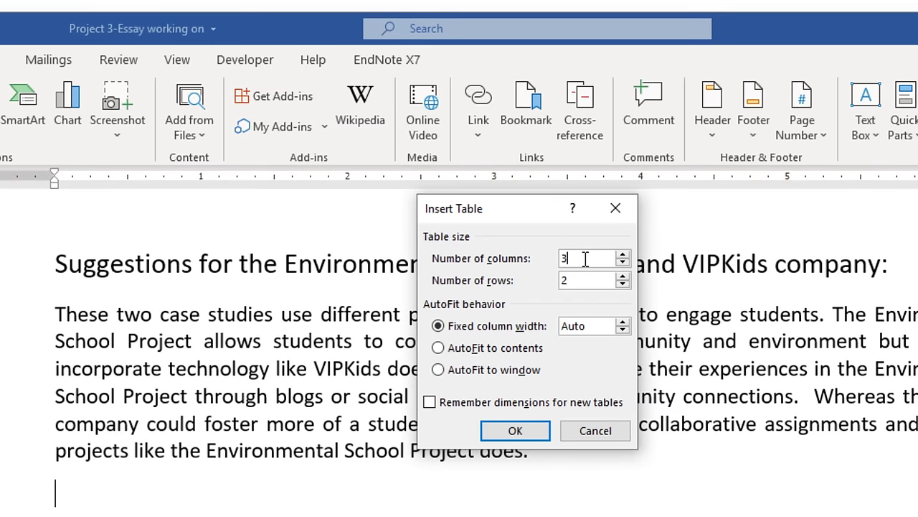
{"action": "left_click", "coordinate": [585, 282]}
{"action": "key", "text": "BackSpace"}
{"action": "type", "text": "6"}
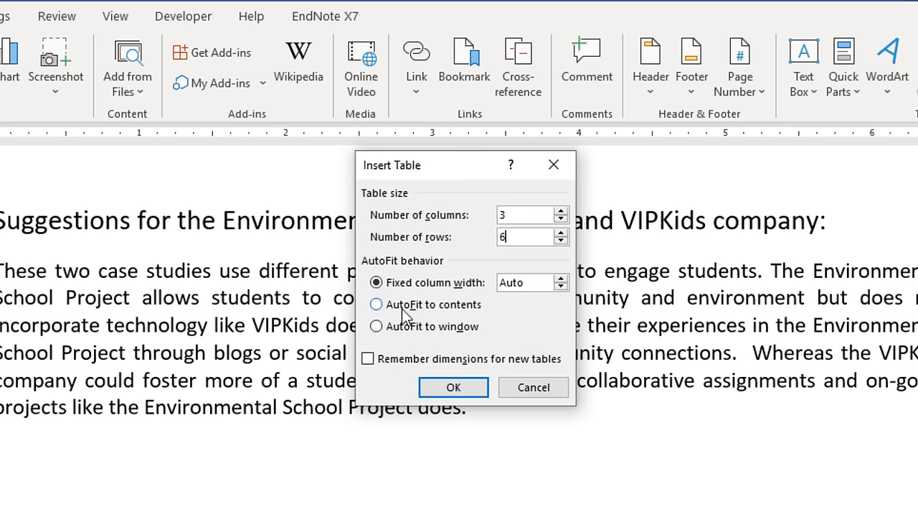
{"action": "left_click", "coordinate": [393, 309]}
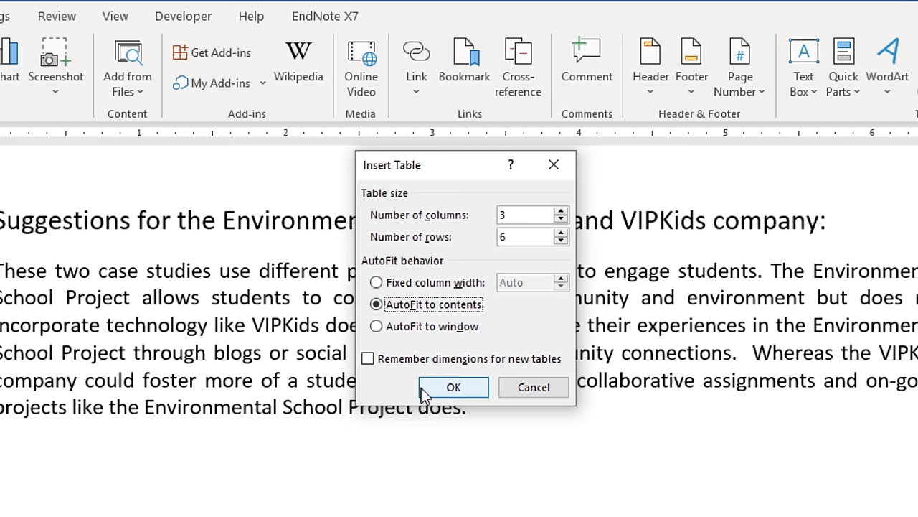
{"action": "left_click", "coordinate": [433, 394]}
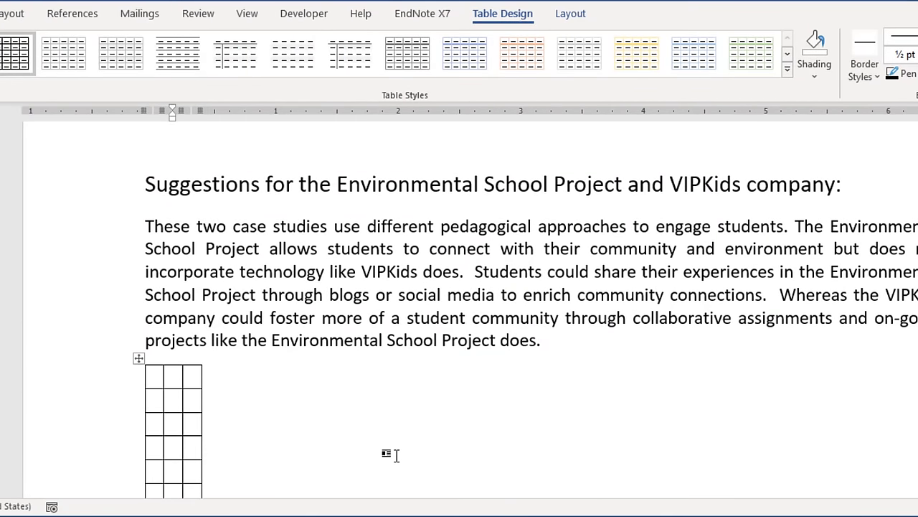
Enter "Advantages" in the middle column and "Disadvantages" in the right column of the table's top row
{"action": "type", "text": "Advan"}
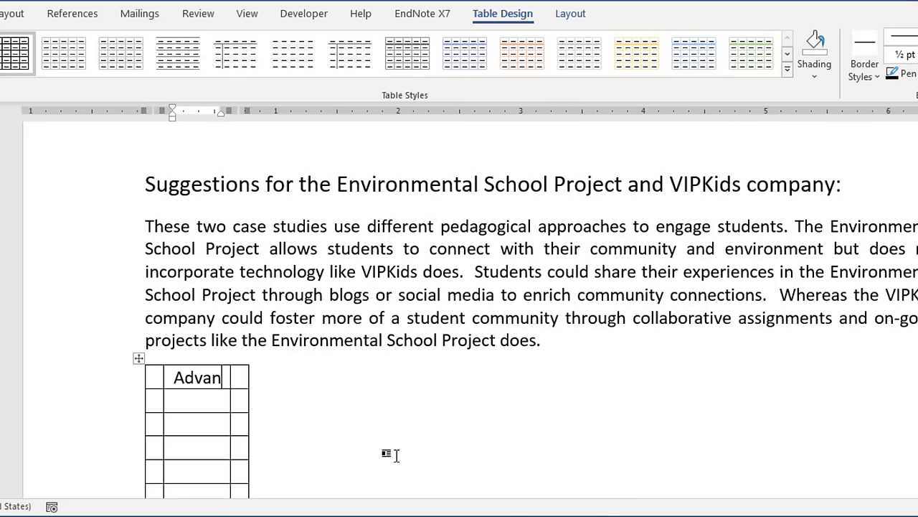
{"action": "type", "text": "tages"}
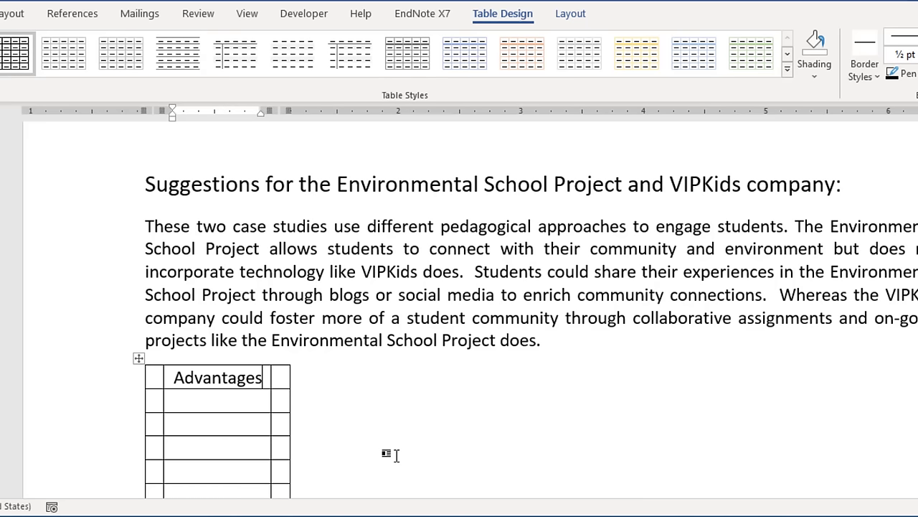
{"action": "key", "text": "Tab"}
{"action": "type", "text": "Disadvantages"}
Apply the Lines (Stylish) style set to the entire essay document
{"action": "scroll", "coordinate": [373, 424], "scroll_direction": "down", "scroll_amount": 2}
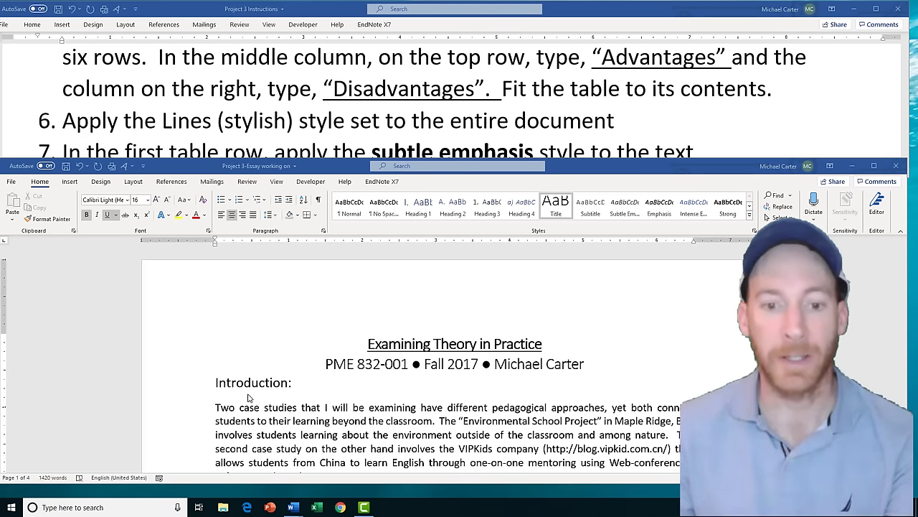
{"action": "left_click", "coordinate": [253, 357]}
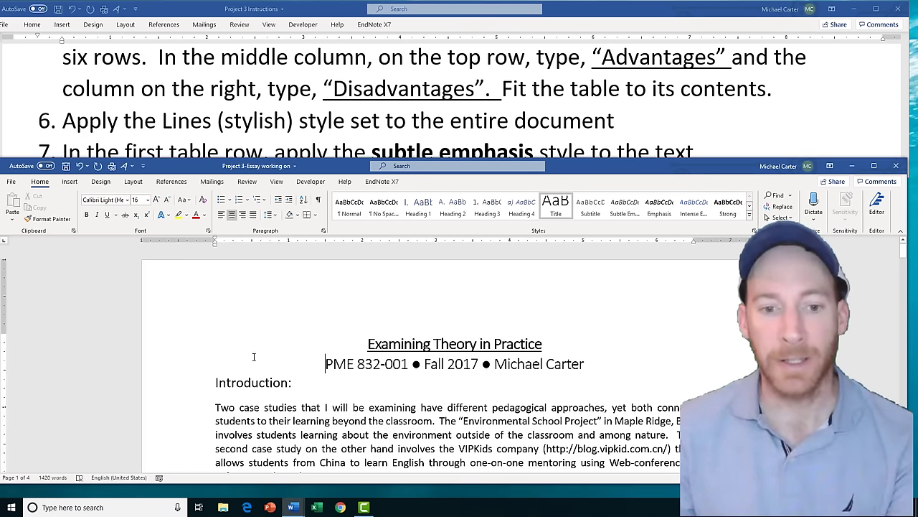
{"action": "left_click", "coordinate": [363, 344]}
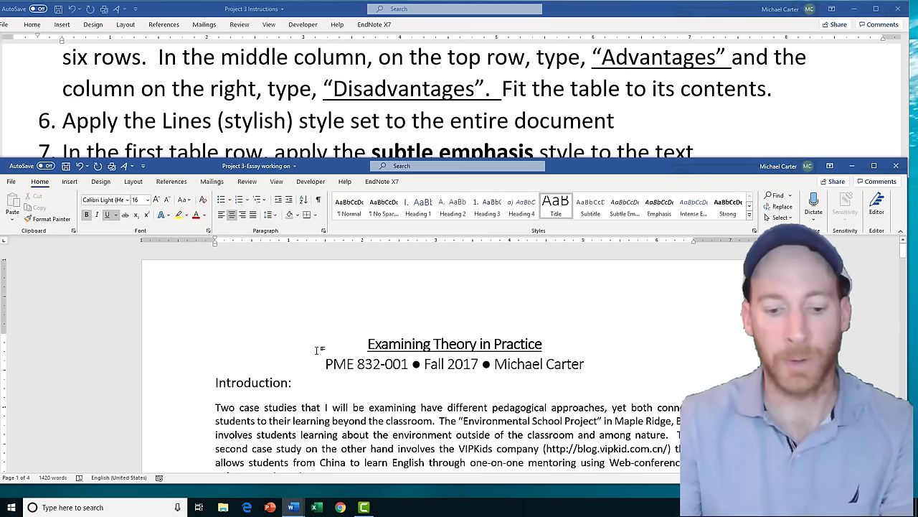
{"action": "key", "text": "ctrl+a"}
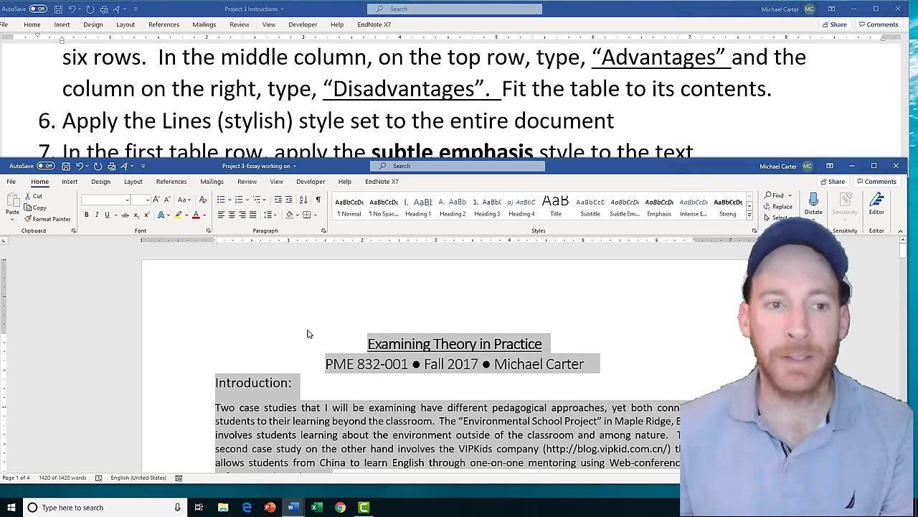
{"action": "left_click", "coordinate": [749, 218]}
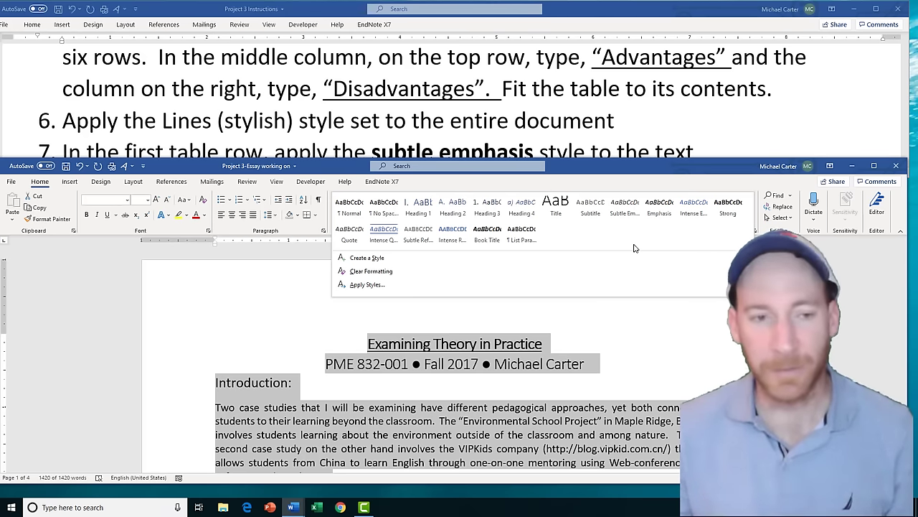
{"action": "left_click", "coordinate": [97, 185]}
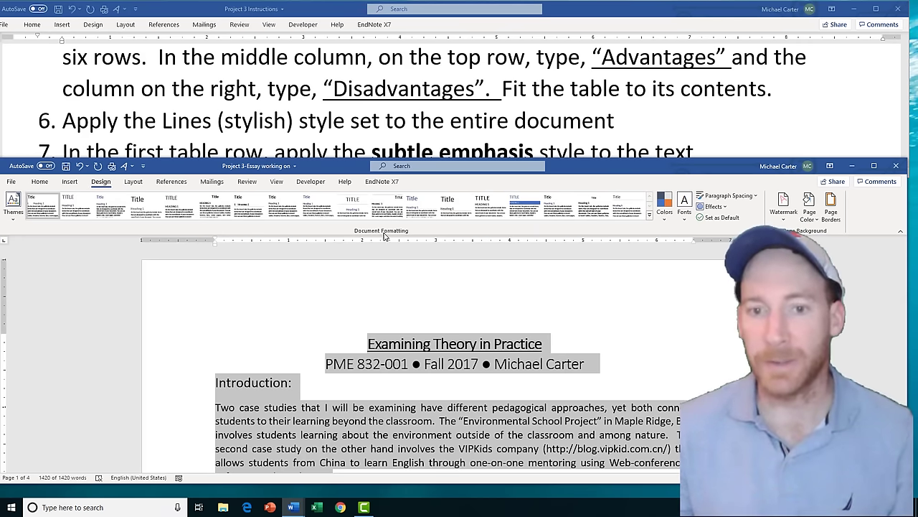
{"action": "left_click", "coordinate": [649, 222]}
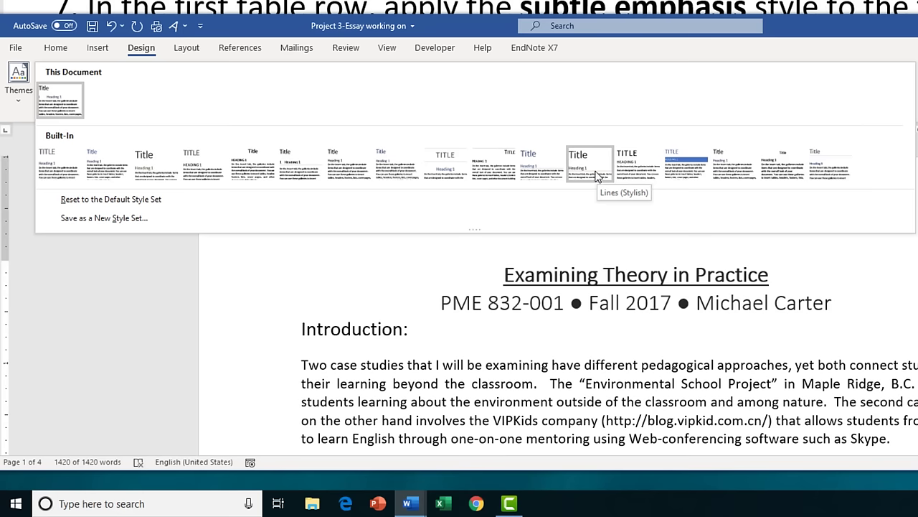
{"action": "left_click", "coordinate": [595, 176]}
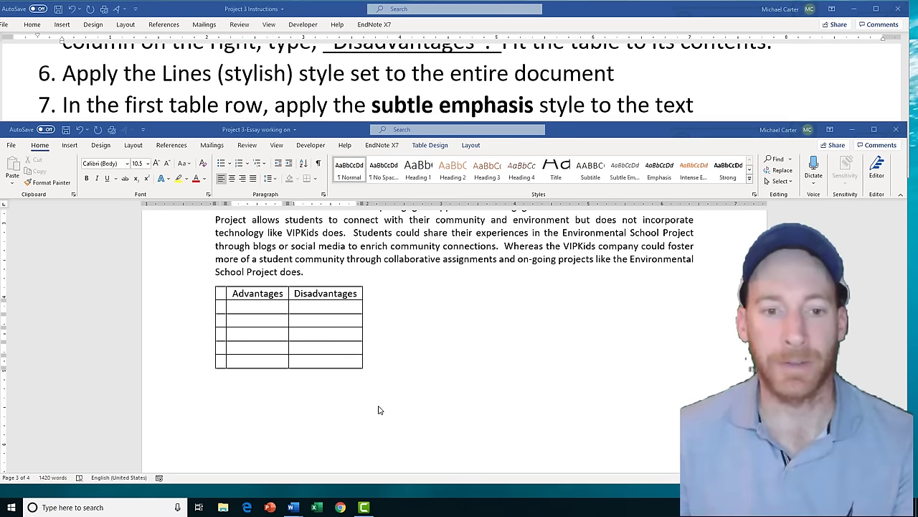
Apply the Subtle Emphasis style to the text in the table's first row and deselect the row
{"action": "left_click", "coordinate": [218, 294]}
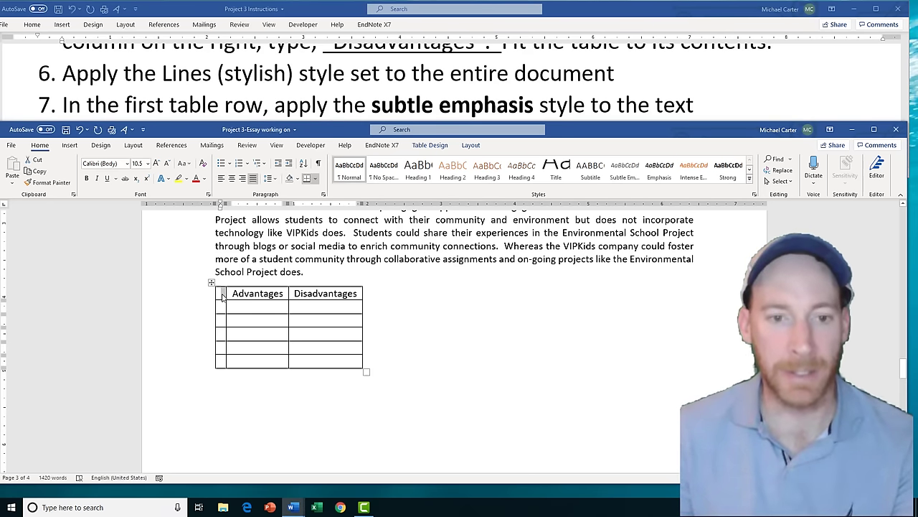
{"action": "left_click", "coordinate": [218, 294]}
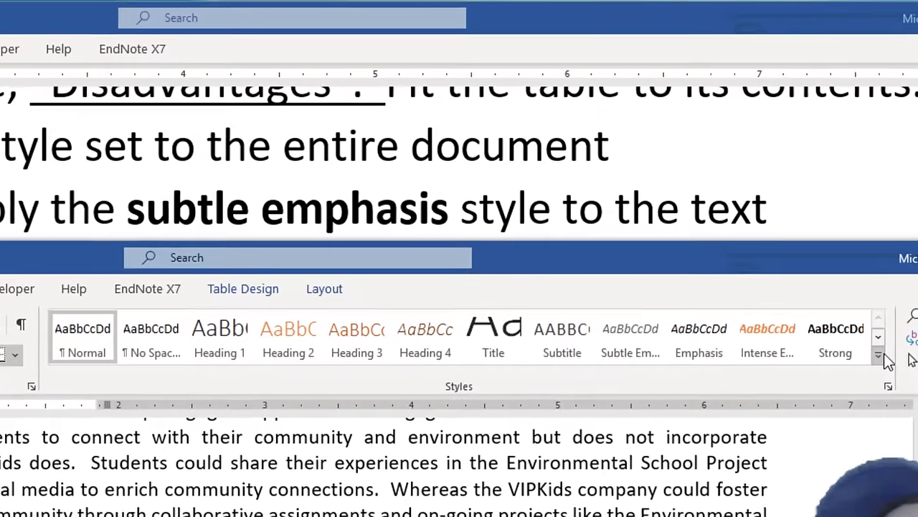
{"action": "left_click", "coordinate": [749, 178]}
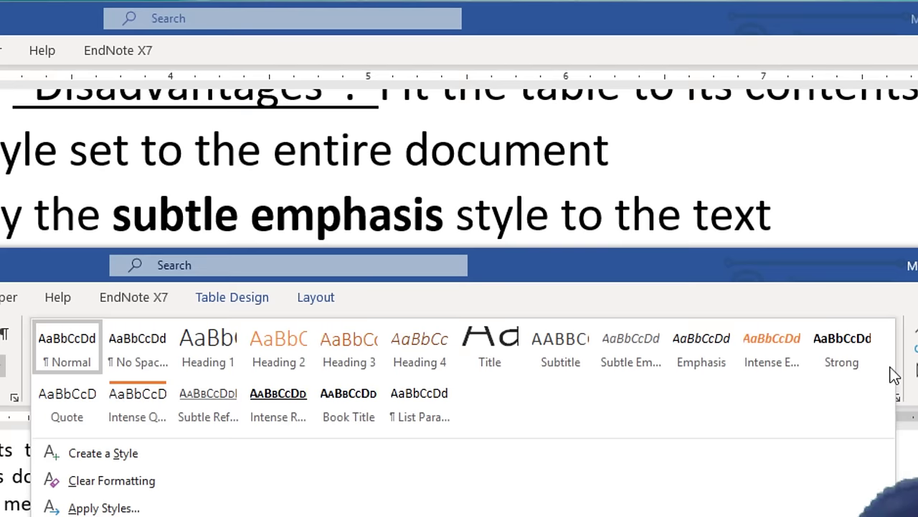
{"action": "left_click", "coordinate": [634, 363]}
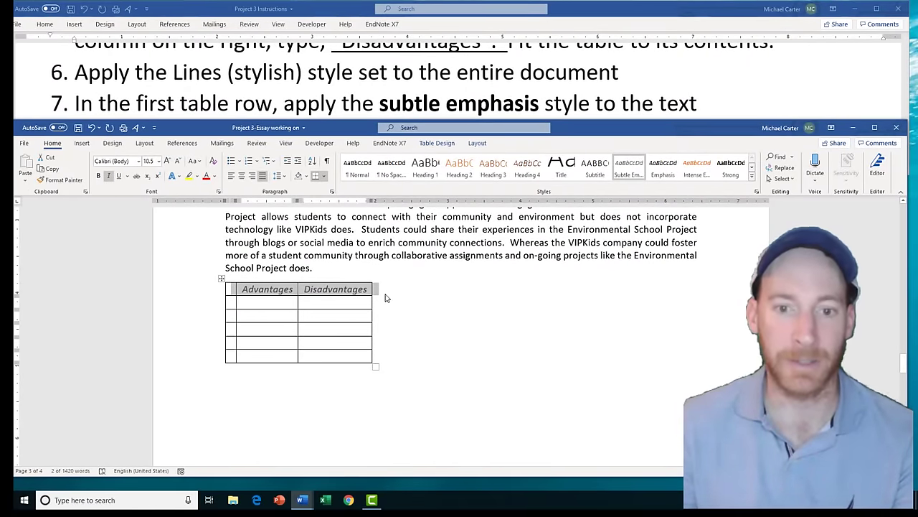
{"action": "left_click", "coordinate": [392, 300]}
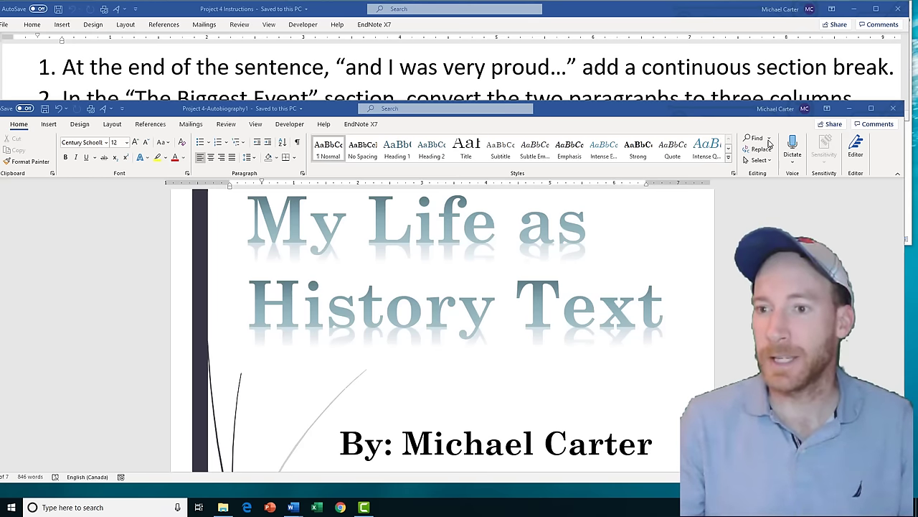
Find "and i was very pr" in the Project 4 autobiography, place the cursor at the end of that sentence, and close the search pane
{"action": "left_click", "coordinate": [769, 138]}
{"action": "left_click", "coordinate": [772, 154]}
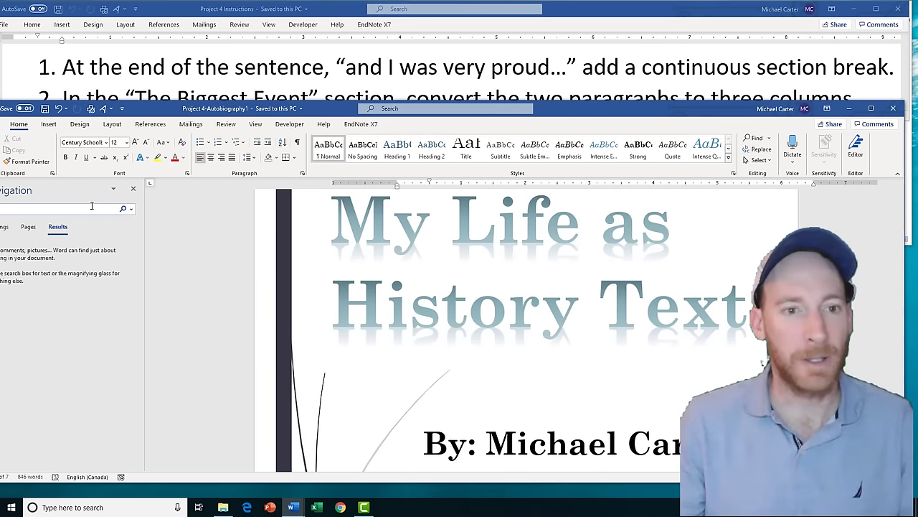
{"action": "left_click_drag", "start_coordinate": [138, 108], "coordinate": [165, 110]}
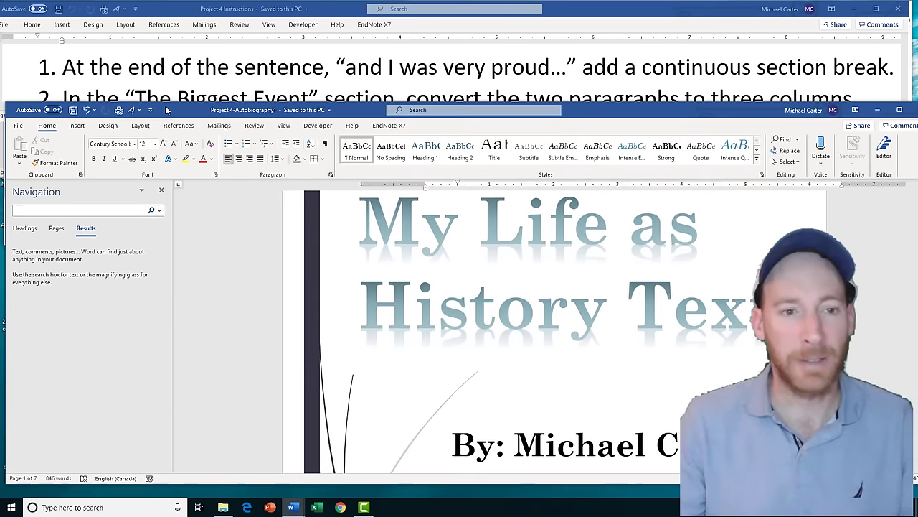
{"action": "left_click", "coordinate": [78, 210]}
{"action": "type", "text": "and i was very "}
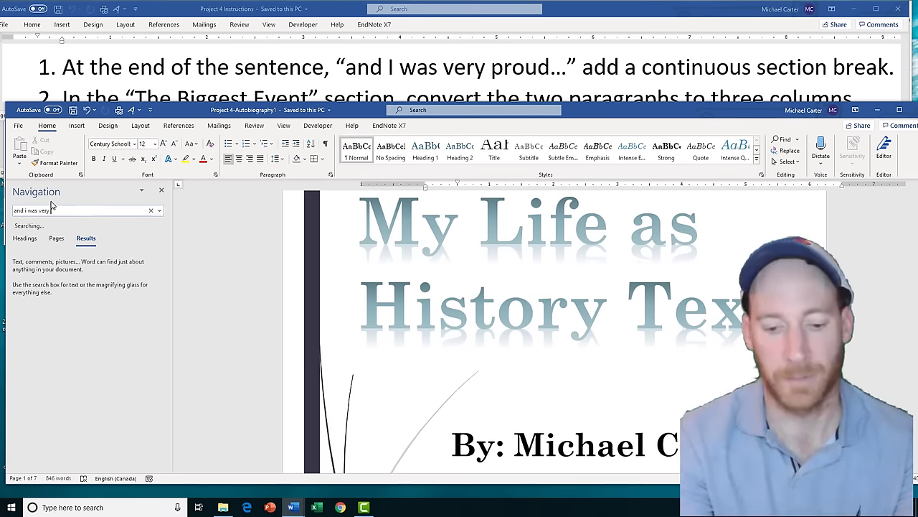
{"action": "type", "text": "pr"}
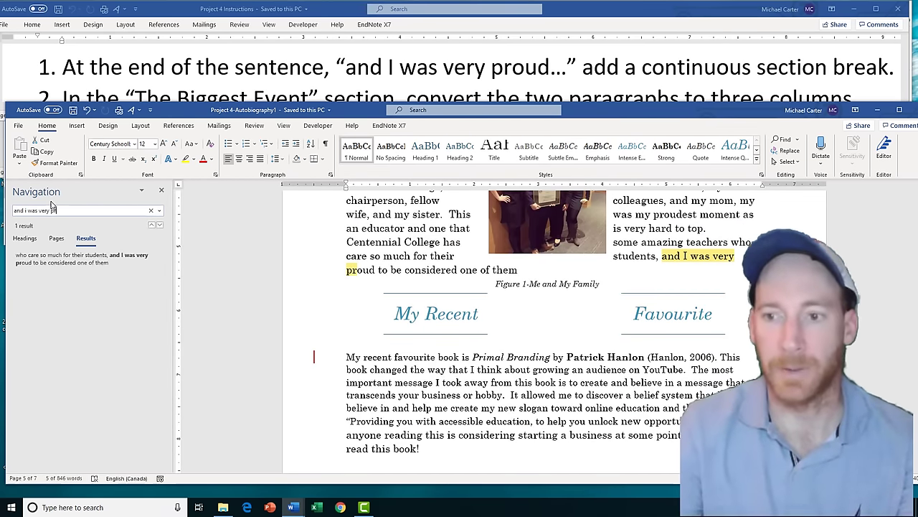
{"action": "left_click", "coordinate": [527, 270]}
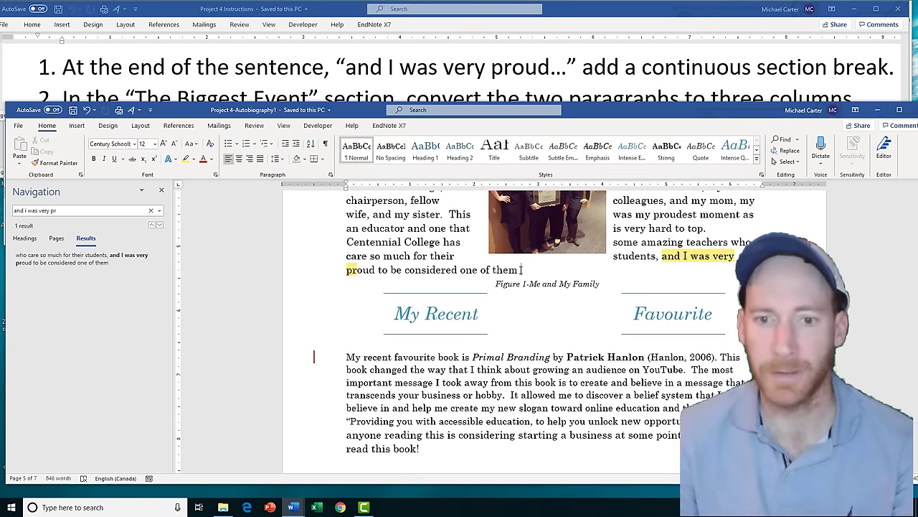
{"action": "left_click", "coordinate": [160, 192]}
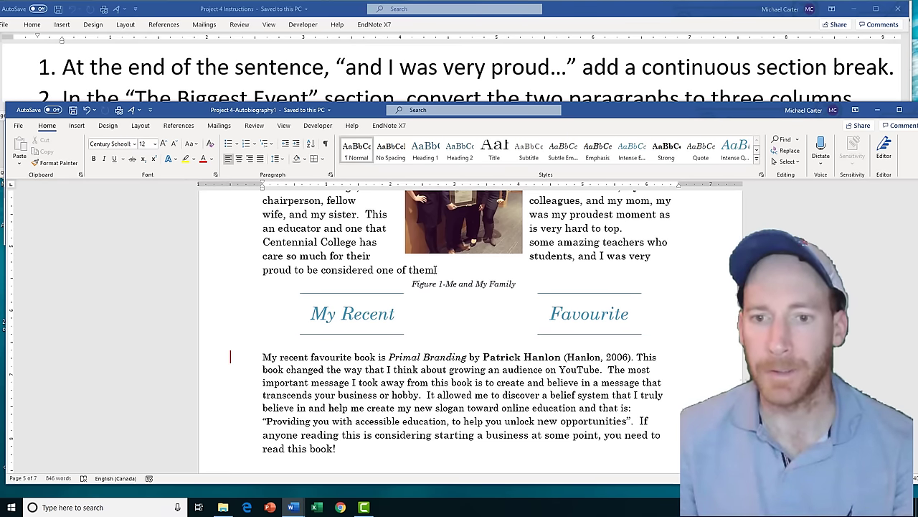
Add a period after "proud to be considered one of them" and insert a continuous section break there
{"action": "type", "text": "."}
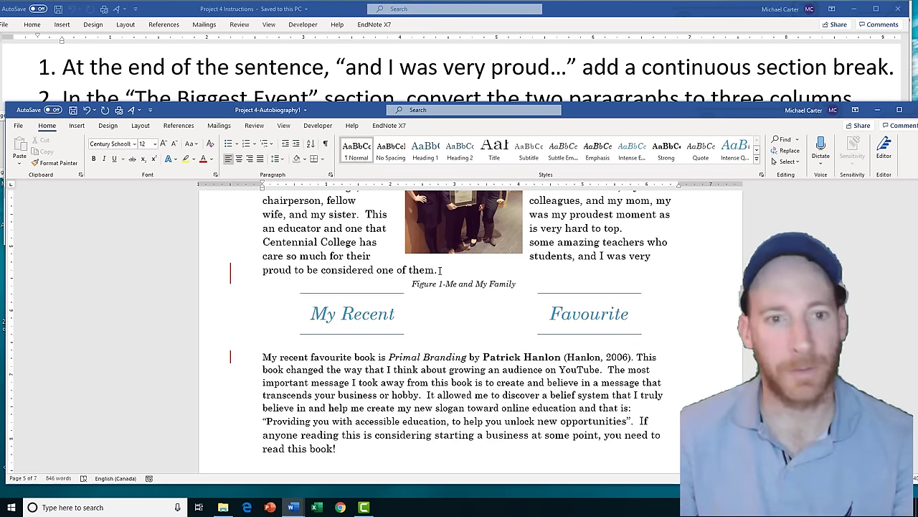
{"action": "left_click", "coordinate": [142, 127]}
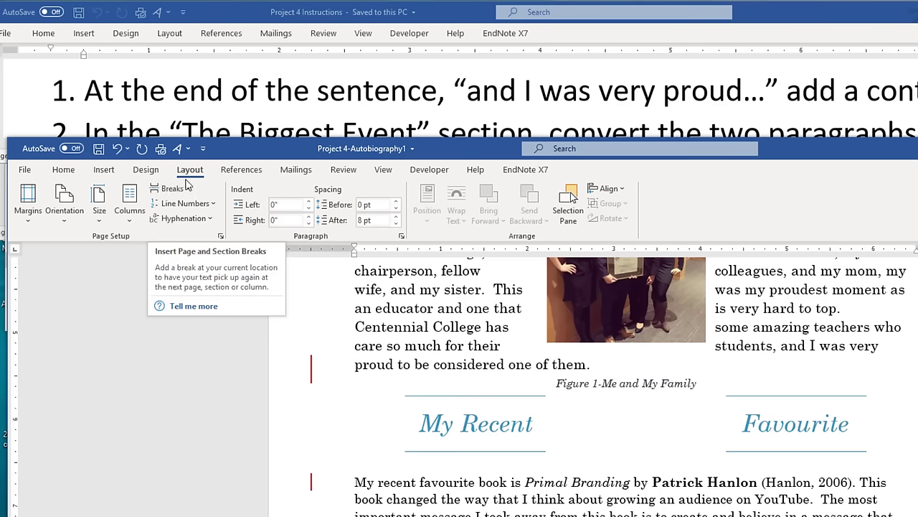
{"action": "left_click", "coordinate": [187, 190]}
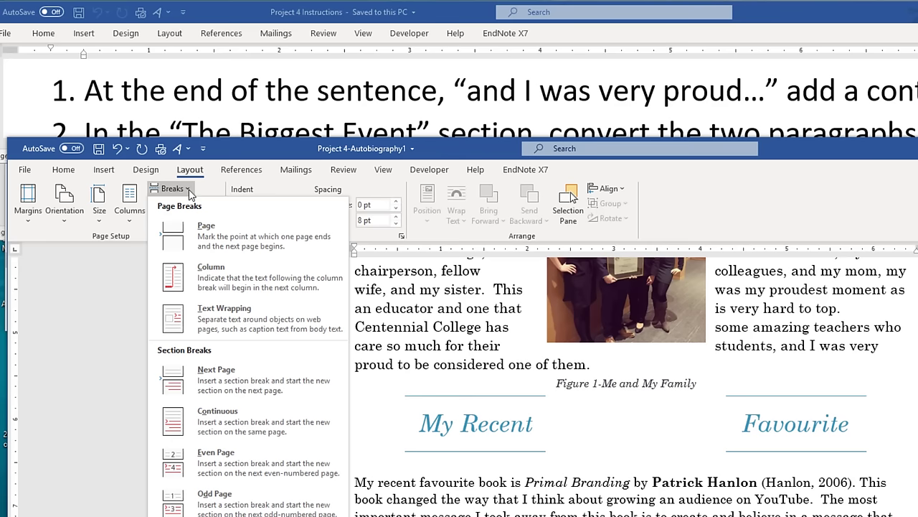
{"action": "left_click", "coordinate": [299, 427]}
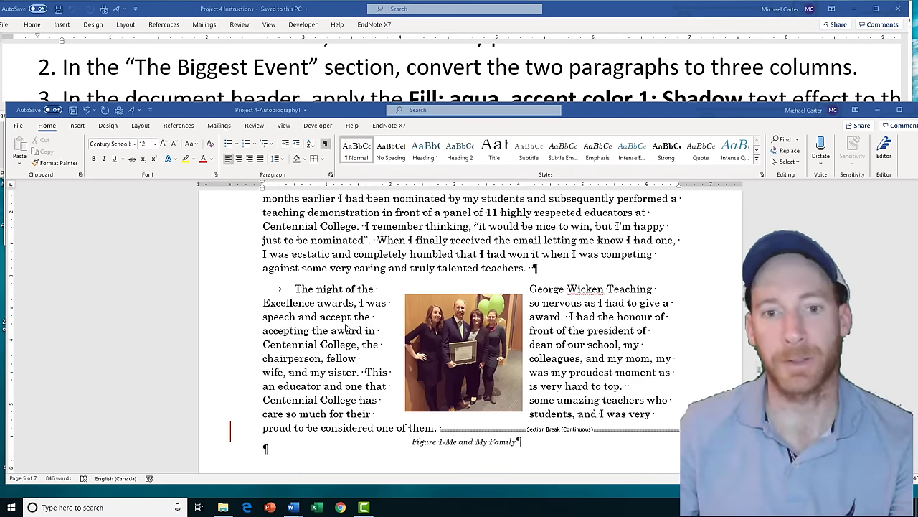
Examine "The Biggest Event" section from its heading to the figure caption, including its two paragraphs and continuous section breaks
{"action": "scroll", "coordinate": [347, 329], "scroll_direction": "up", "scroll_amount": 2}
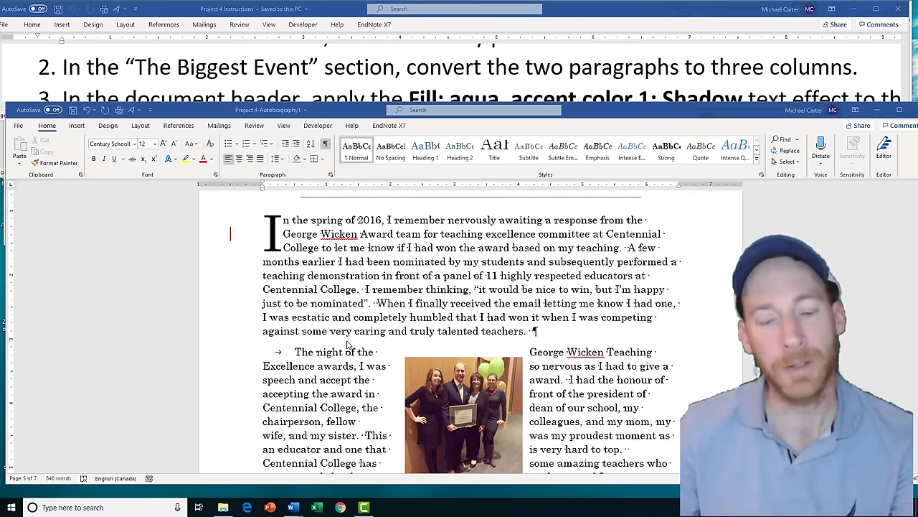
{"action": "scroll", "coordinate": [346, 344], "scroll_direction": "down", "scroll_amount": 1}
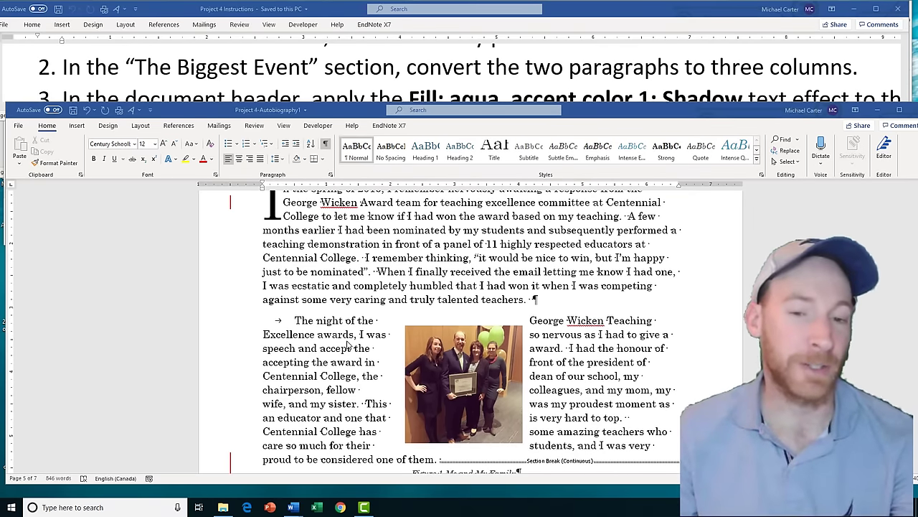
{"action": "scroll", "coordinate": [347, 344], "scroll_direction": "up", "scroll_amount": 3}
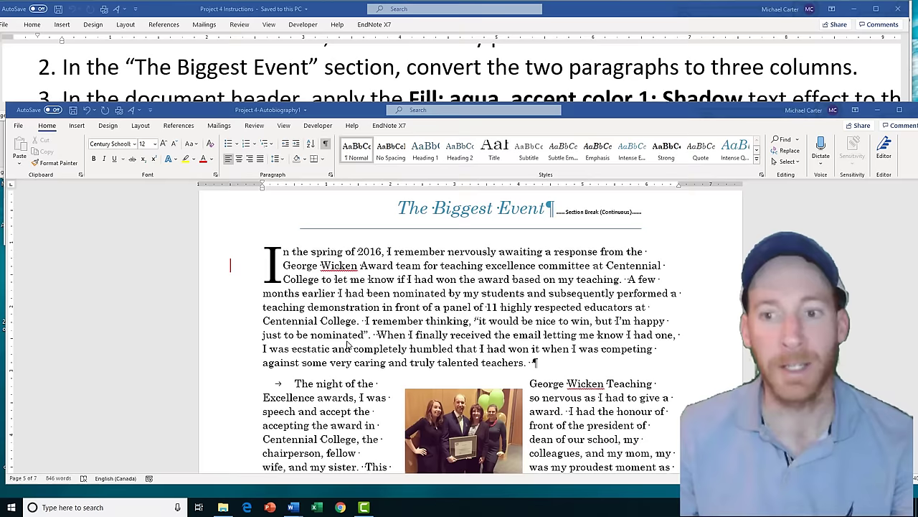
{"action": "scroll", "coordinate": [347, 345], "scroll_direction": "down", "scroll_amount": 3}
{"action": "scroll", "coordinate": [349, 346], "scroll_direction": "down", "scroll_amount": 2}
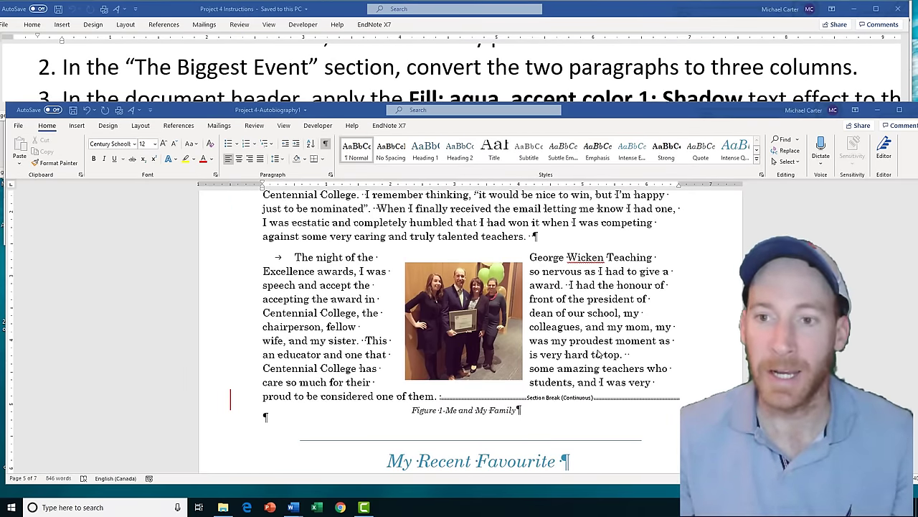
{"action": "scroll", "coordinate": [598, 353], "scroll_direction": "up", "scroll_amount": 5}
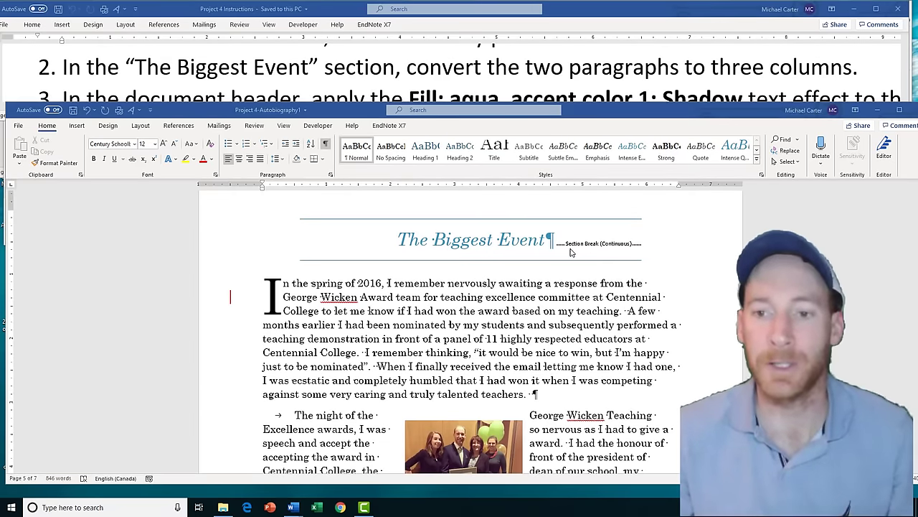
{"action": "scroll", "coordinate": [589, 261], "scroll_direction": "down", "scroll_amount": 1}
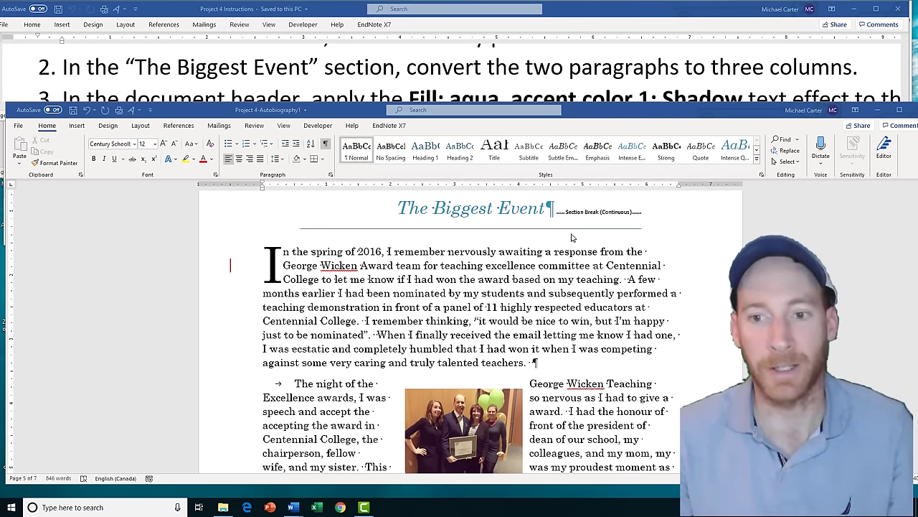
{"action": "scroll", "coordinate": [572, 238], "scroll_direction": "down", "scroll_amount": 3}
{"action": "scroll", "coordinate": [571, 237], "scroll_direction": "up", "scroll_amount": 2}
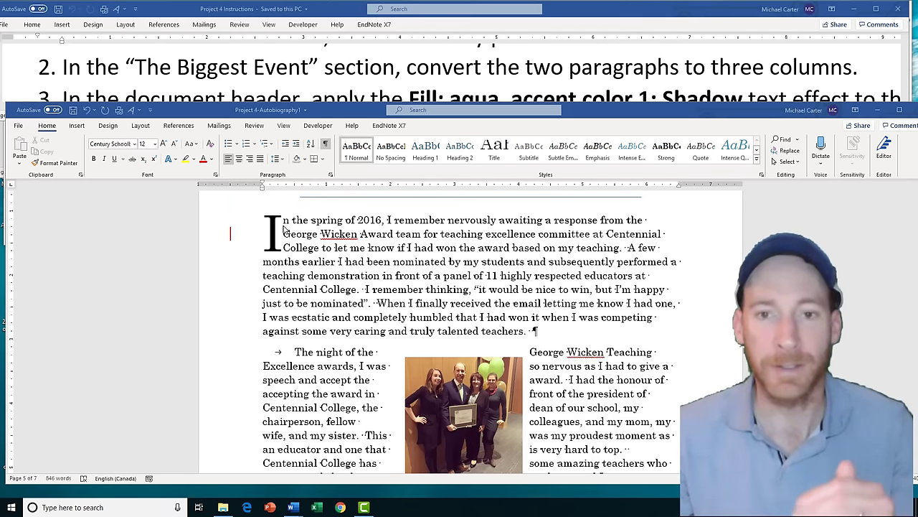
Convert the two paragraphs in "The Biggest Event" section to three equal-width columns, applied to the selected text
{"action": "left_click", "coordinate": [289, 224]}
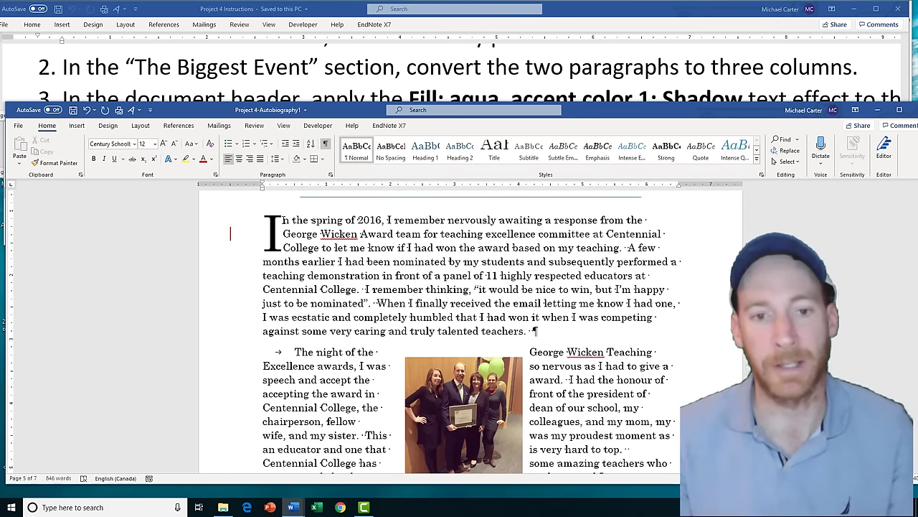
{"action": "left_click", "coordinate": [282, 218]}
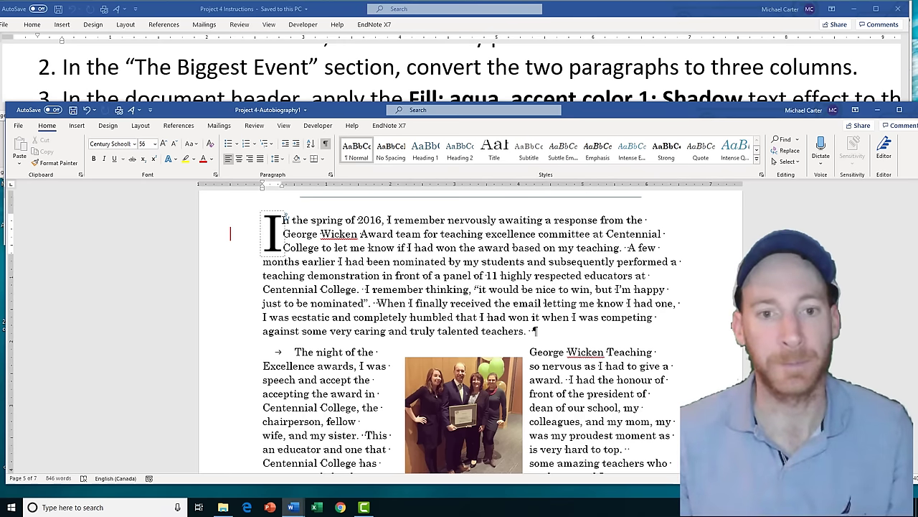
{"action": "left_click", "coordinate": [293, 221]}
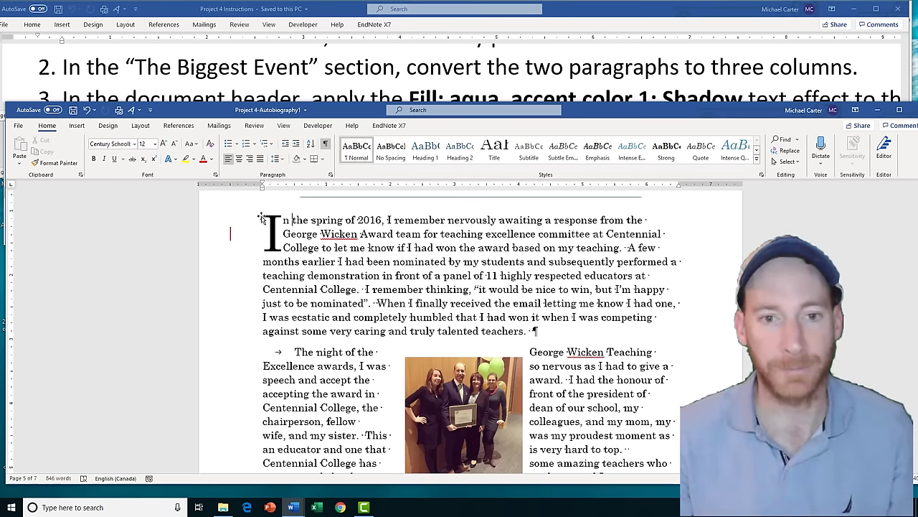
{"action": "left_click_drag", "start_coordinate": [262, 218], "coordinate": [436, 406]}
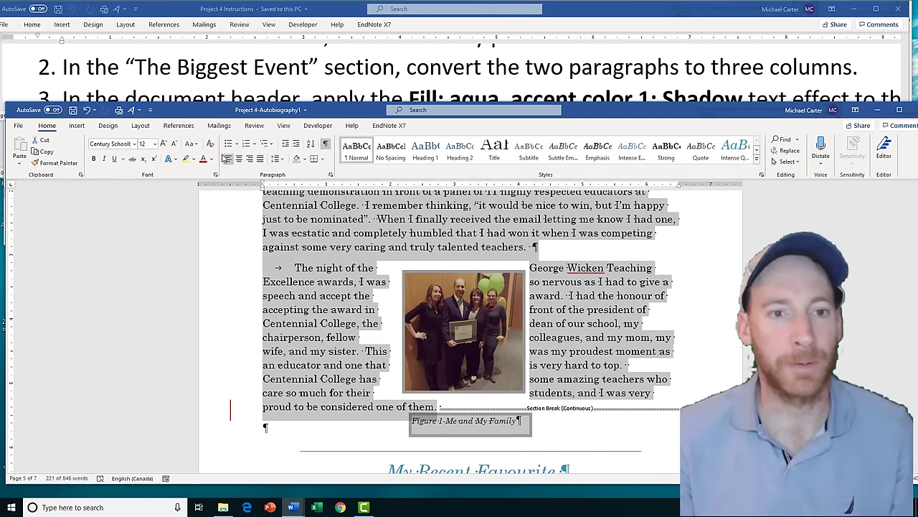
{"action": "left_click", "coordinate": [139, 127]}
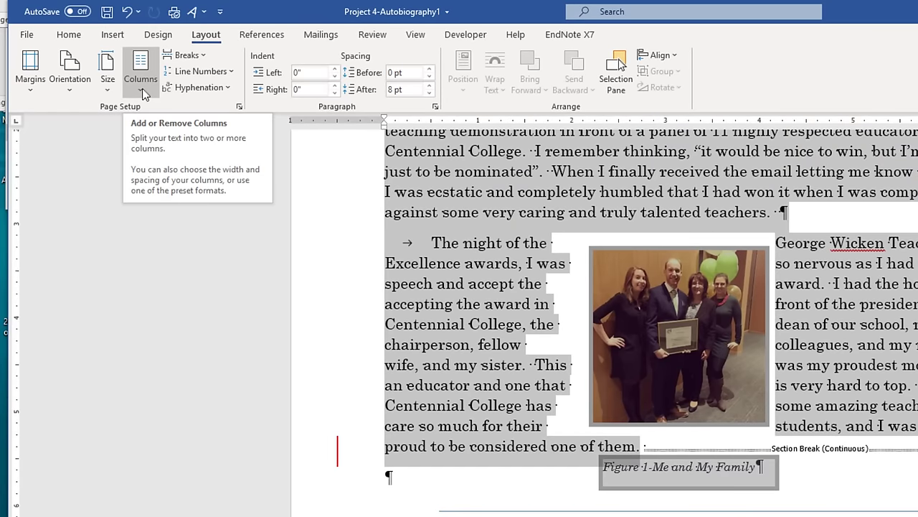
{"action": "left_click", "coordinate": [142, 90]}
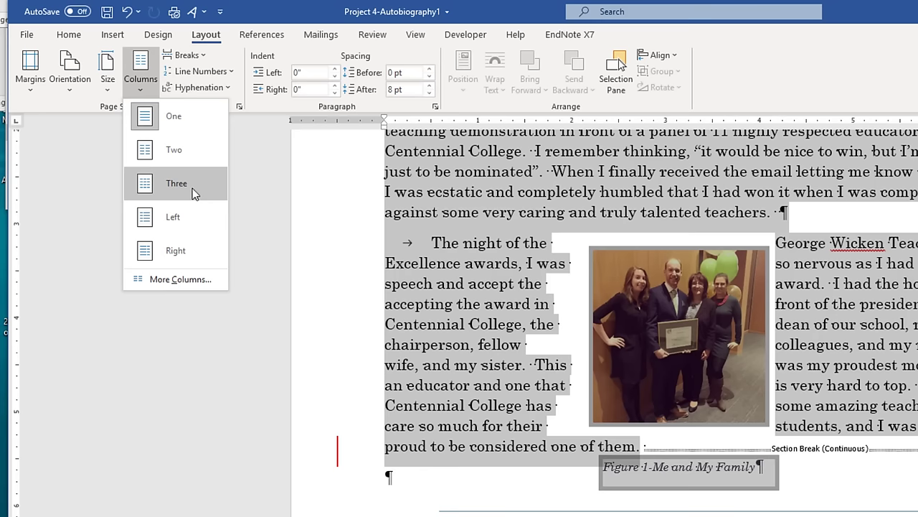
{"action": "left_click", "coordinate": [180, 279]}
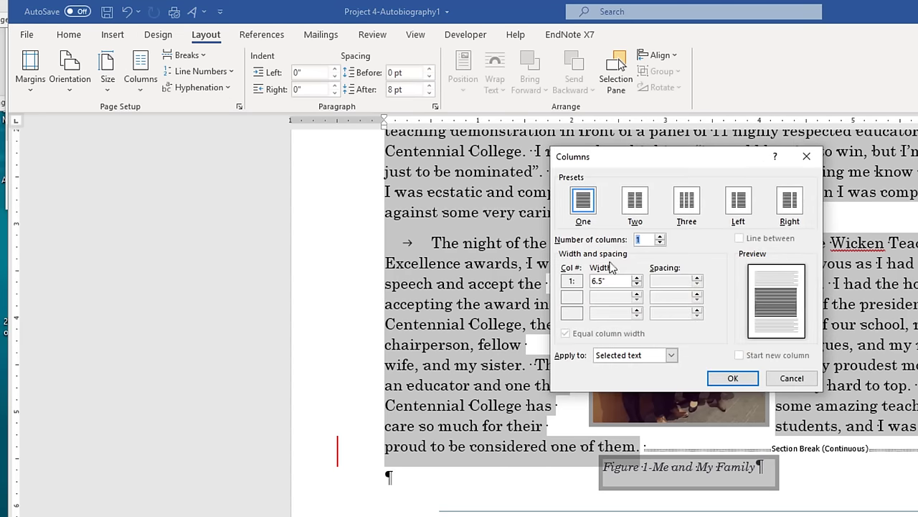
{"action": "left_click", "coordinate": [687, 202]}
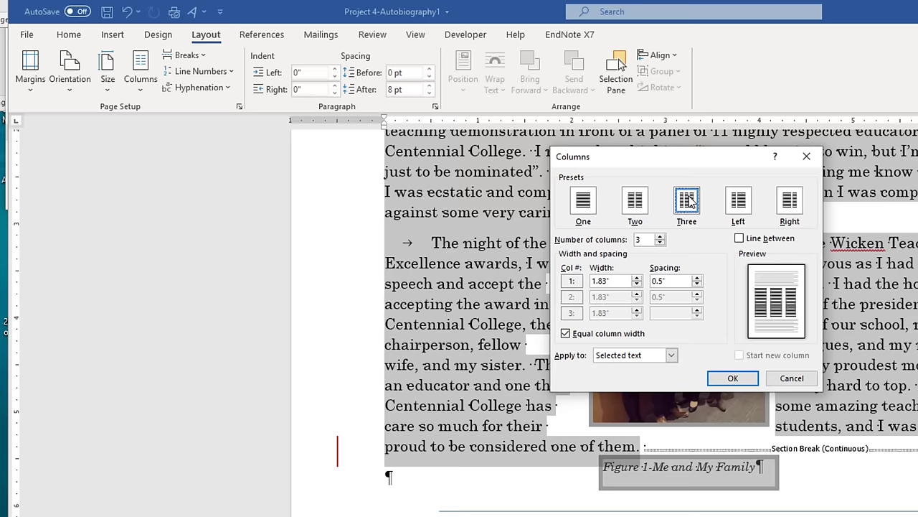
{"action": "left_click", "coordinate": [726, 378]}
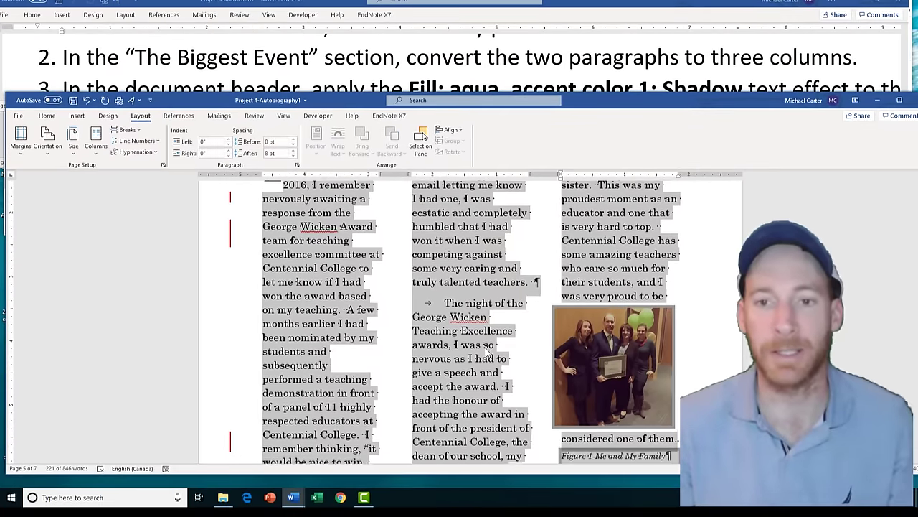
Apply the Fill: aqua, accent color 1: Shadow text effect to the autobiography text in the document header
{"action": "scroll", "coordinate": [486, 352], "scroll_direction": "down", "scroll_amount": 2}
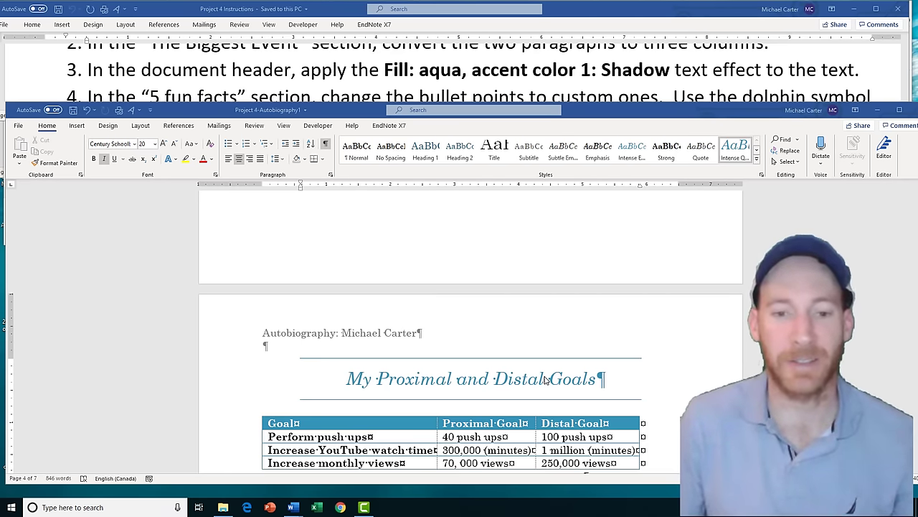
{"action": "double_click", "coordinate": [386, 338]}
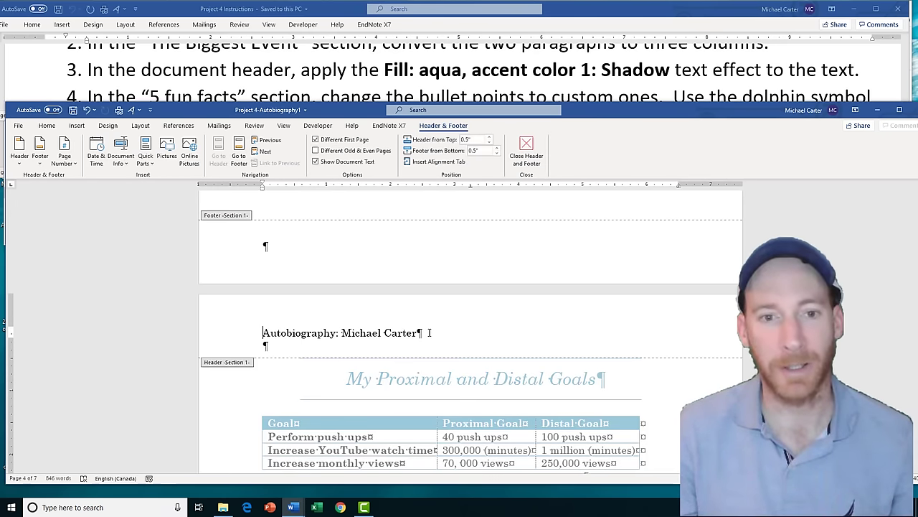
{"action": "left_click_drag", "start_coordinate": [419, 331], "coordinate": [287, 335]}
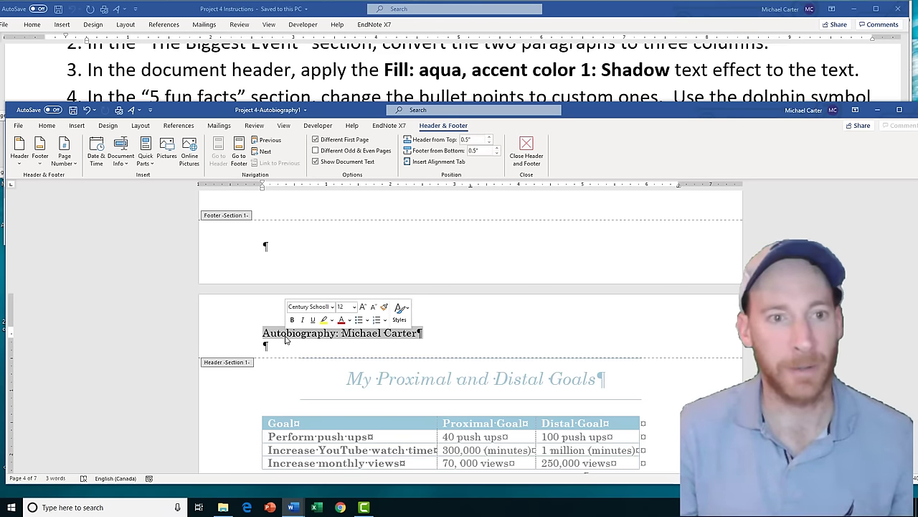
{"action": "left_click", "coordinate": [47, 126]}
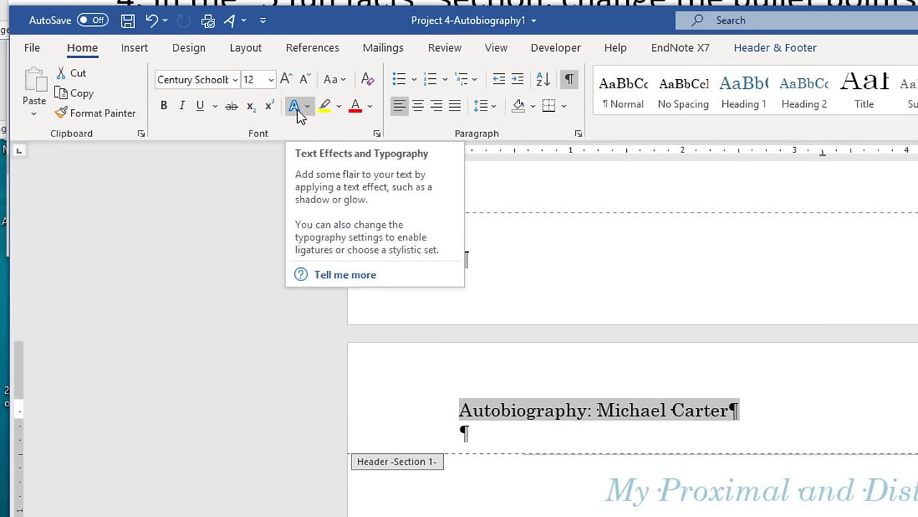
{"action": "left_click", "coordinate": [308, 109]}
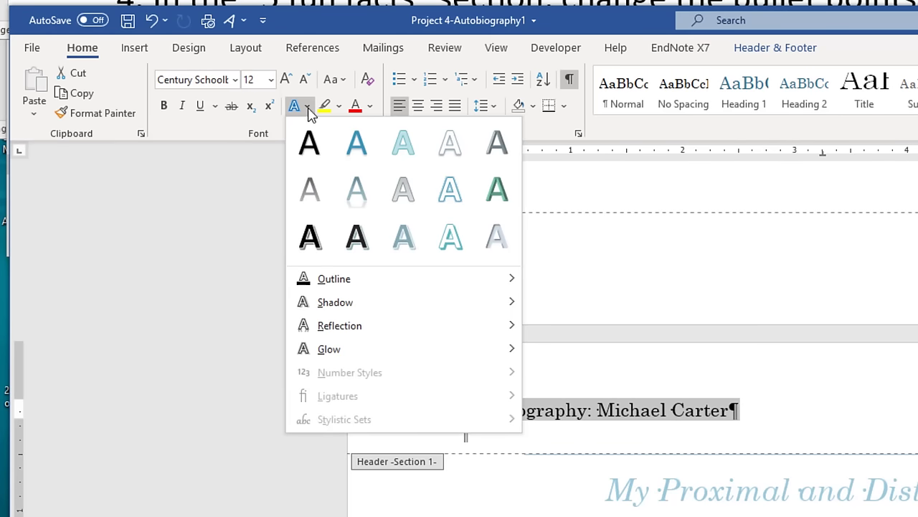
{"action": "left_click", "coordinate": [358, 148]}
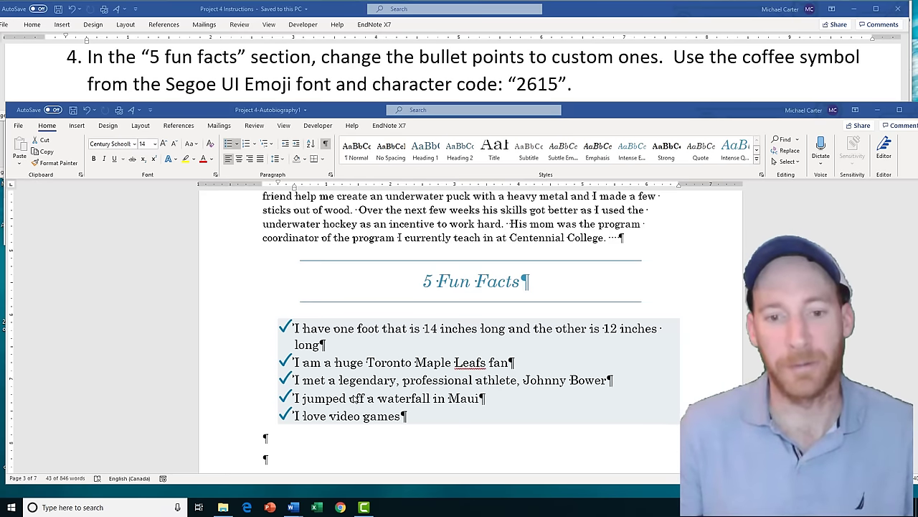
For the five list items under "5 Fun Facts", start defining a new symbol bullet using the Segoe UI Emoji font
{"action": "left_click_drag", "start_coordinate": [294, 328], "coordinate": [407, 417]}
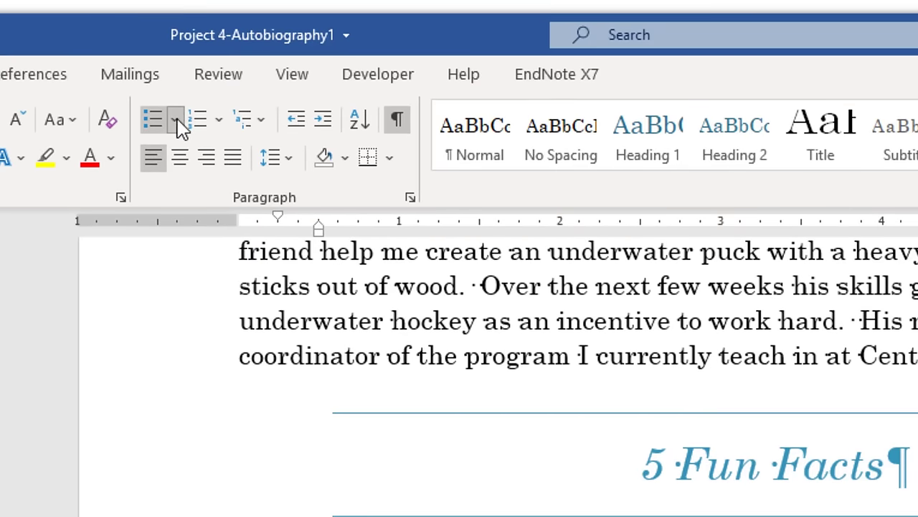
{"action": "left_click", "coordinate": [175, 120]}
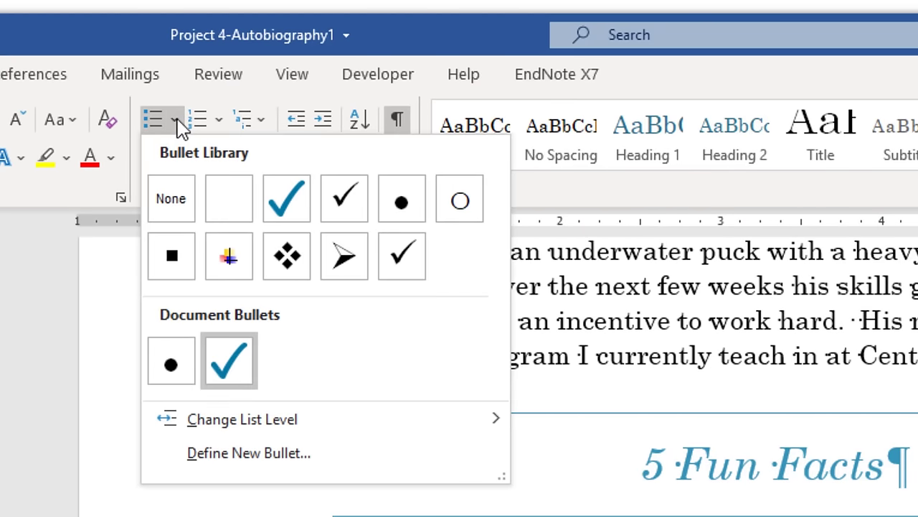
{"action": "left_click", "coordinate": [316, 467]}
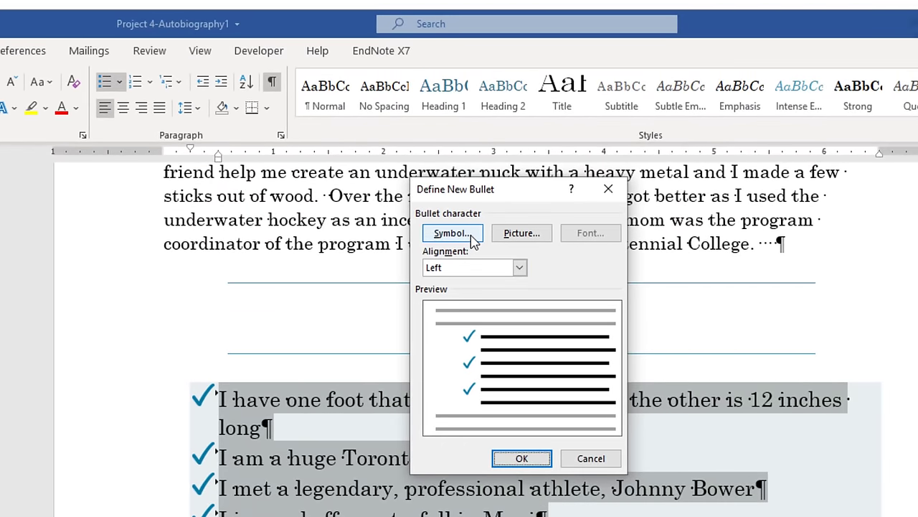
{"action": "left_click", "coordinate": [472, 237]}
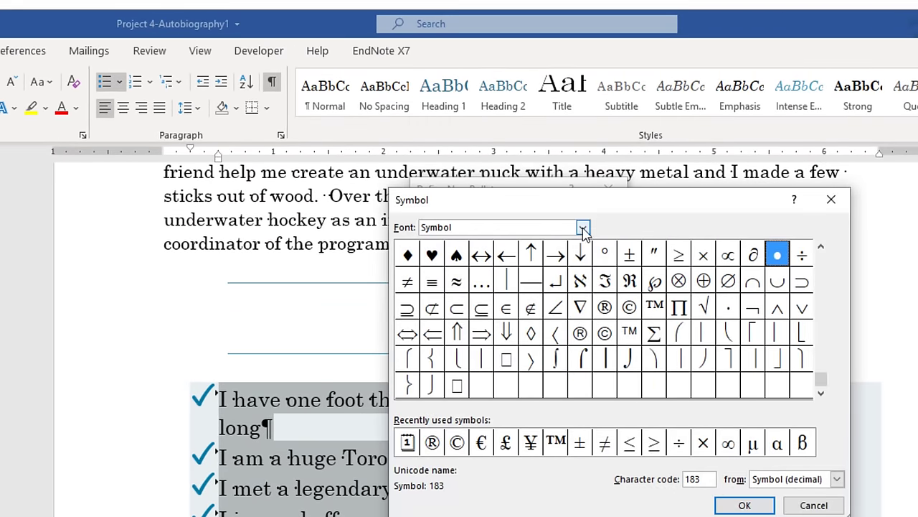
{"action": "left_click", "coordinate": [584, 228]}
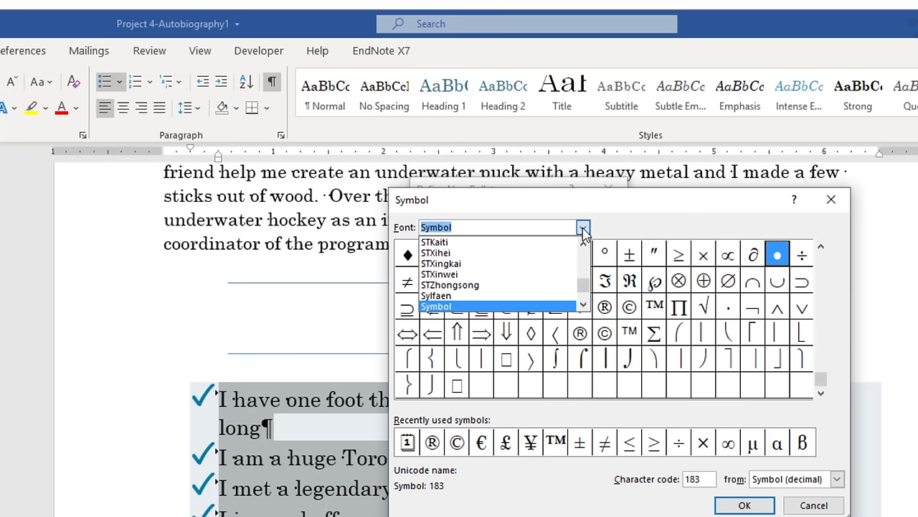
{"action": "type", "text": "segoe"}
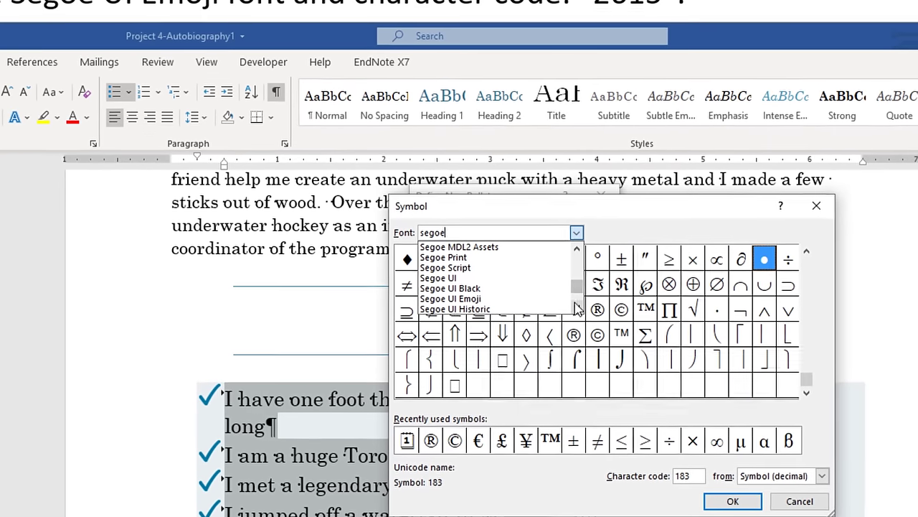
{"action": "left_click", "coordinate": [583, 304]}
{"action": "left_click", "coordinate": [583, 304]}
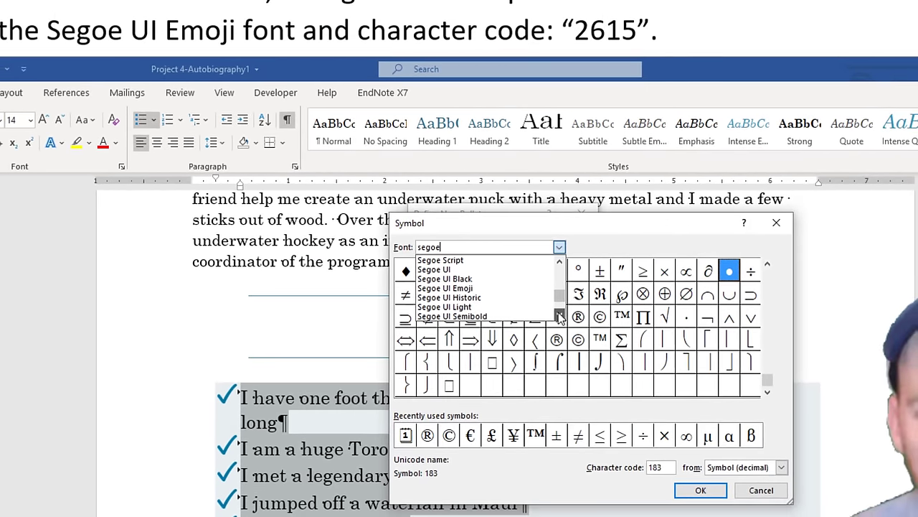
{"action": "left_click", "coordinate": [559, 316]}
{"action": "left_click", "coordinate": [559, 316]}
{"action": "left_click", "coordinate": [559, 316]}
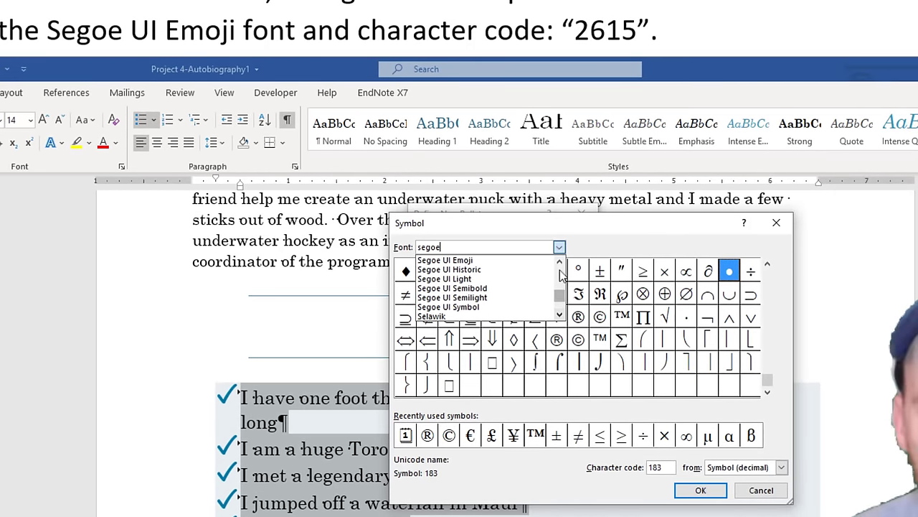
{"action": "left_click", "coordinate": [486, 262]}
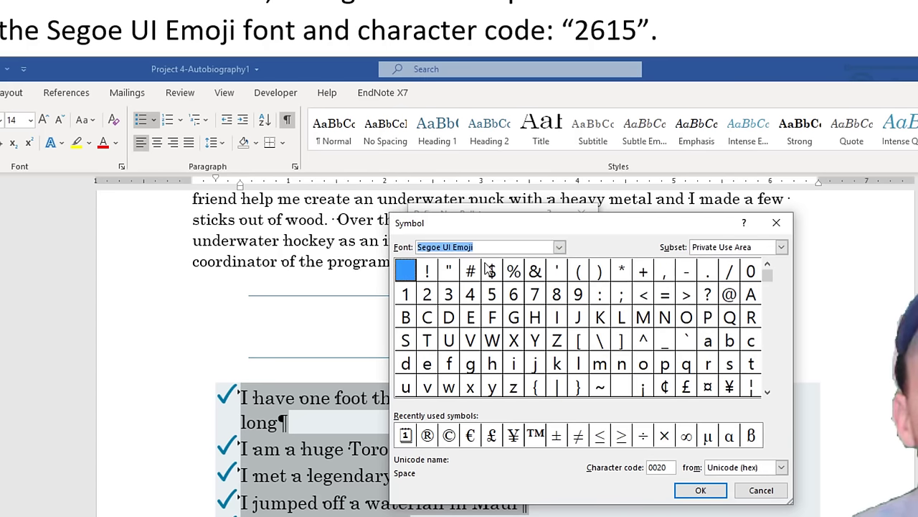
Set the bullet symbol's character code to 2615 to pick the coffee symbol
{"action": "left_click", "coordinate": [671, 467]}
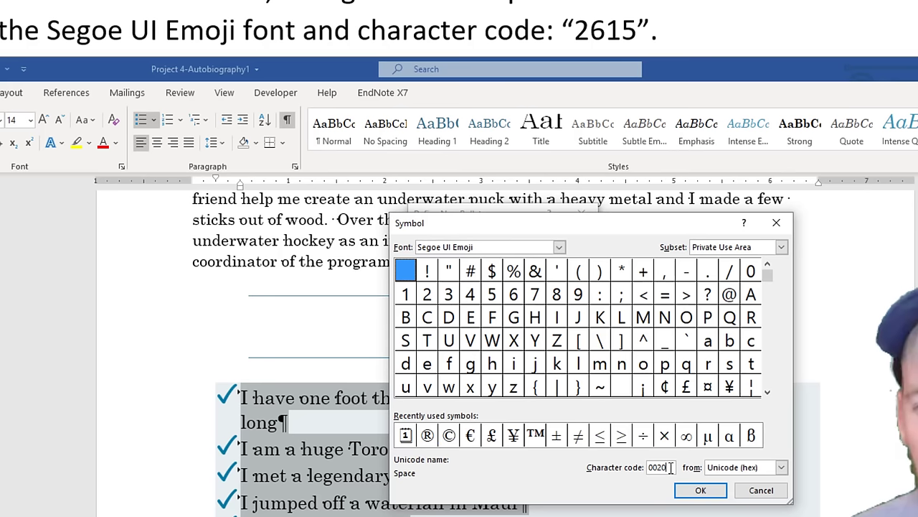
{"action": "key", "text": "BackSpace"}
{"action": "key", "text": "BackSpace"}
{"action": "key", "text": "BackSpace"}
{"action": "key", "text": "BackSpace"}
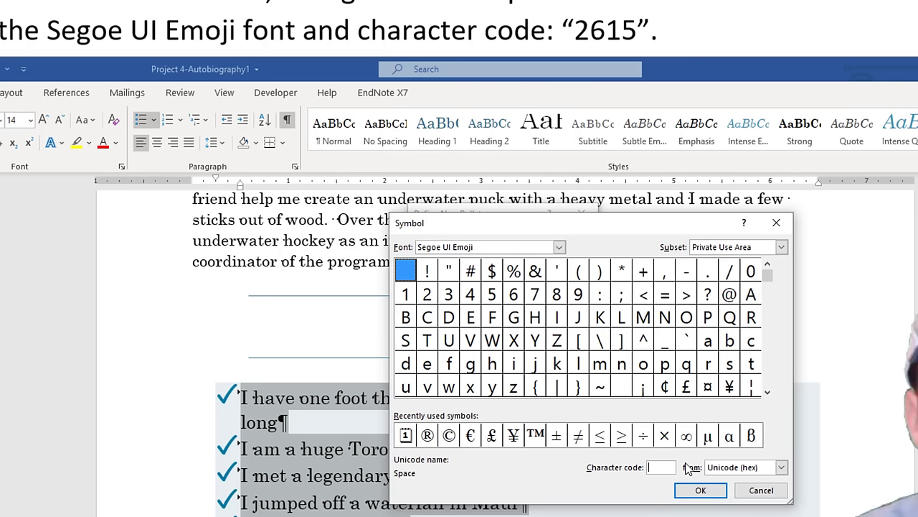
{"action": "type", "text": "261"}
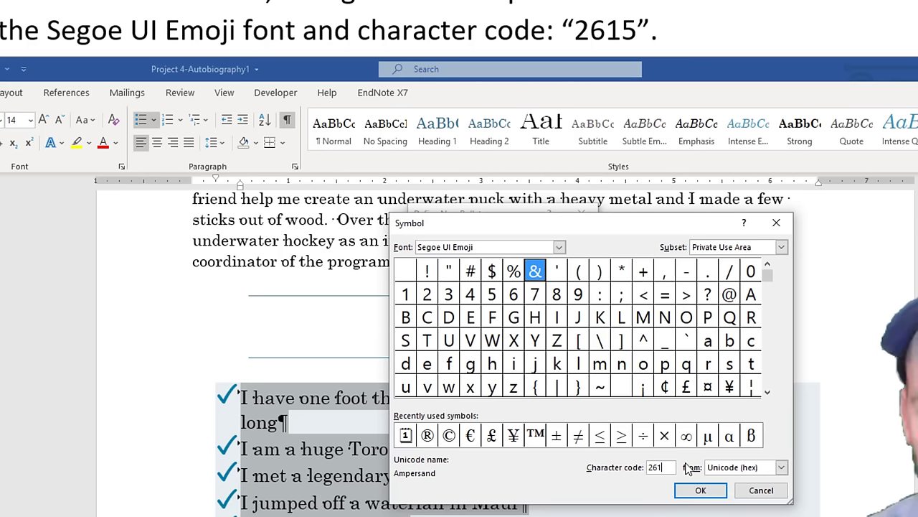
{"action": "type", "text": "5"}
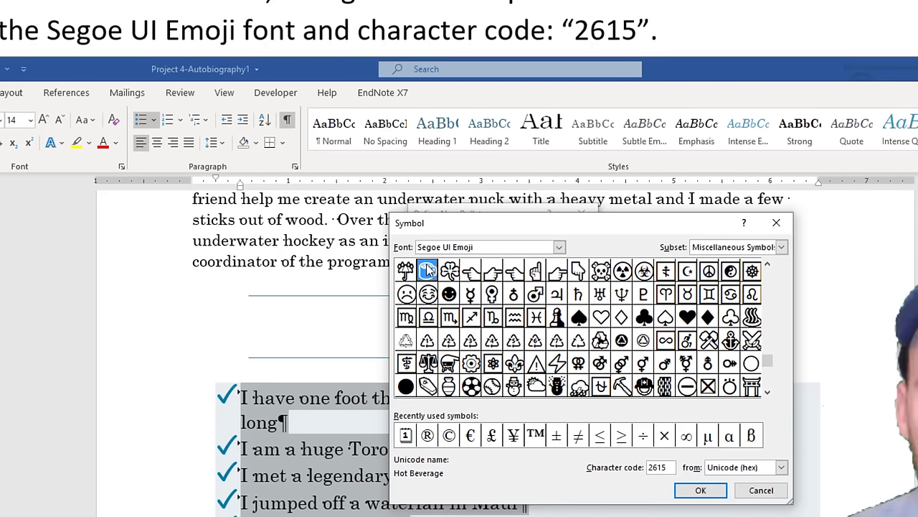
Confirm the coffee symbol and apply it as the bullet for the five list items under "5 Fun Facts"
{"action": "left_click", "coordinate": [703, 490]}
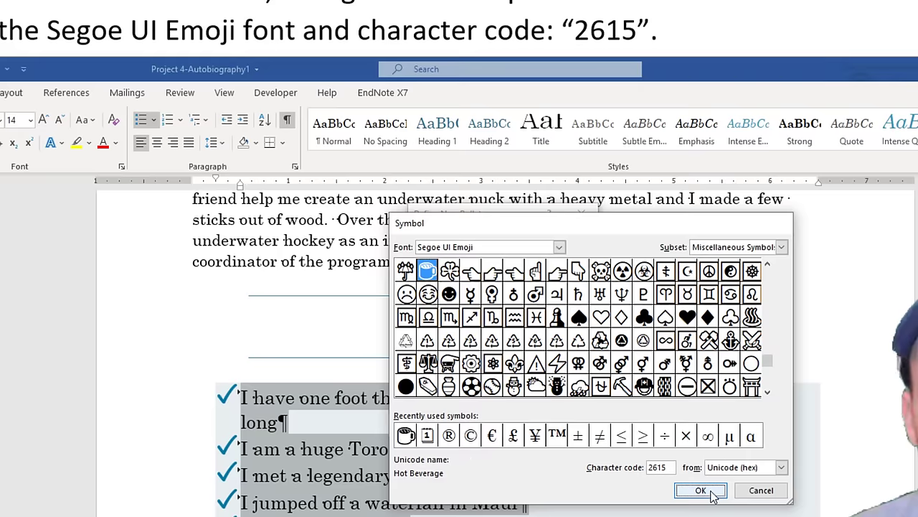
{"action": "left_click", "coordinate": [506, 449]}
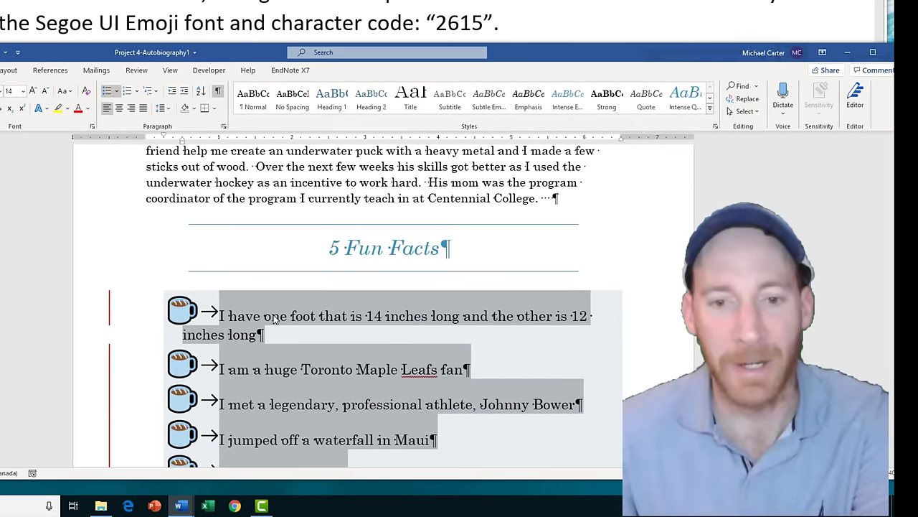
{"action": "scroll", "coordinate": [274, 314], "scroll_direction": "down", "scroll_amount": 2}
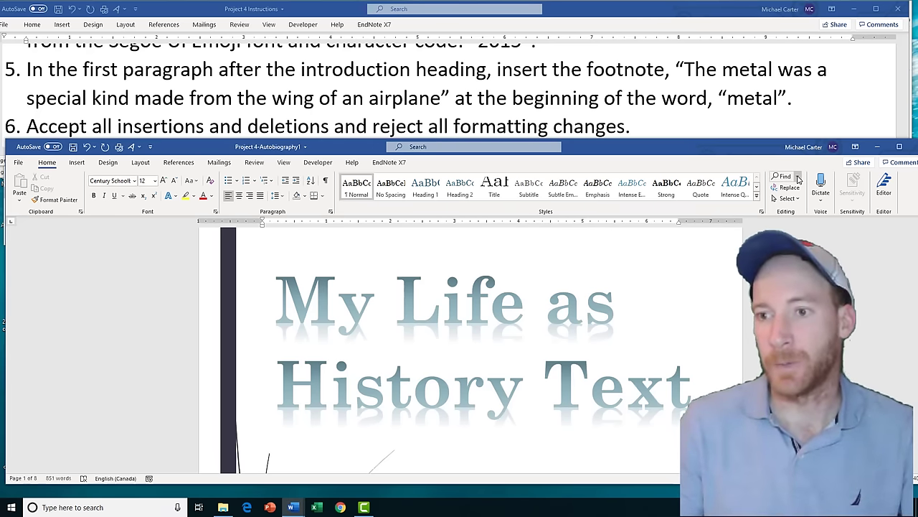
Find the word "metal" in the introduction paragraph and insert a footnote at the beginning of that word
{"action": "left_click", "coordinate": [799, 179]}
{"action": "left_click", "coordinate": [787, 189]}
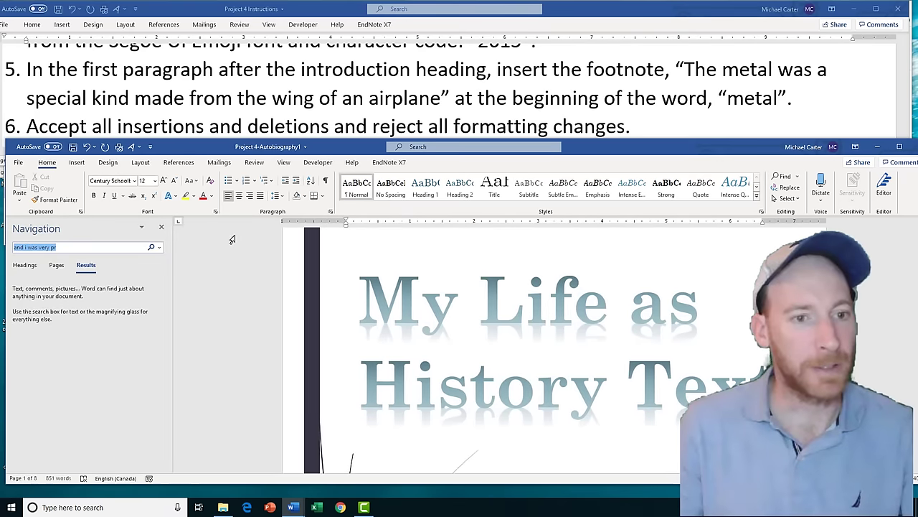
{"action": "key", "text": "Return"}
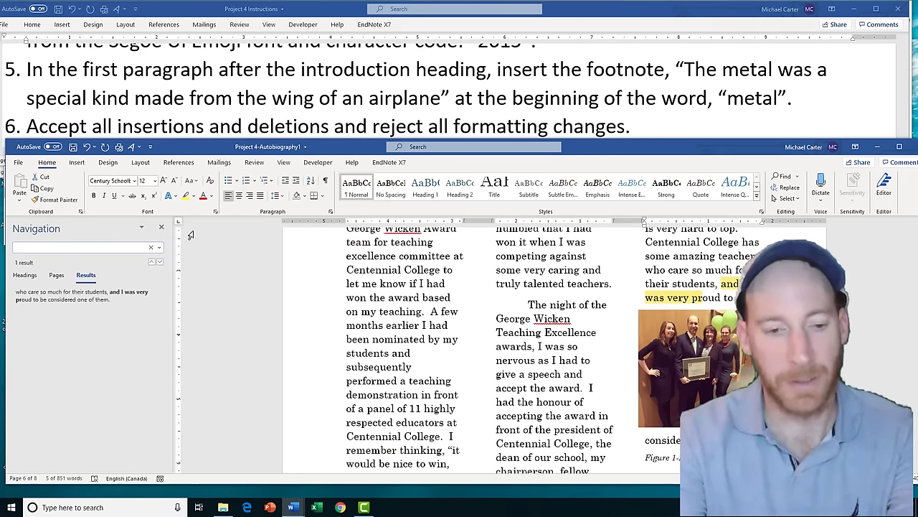
{"action": "key", "text": "Escape"}
{"action": "type", "text": "metal"}
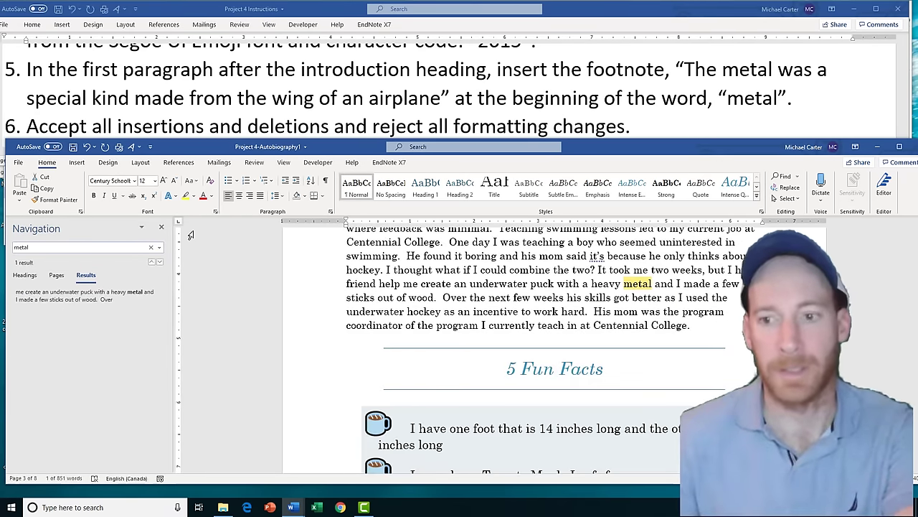
{"action": "left_click", "coordinate": [623, 284]}
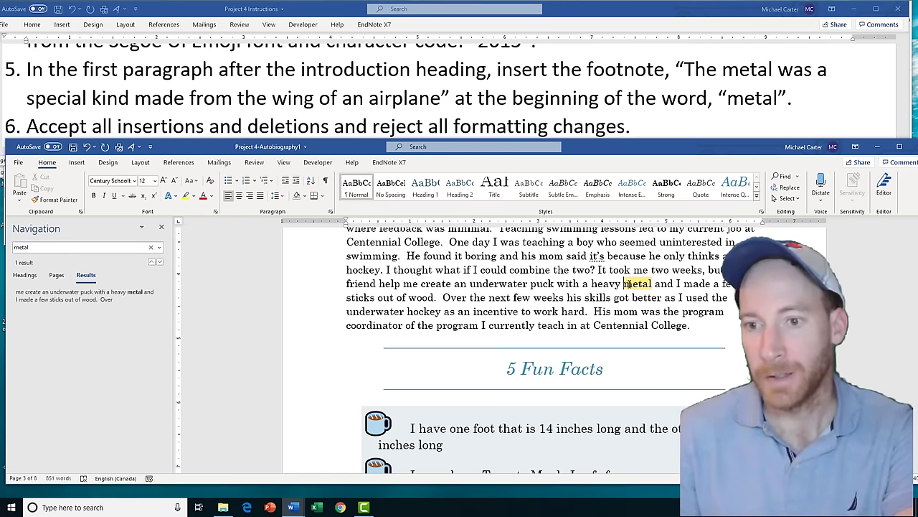
{"action": "left_click", "coordinate": [162, 228]}
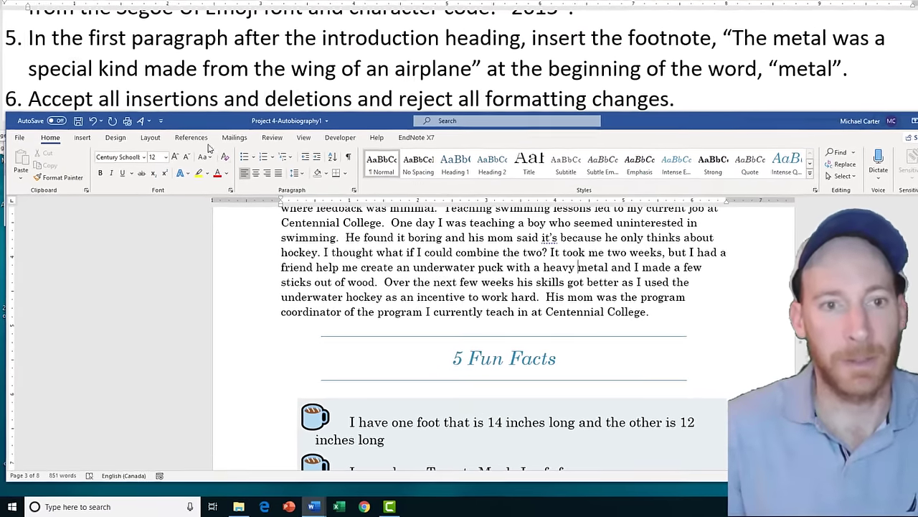
{"action": "left_click", "coordinate": [178, 162]}
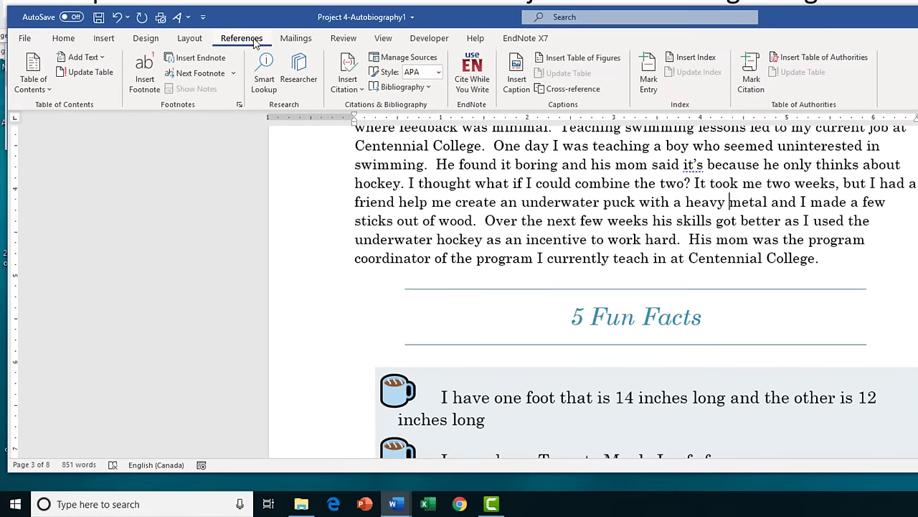
{"action": "left_click", "coordinate": [147, 95]}
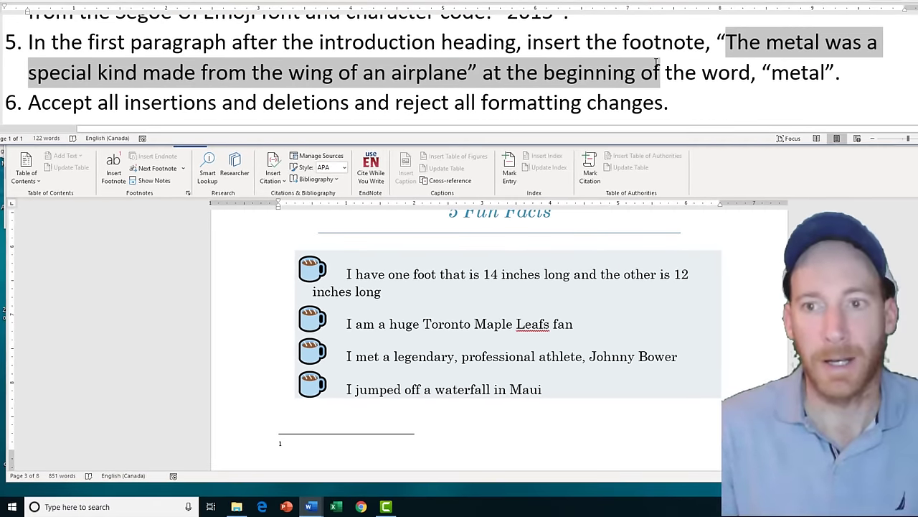
Copy "The metal was a special kind made from the wing of an airplane" from the instructions into the footnote, merging formatting
{"action": "left_click_drag", "start_coordinate": [660, 66], "coordinate": [450, 74]}
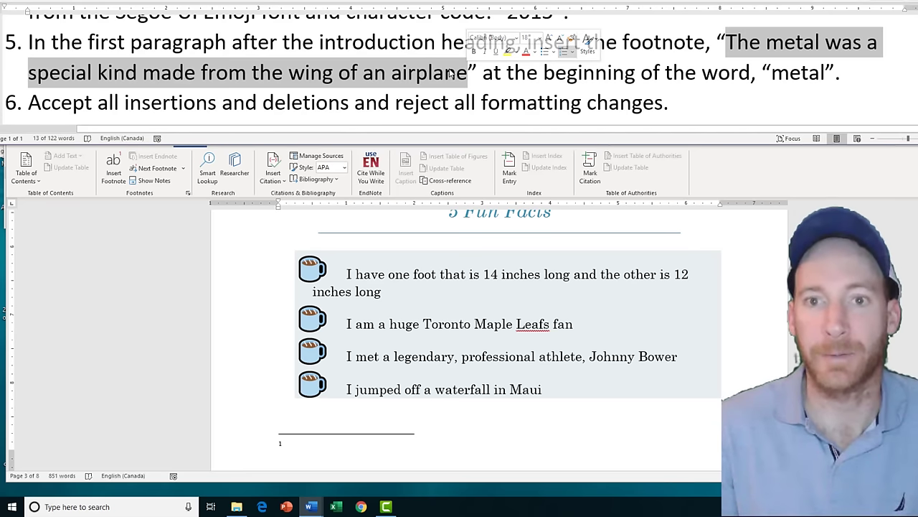
{"action": "right_click", "coordinate": [451, 74]}
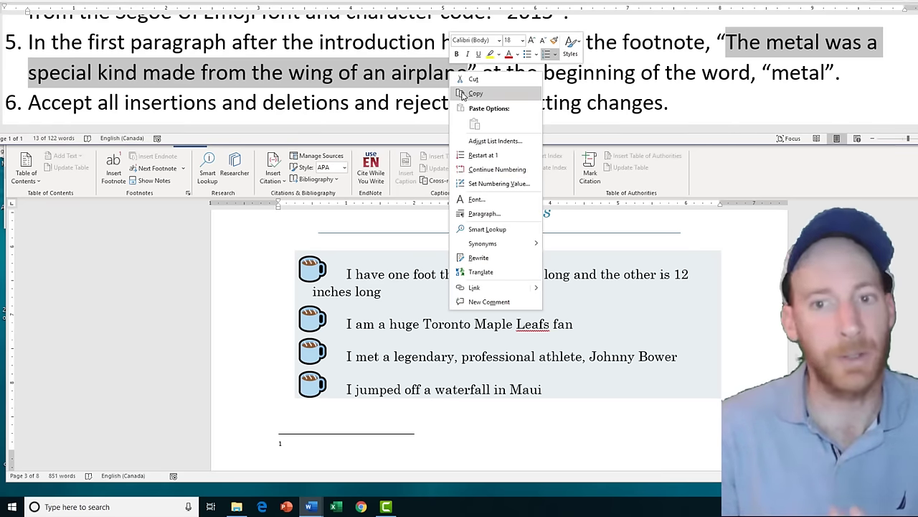
{"action": "left_click", "coordinate": [474, 94]}
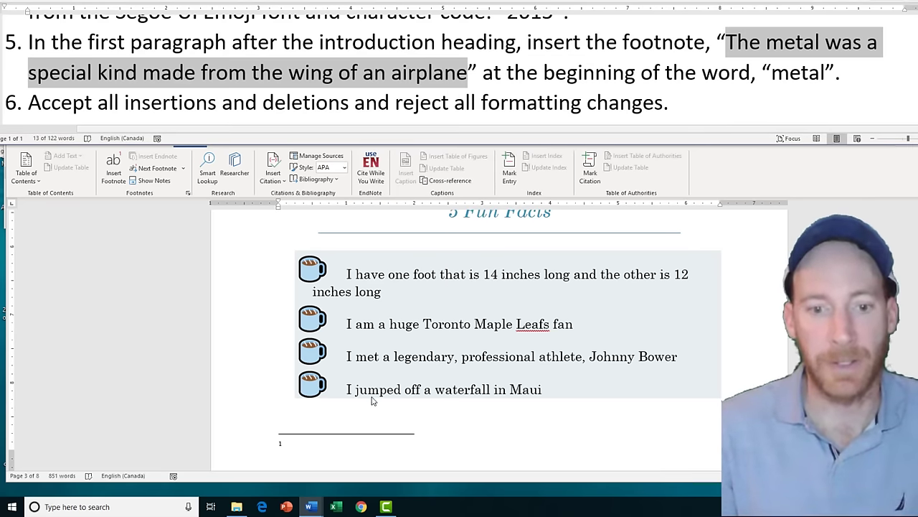
{"action": "left_click", "coordinate": [289, 445]}
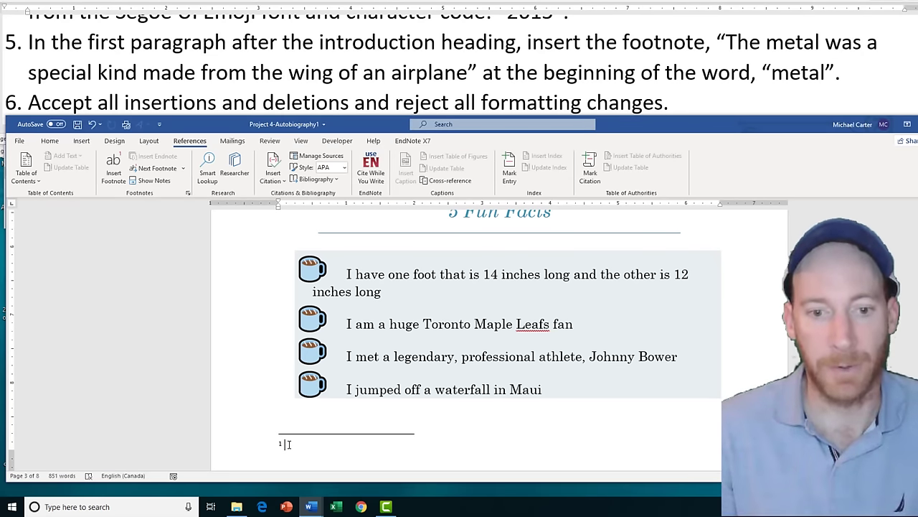
{"action": "right_click", "coordinate": [290, 446]}
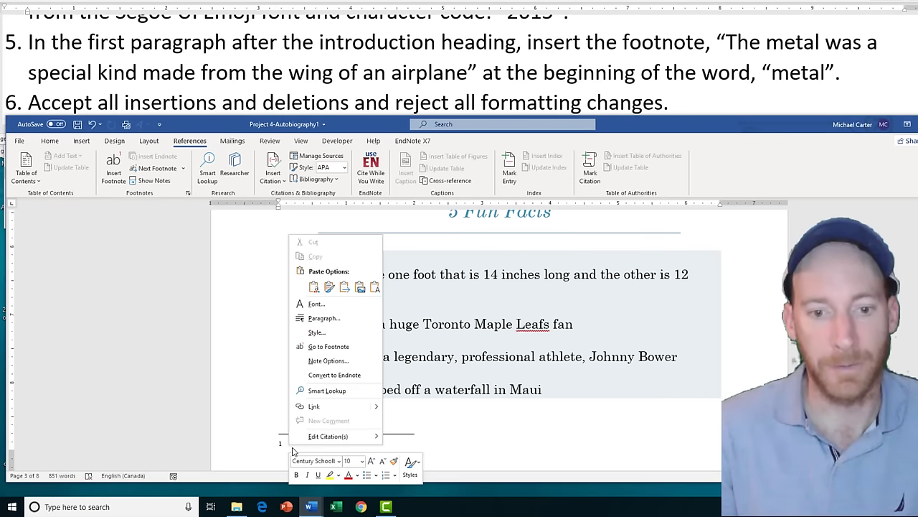
{"action": "left_click", "coordinate": [315, 288]}
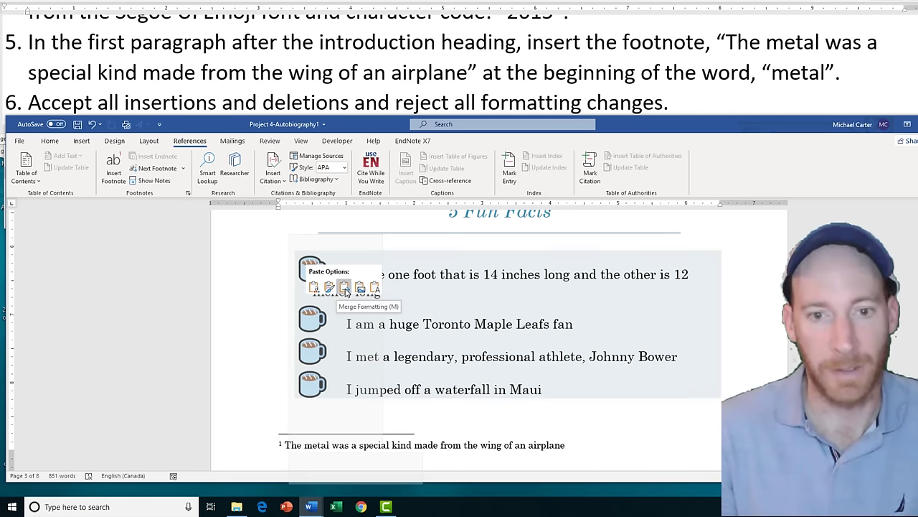
{"action": "left_click", "coordinate": [345, 288]}
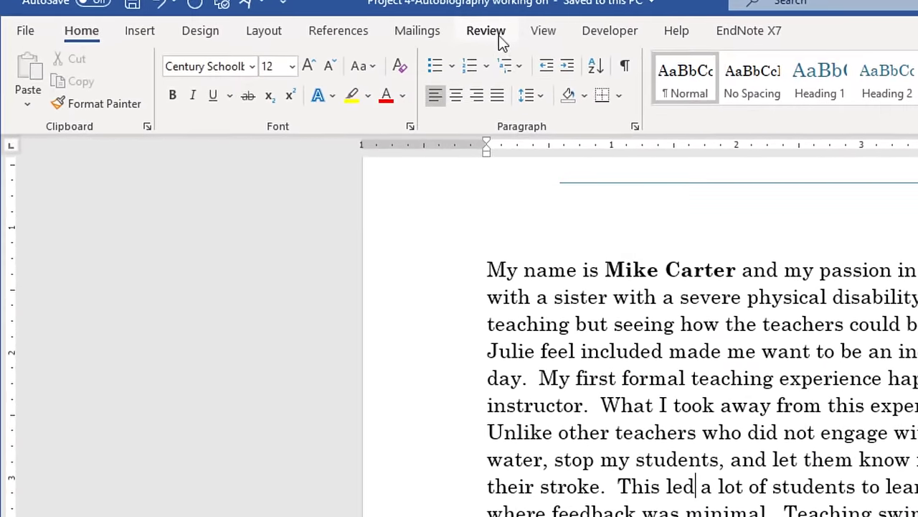
List the tracked changes in a vertical Reviewing Pane and reject the bold font format change
{"action": "left_click", "coordinate": [498, 35]}
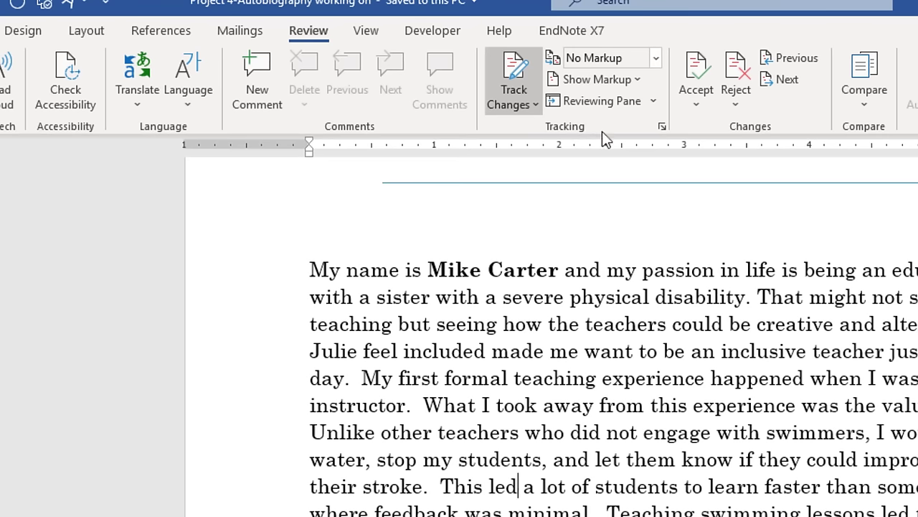
{"action": "left_click", "coordinate": [653, 103]}
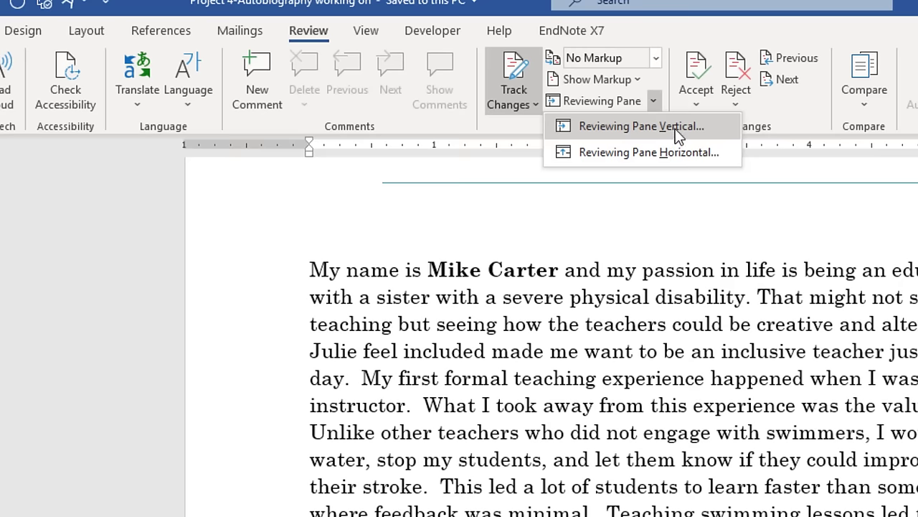
{"action": "left_click", "coordinate": [663, 130]}
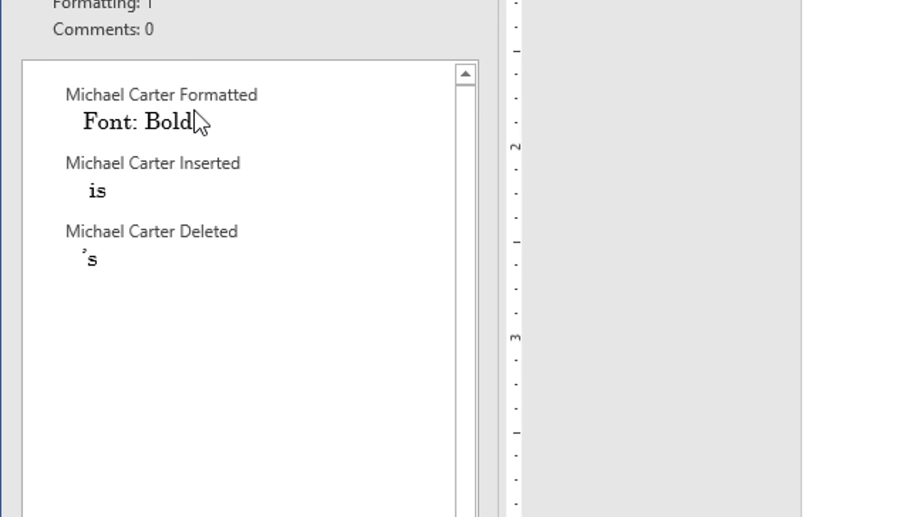
{"action": "right_click", "coordinate": [169, 121]}
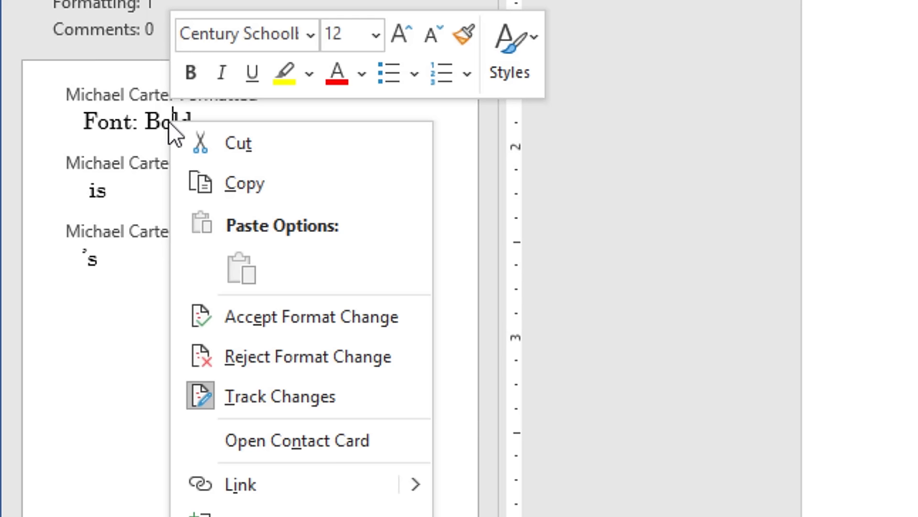
{"action": "left_click", "coordinate": [316, 363]}
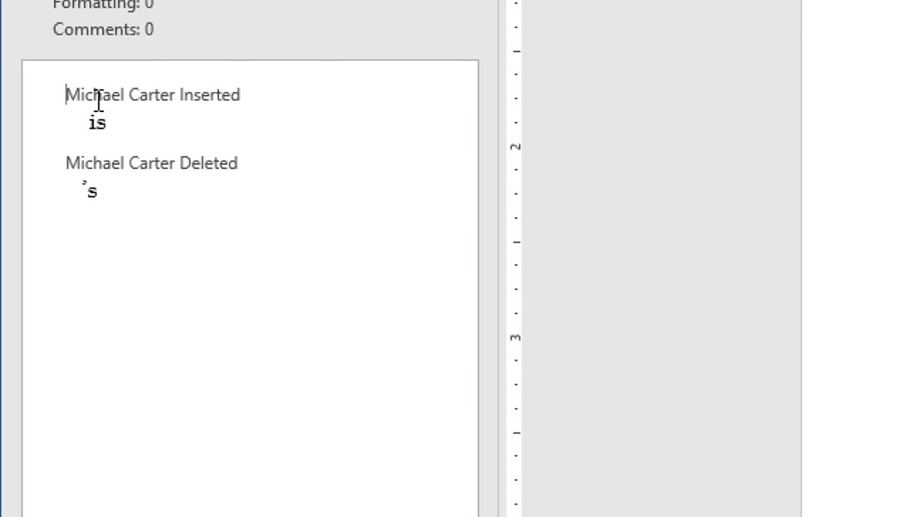
Accept the tracked insertion of "is" and the tracked deletion of "'s", and close the list of revisions
{"action": "right_click", "coordinate": [115, 124]}
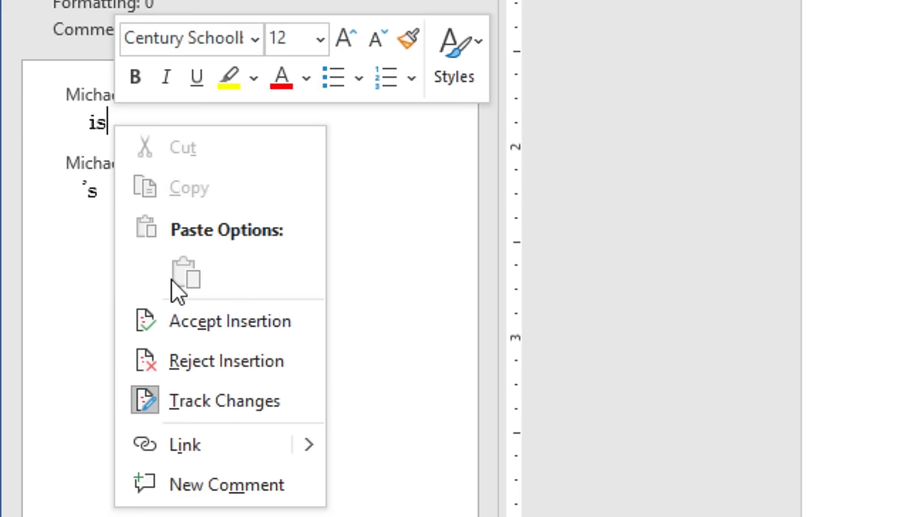
{"action": "left_click", "coordinate": [221, 320]}
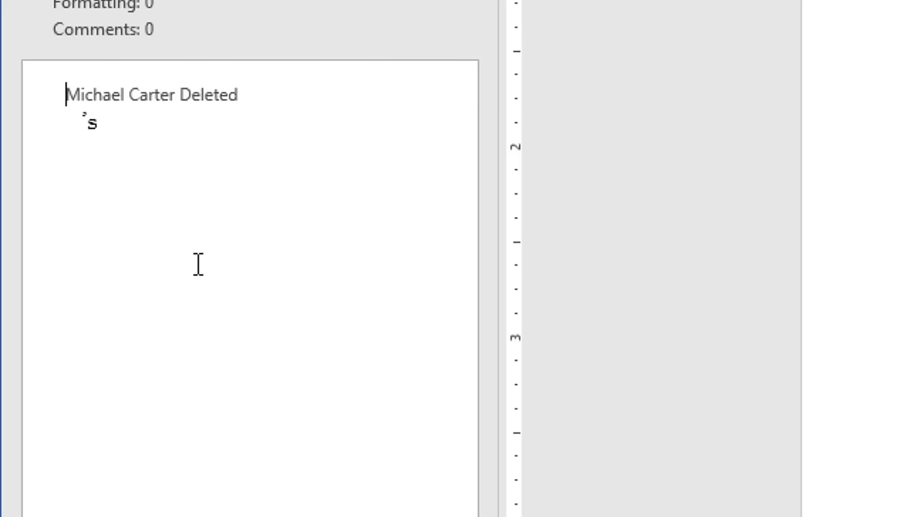
{"action": "right_click", "coordinate": [120, 126]}
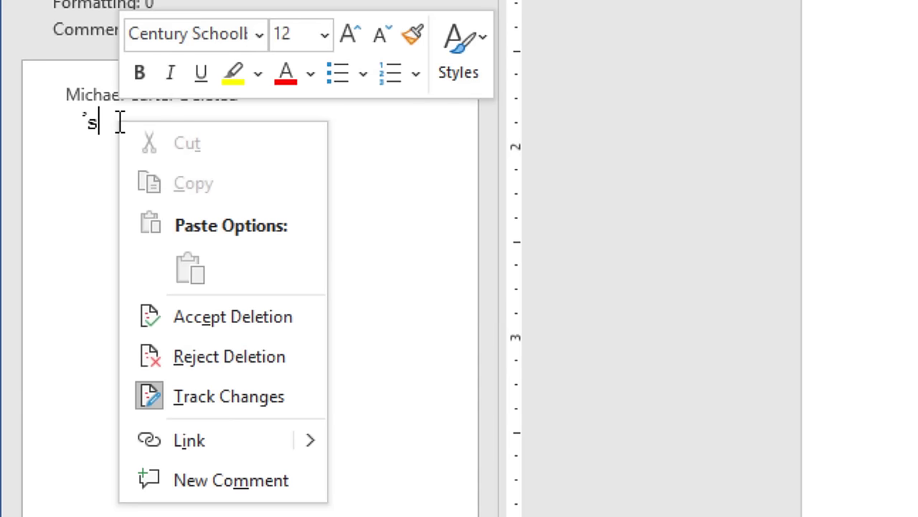
{"action": "left_click", "coordinate": [276, 322]}
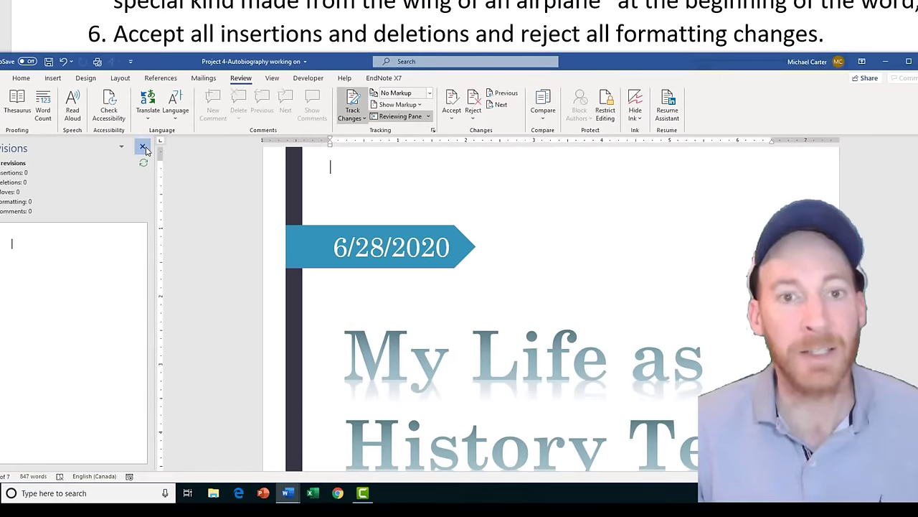
{"action": "left_click", "coordinate": [144, 148]}
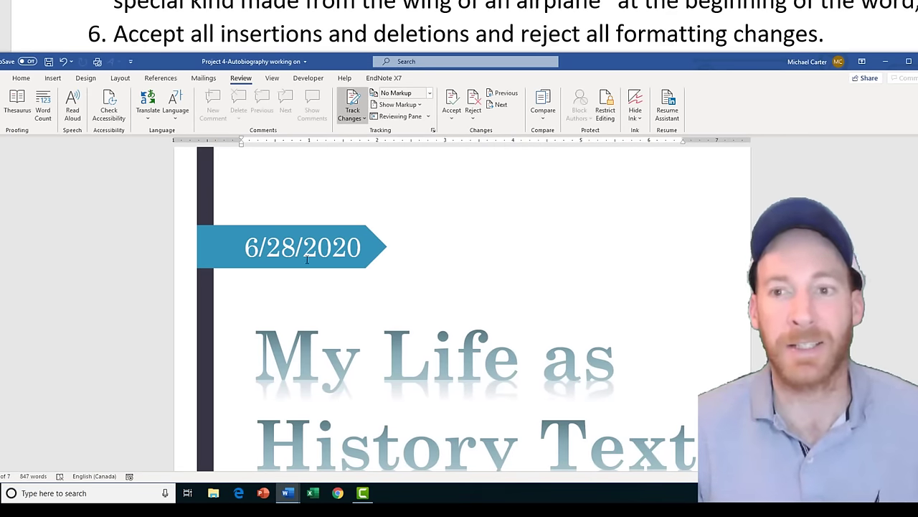